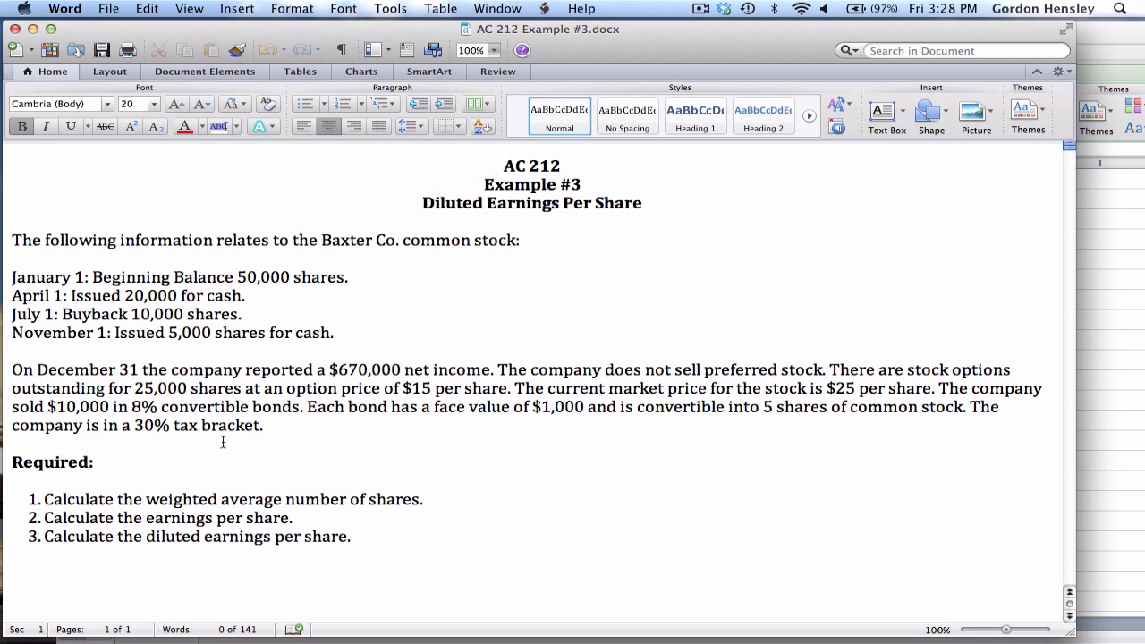
- Switch from the Word problem to the Excel solution workbook and review the column headings on the Average Shares sheet
click(275, 426)
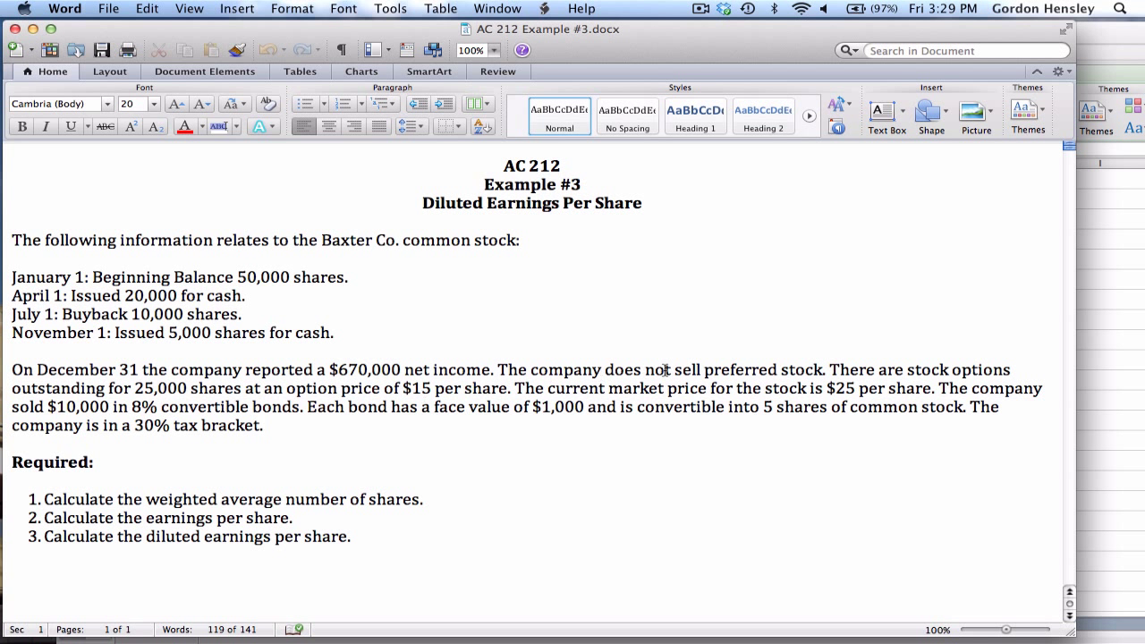
click(1115, 35)
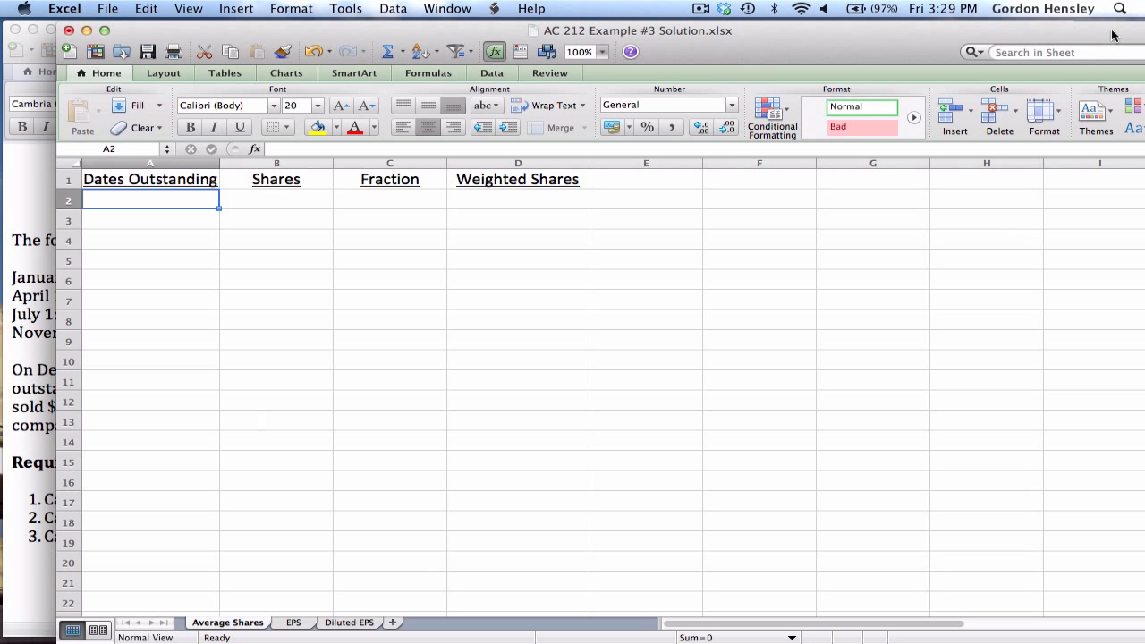
key(Up)
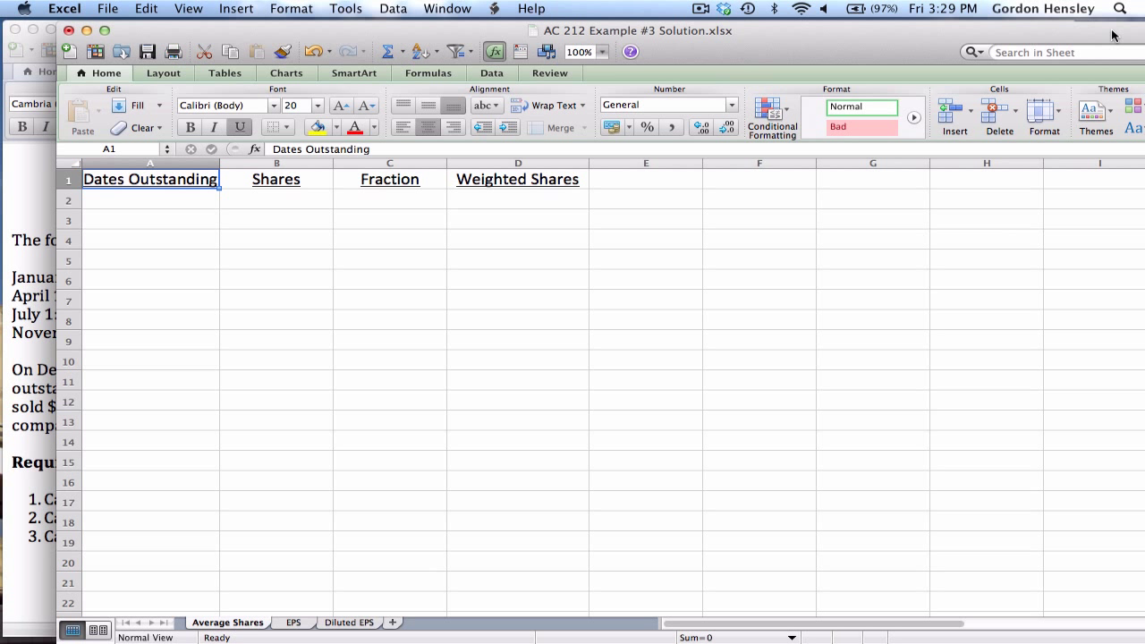
key(Right)
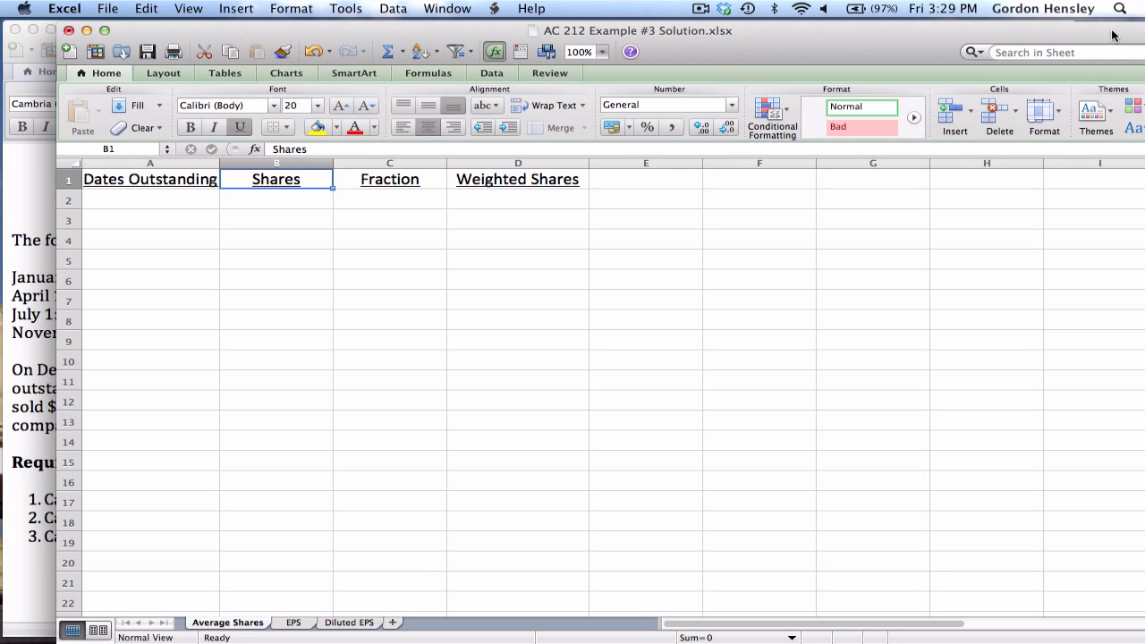
key(Right)
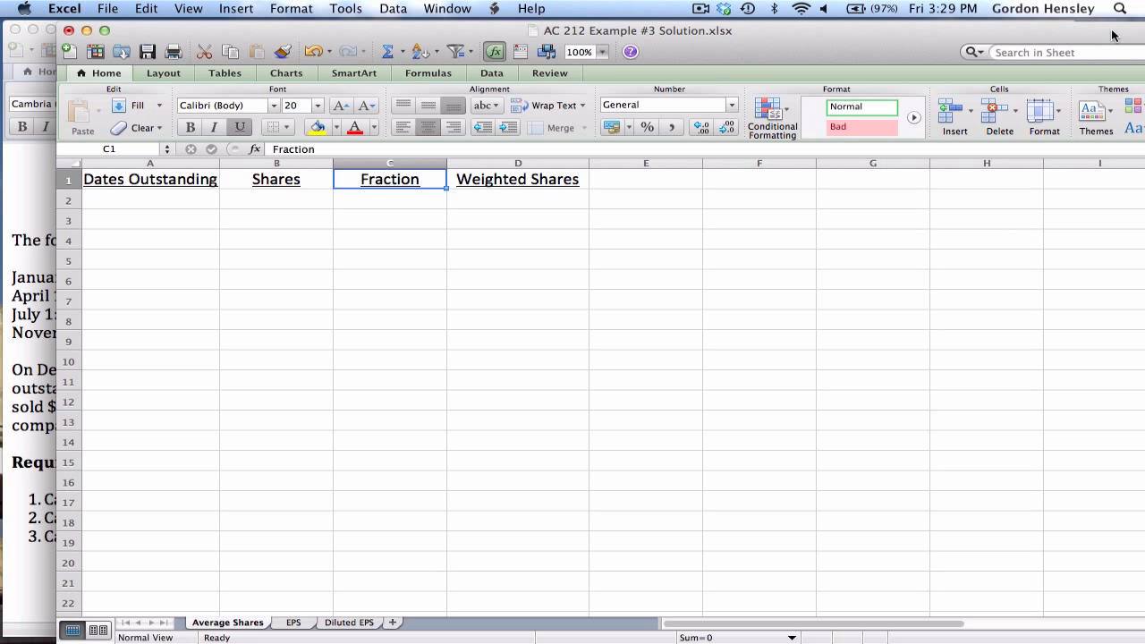
key(Right)
key(Return)
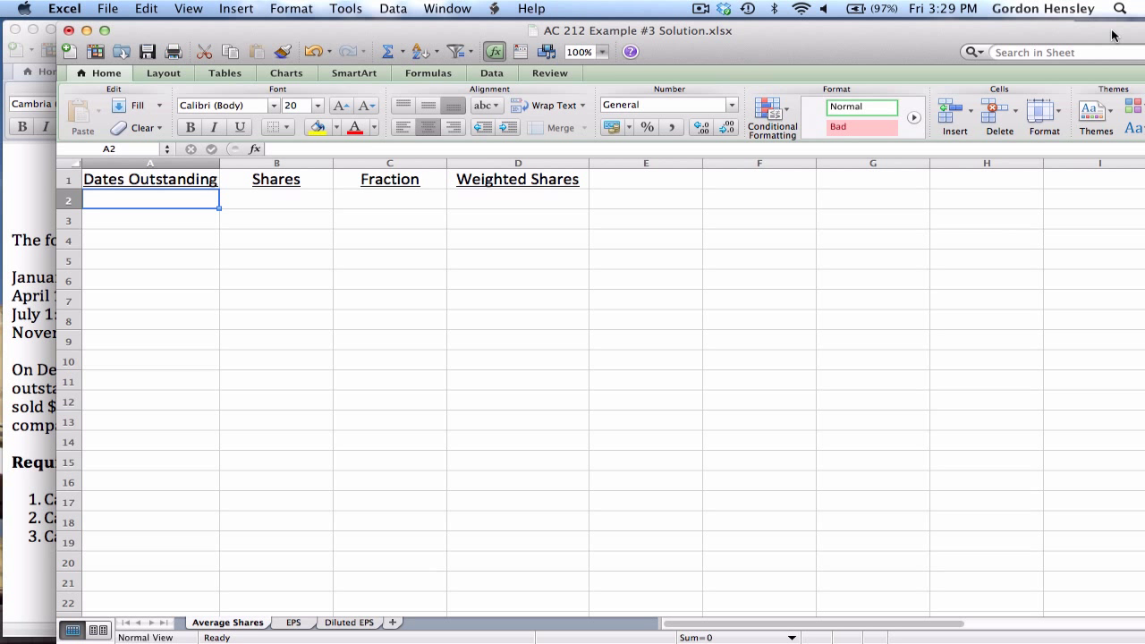
- Check the first share dates in the Word problem and enter the period 1/1 - 4/1 in cell A2 of the Excel sheet
click(16, 279)
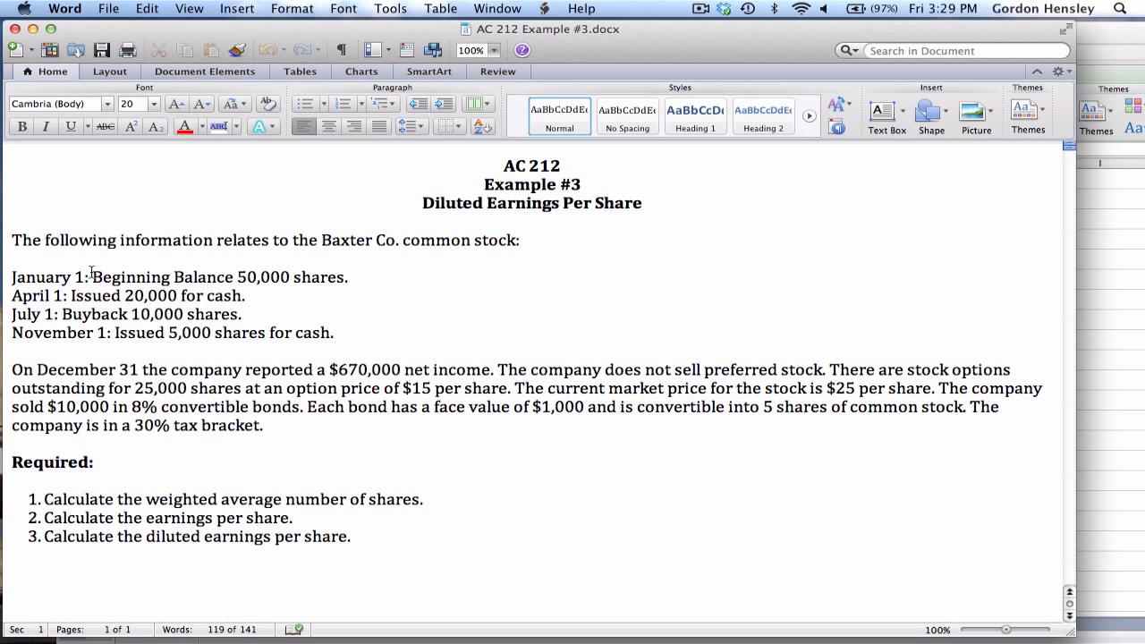
click(1126, 42)
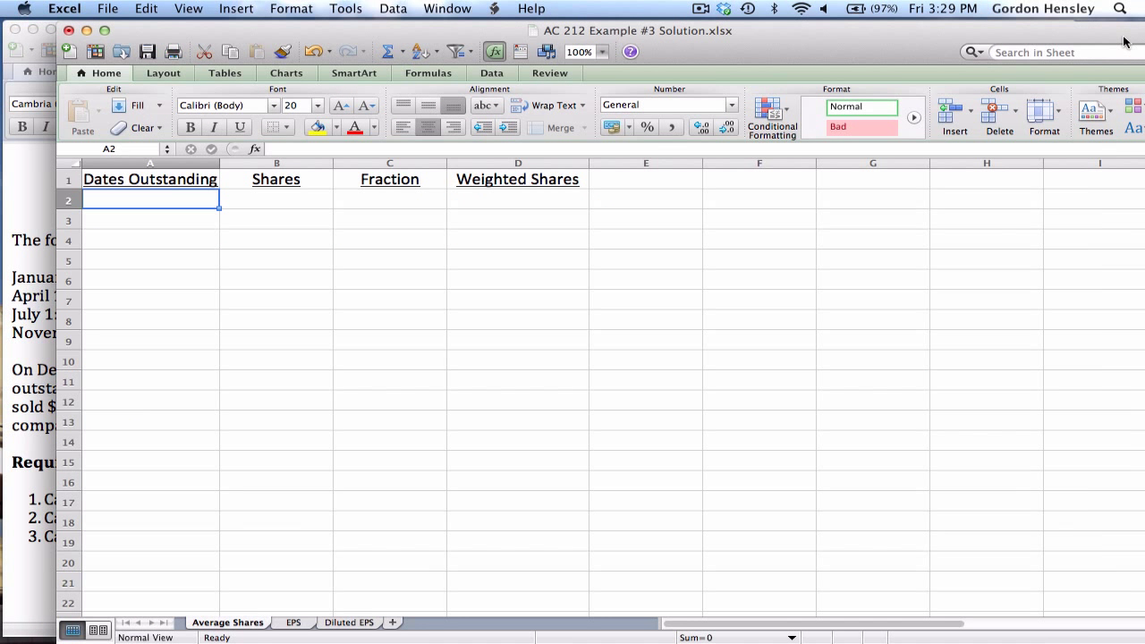
text(1/1 - 4/1)
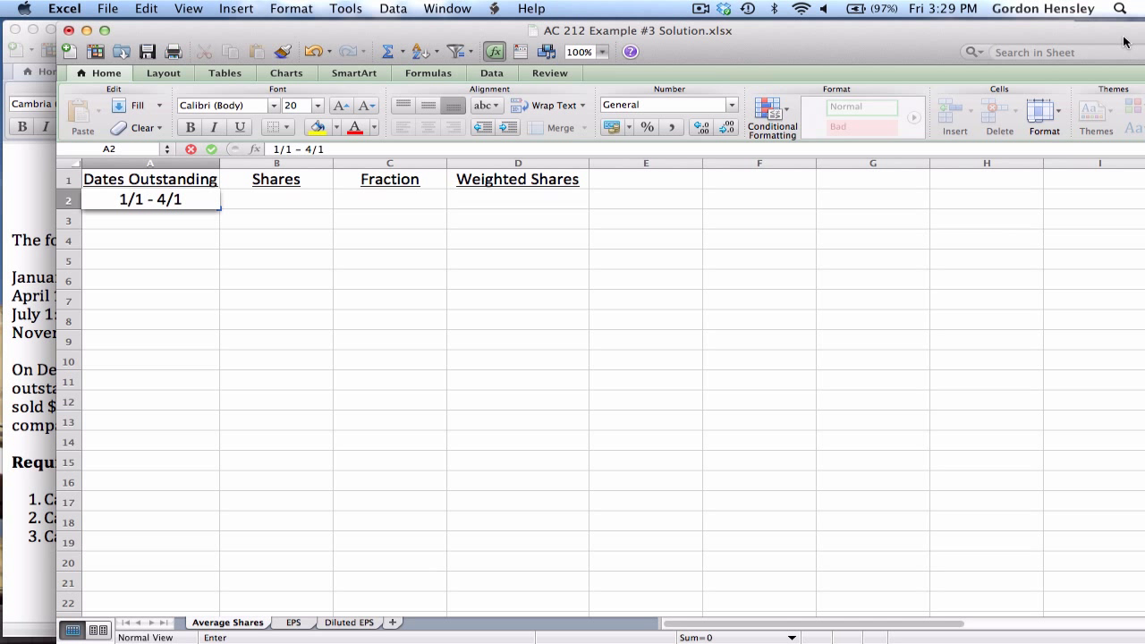
key(Return)
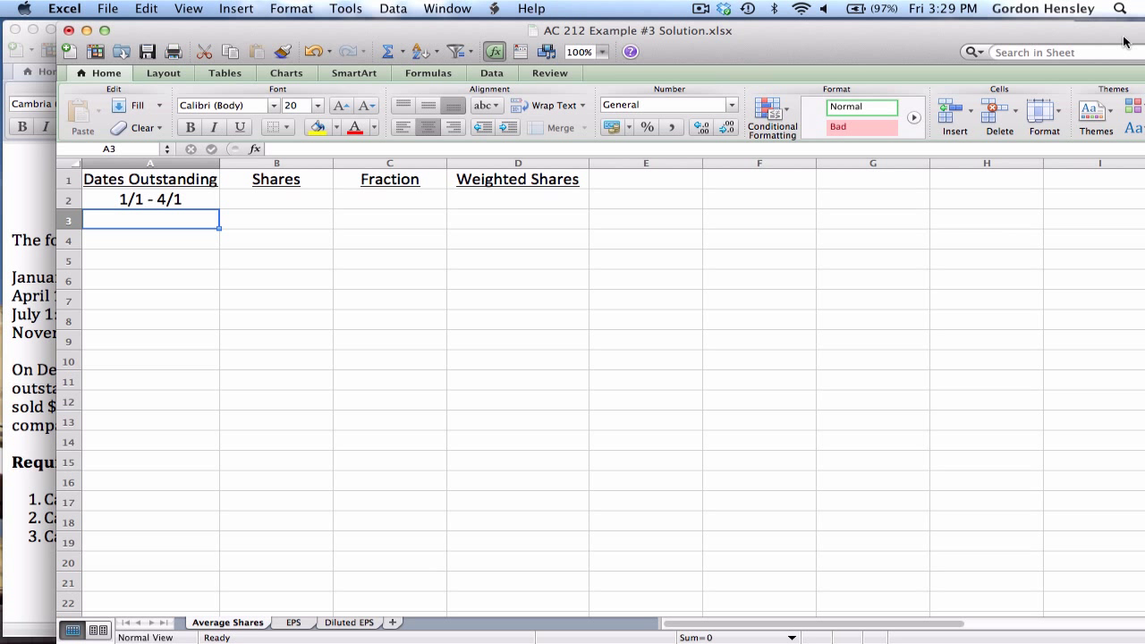
- Check the beginning balance in the Word problem, then complete the Excel sheet's 1/1 - 4/1 row with 50000 shares and fraction 3/12
key(Up)
key(Right)
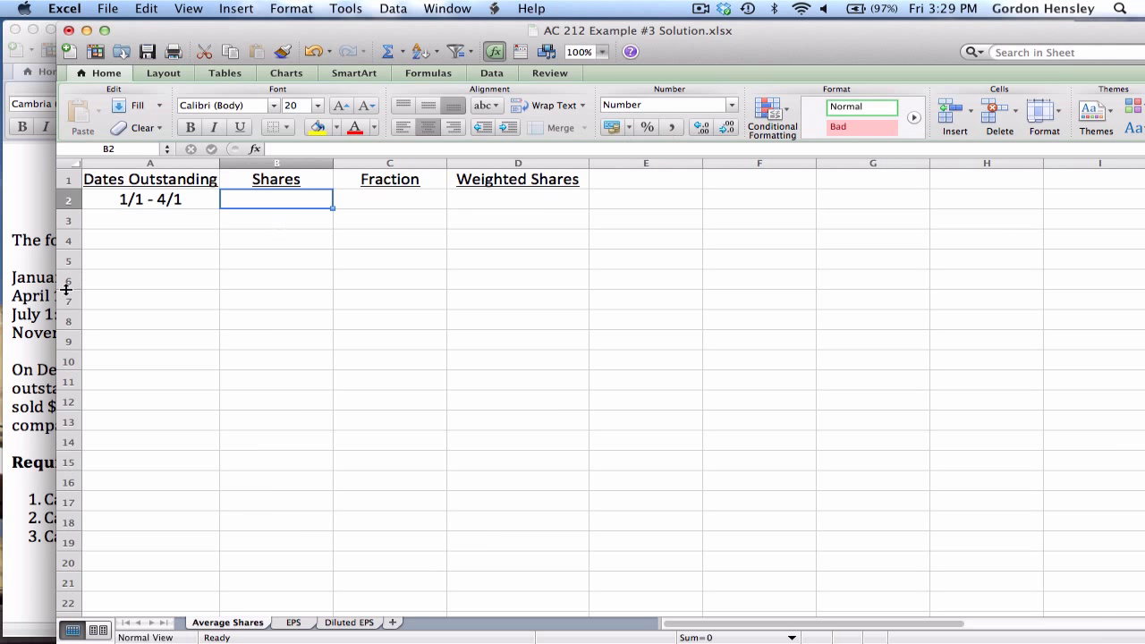
click(40, 286)
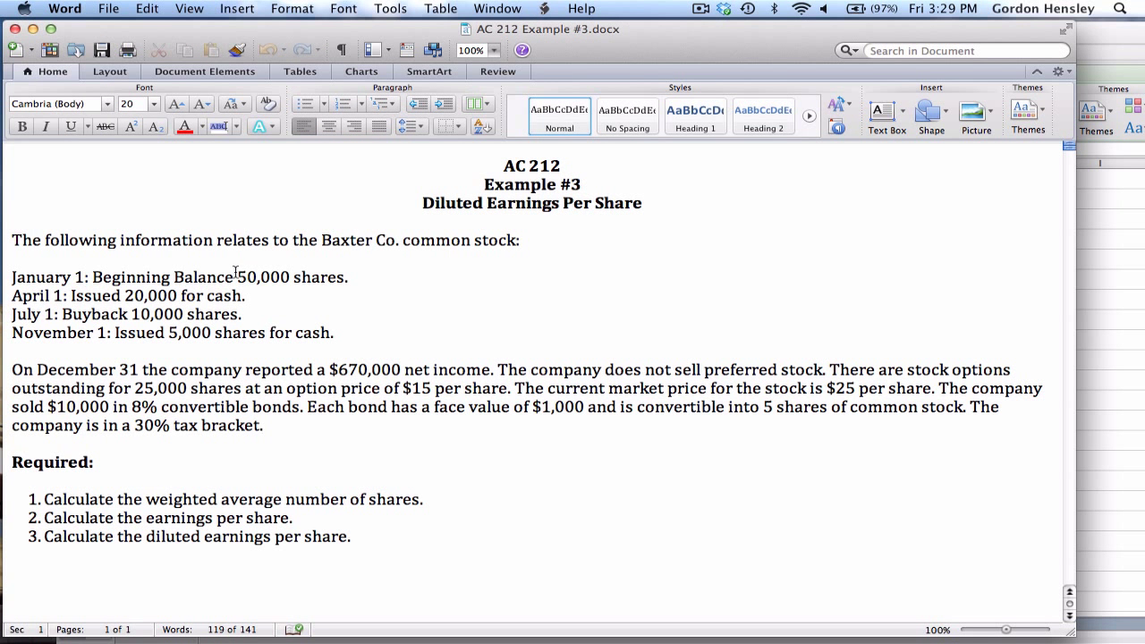
click(1108, 41)
text(50)
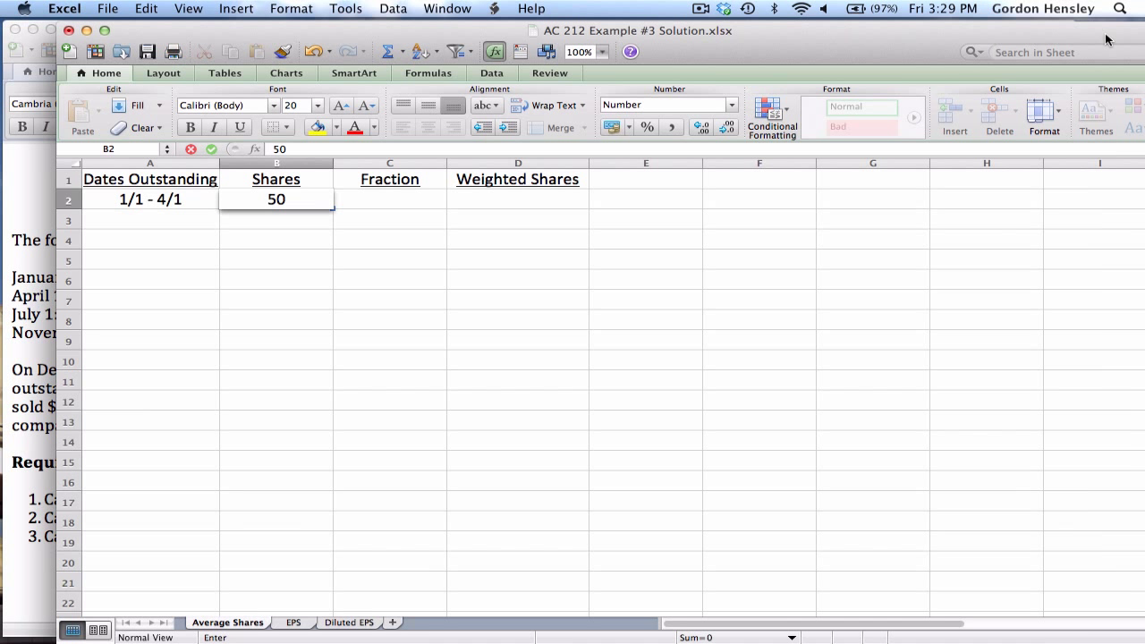
text(000)
key(Tab)
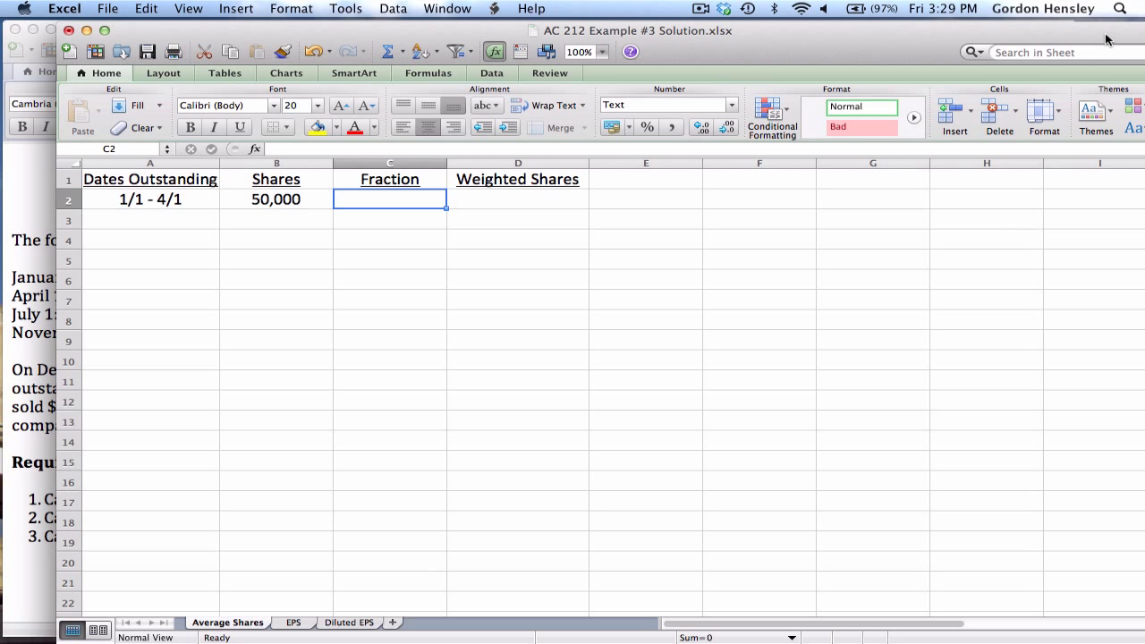
text(3/12)
key(Return)
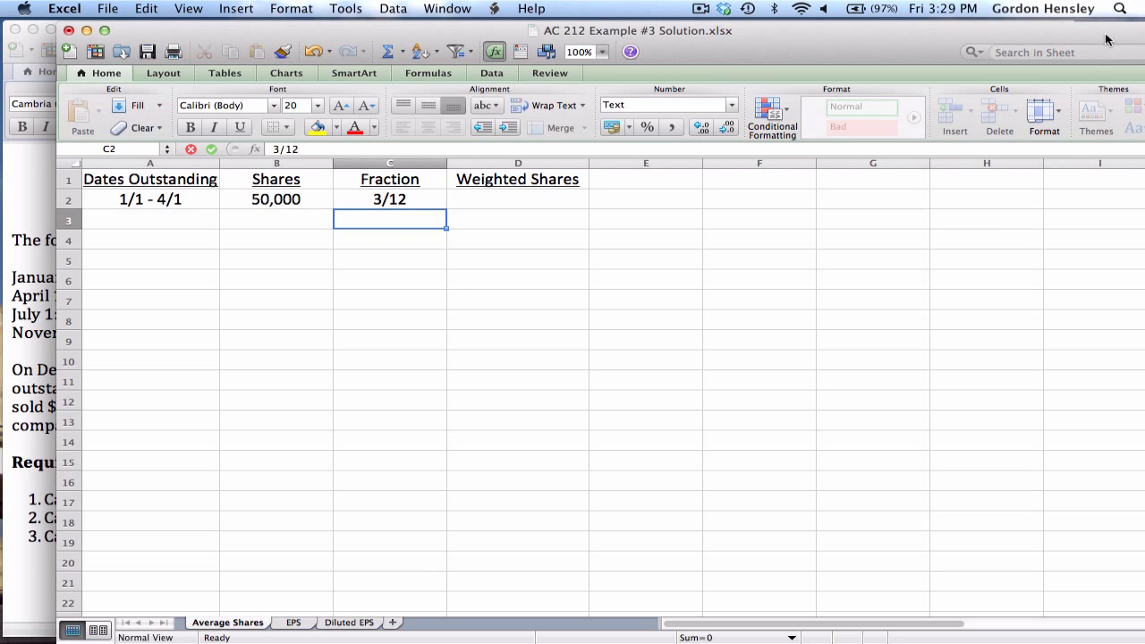
- Check the next share dates in the Word problem and enter the period 4/1 - 7/1 in cell A3 of the Excel sheet
key(Left)
key(Left)
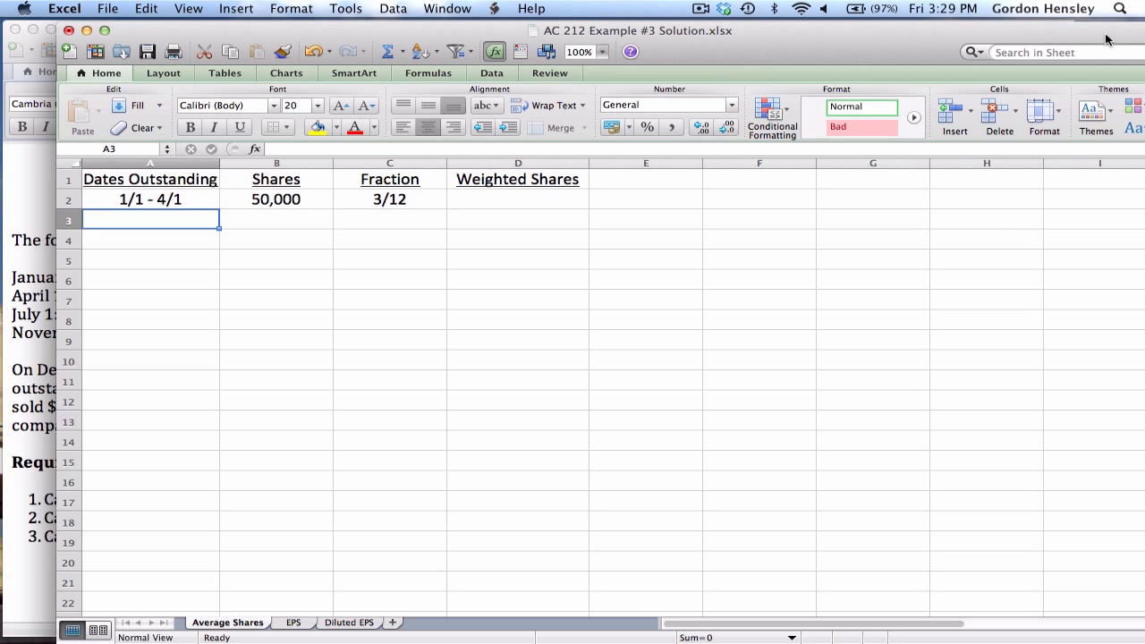
click(18, 298)
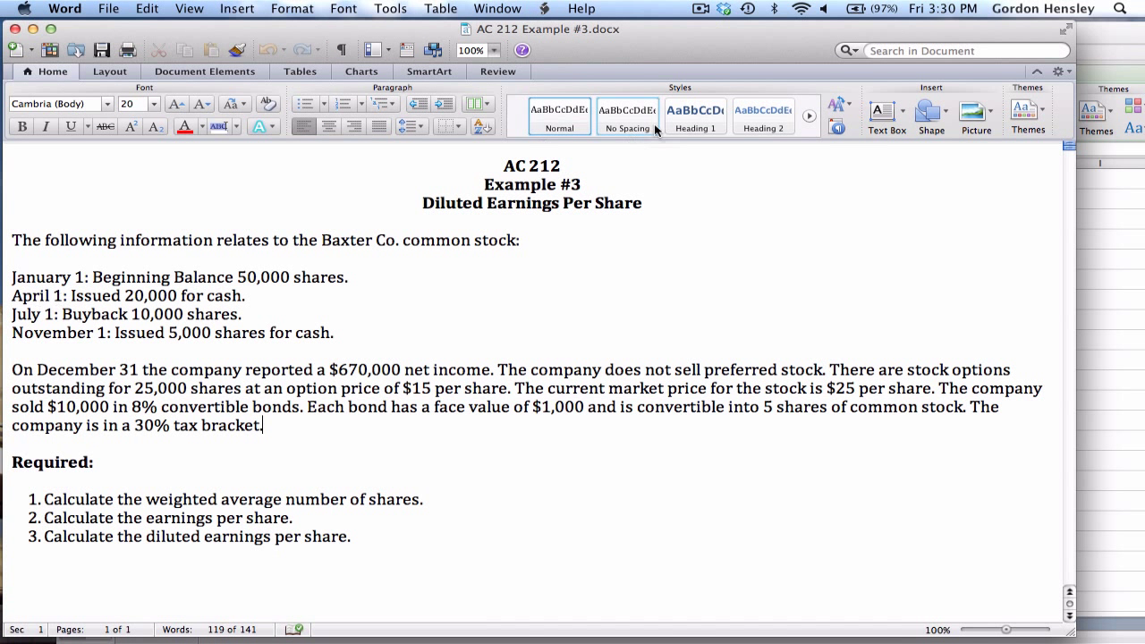
click(1101, 46)
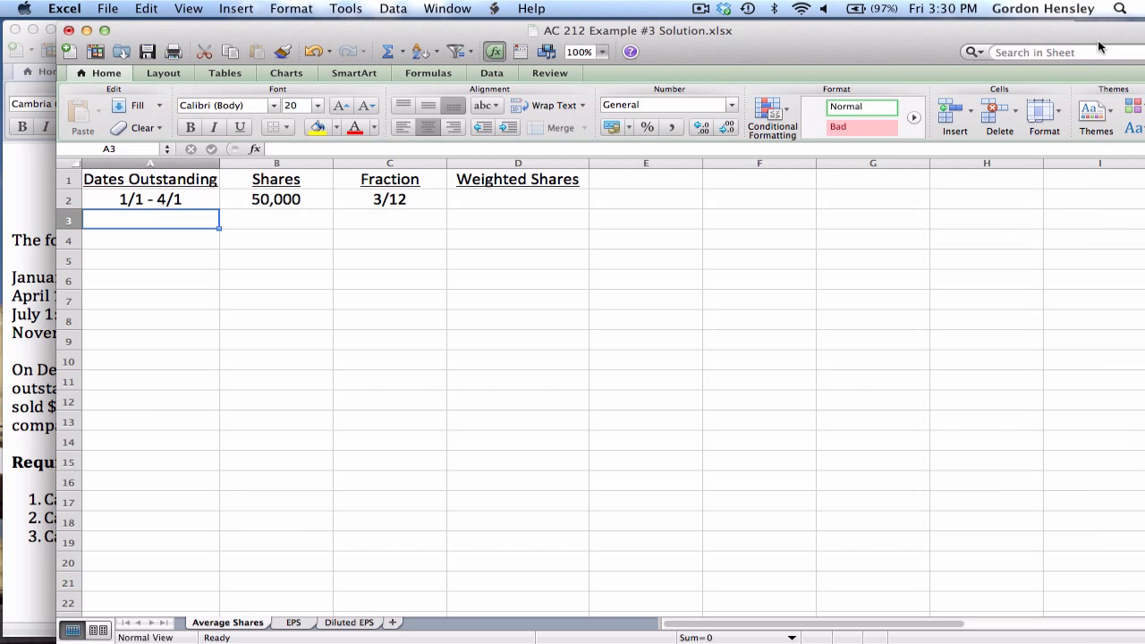
text(4/1 -)
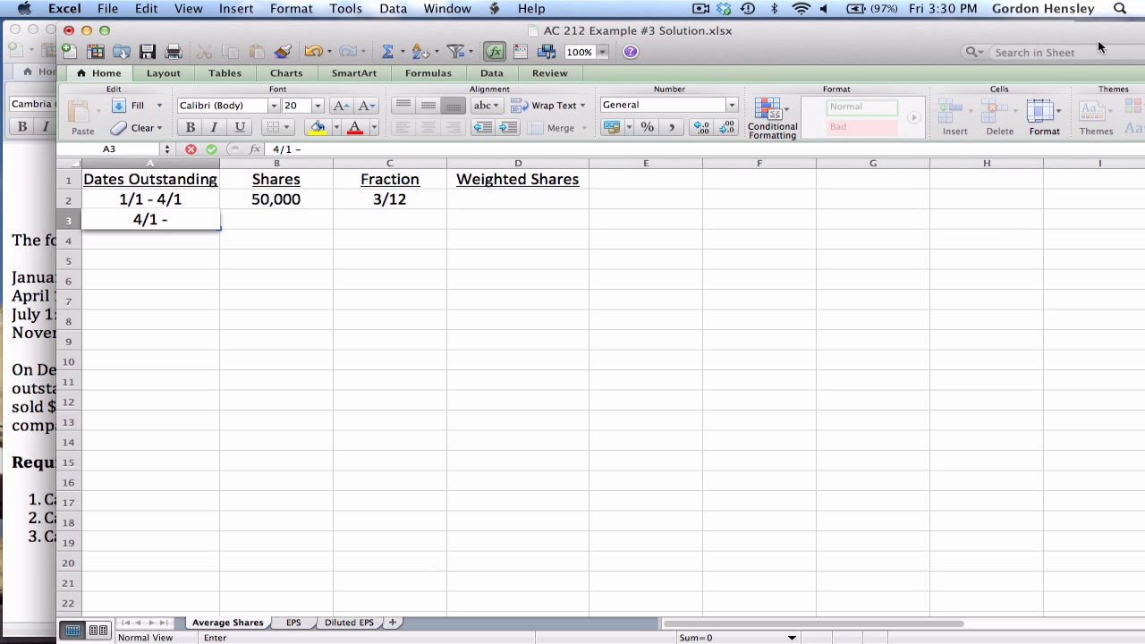
text( 7/1)
key(Tab)
- Check the April share issue in the Word problem, then give the Excel sheet's 4/1 - 7/1 row 70000 shares and fraction 3/12
click(5, 284)
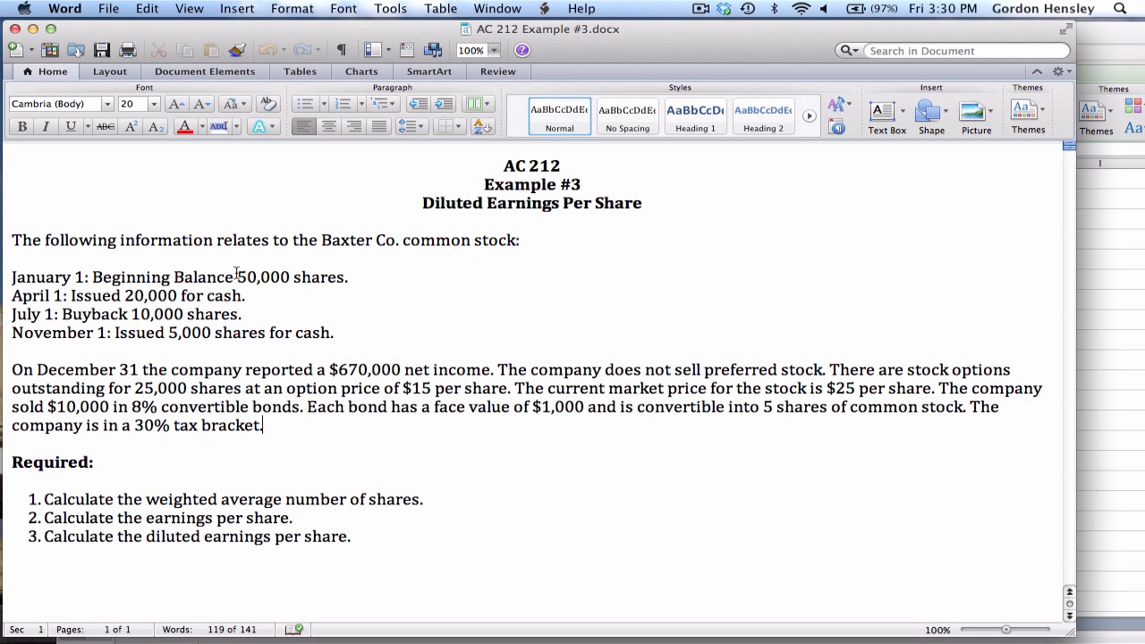
click(1100, 48)
text(70000)
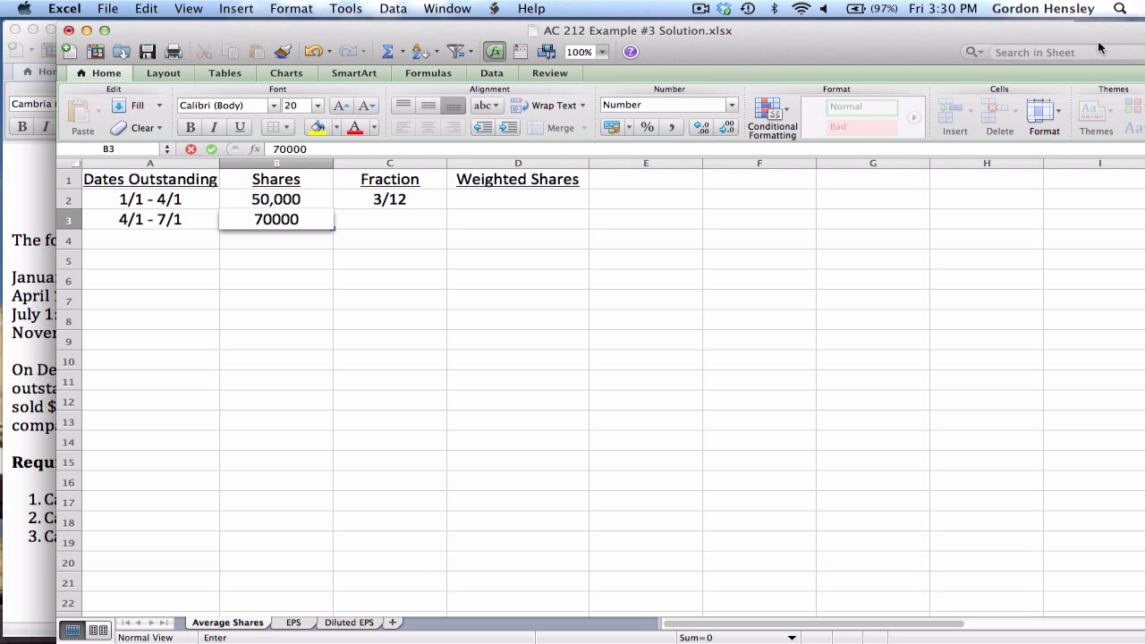
key(Tab)
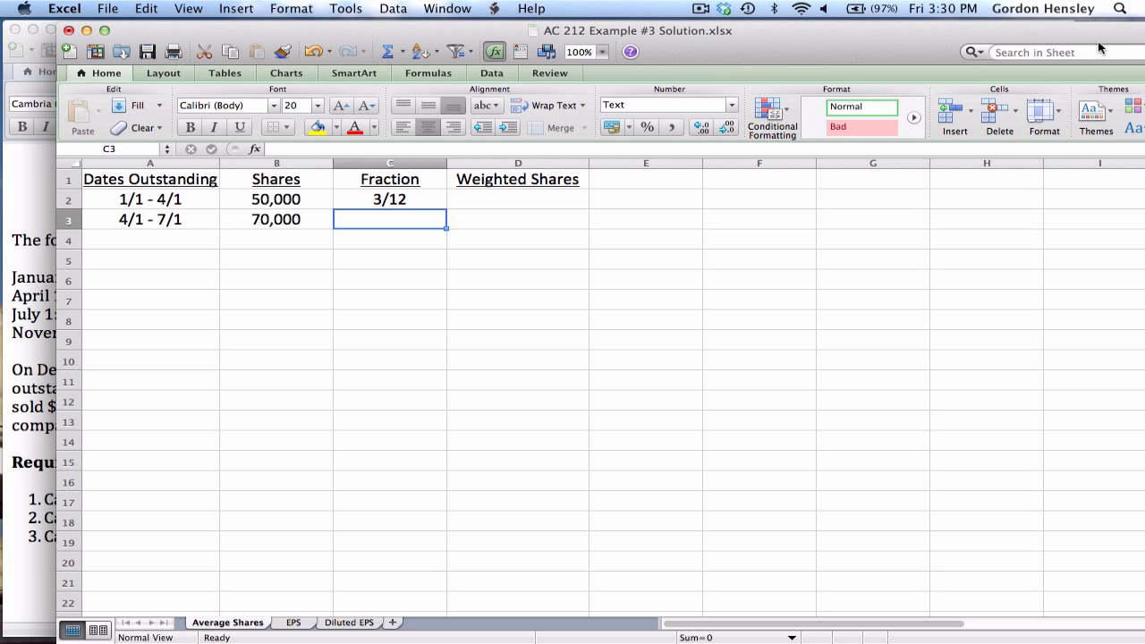
text(3/12)
key(Return)
- Check the July and November dates in the Word problem and enter the period 7/1 - 11/1 in cell A4 of the Excel sheet
key(Left)
key(Left)
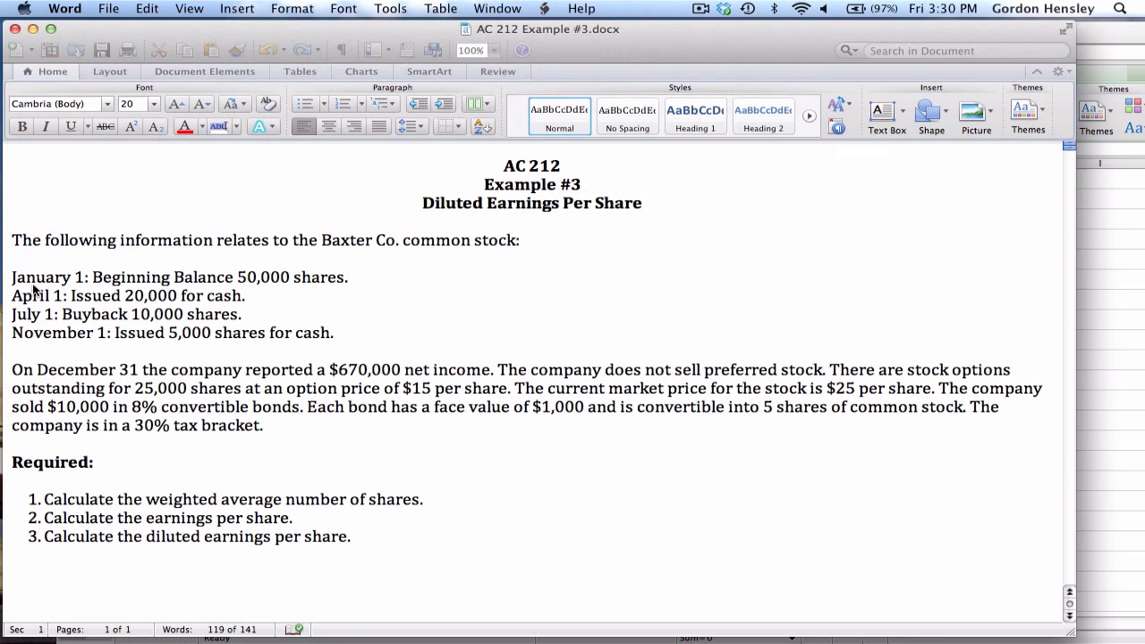
click(36, 292)
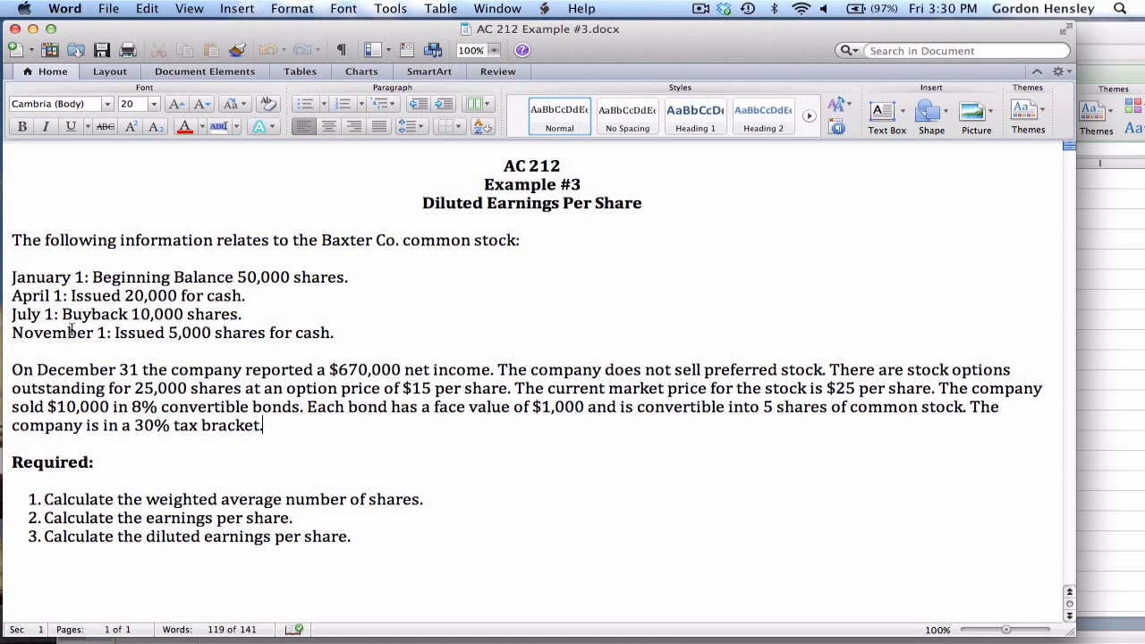
click(1096, 45)
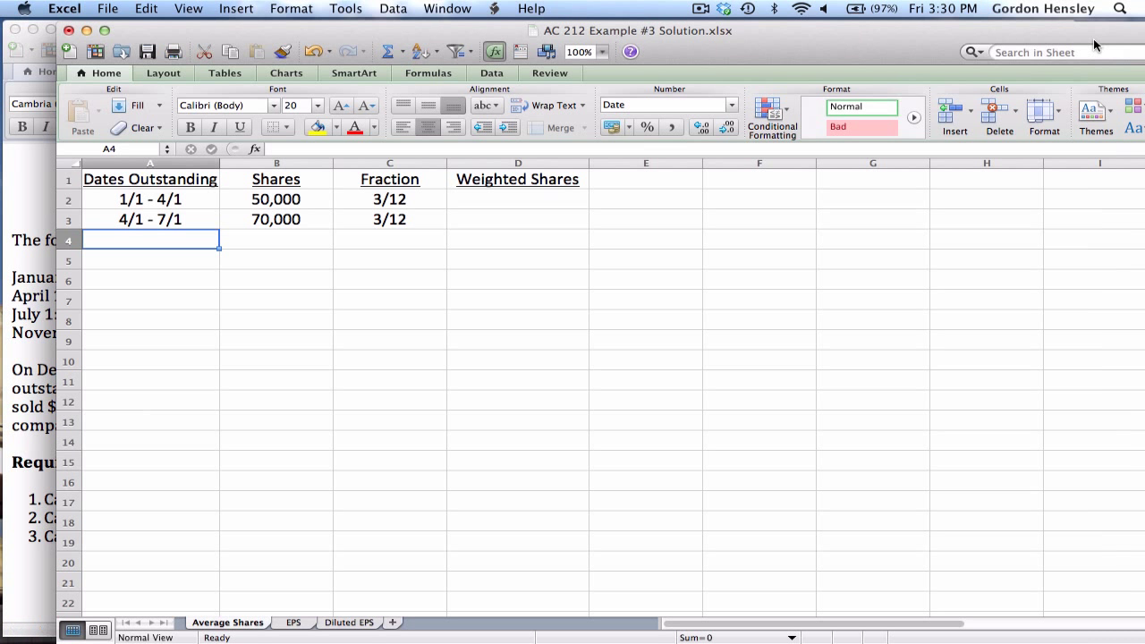
text(7/1 -)
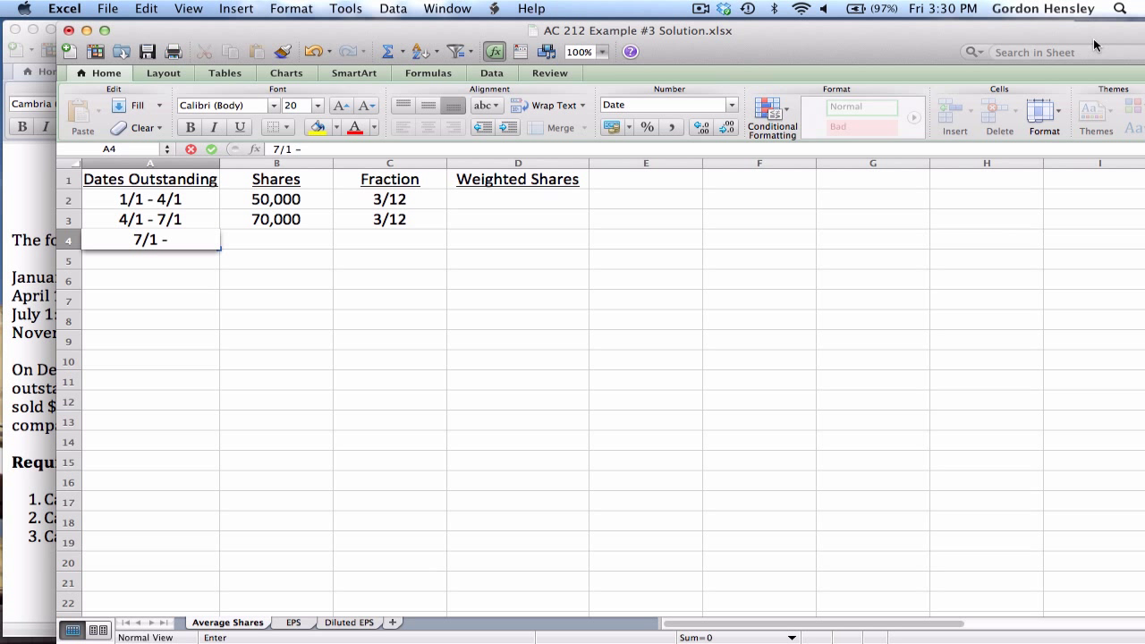
text( 11/1)
key(Tab)
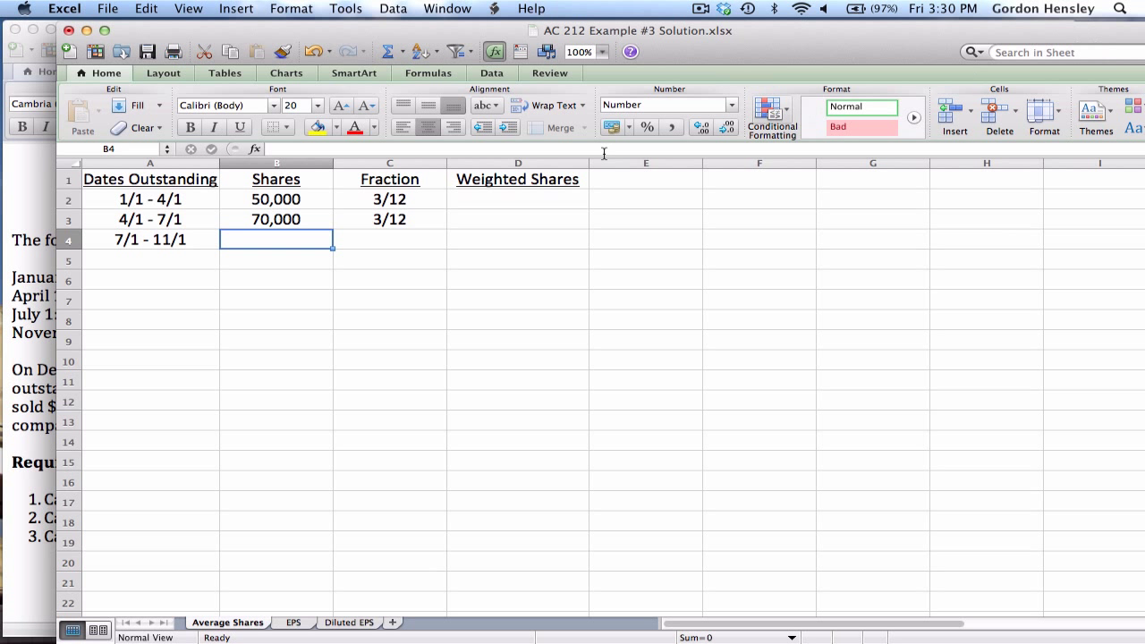
- Check the July buyback in the Word problem, then give the Excel sheet's 7/1 - 11/1 row 60000 shares and fraction 4/12
click(14, 308)
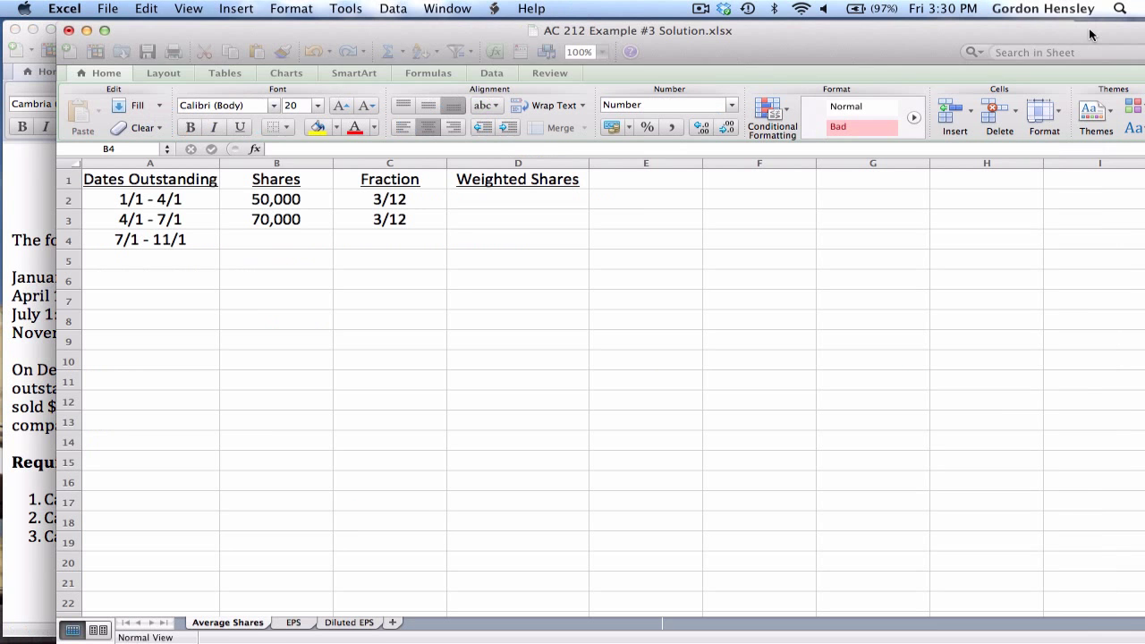
click(1091, 34)
text(60000)
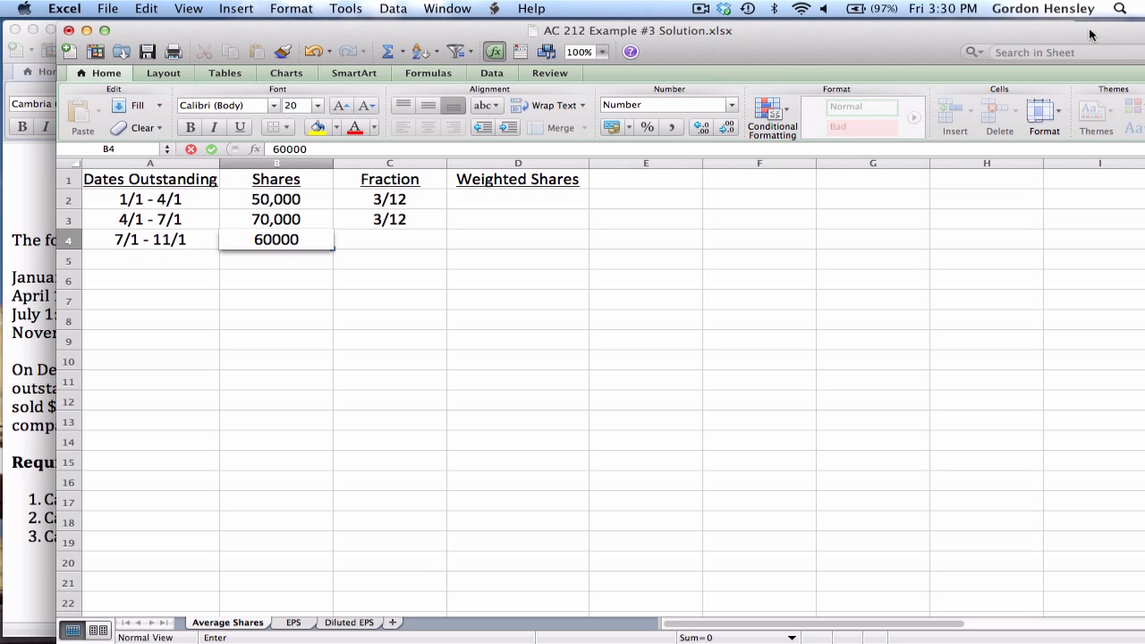
key(Tab)
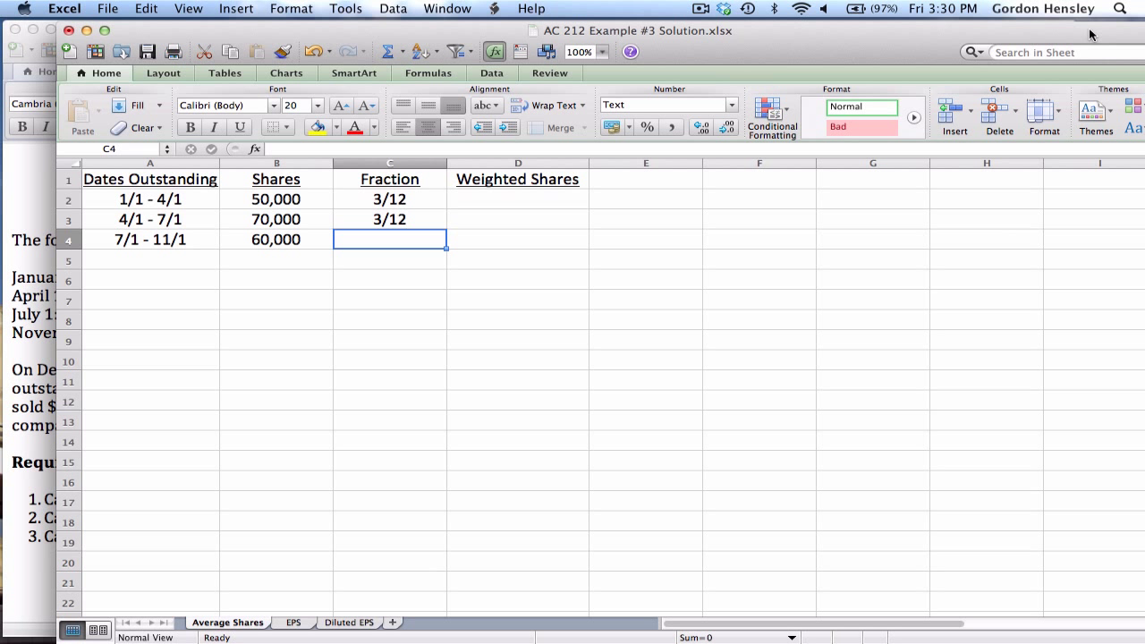
text(4/12)
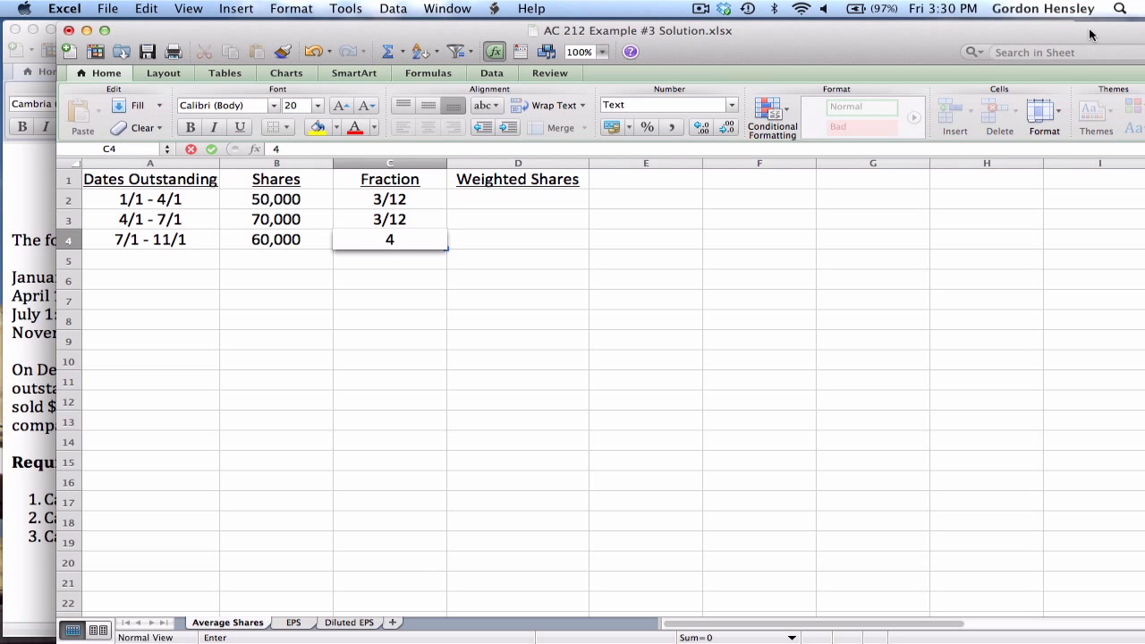
key(Return)
- Enter the final period 11/1 - 12/31 in cell A5 of the Dates Outstanding column
key(Left)
key(Left)
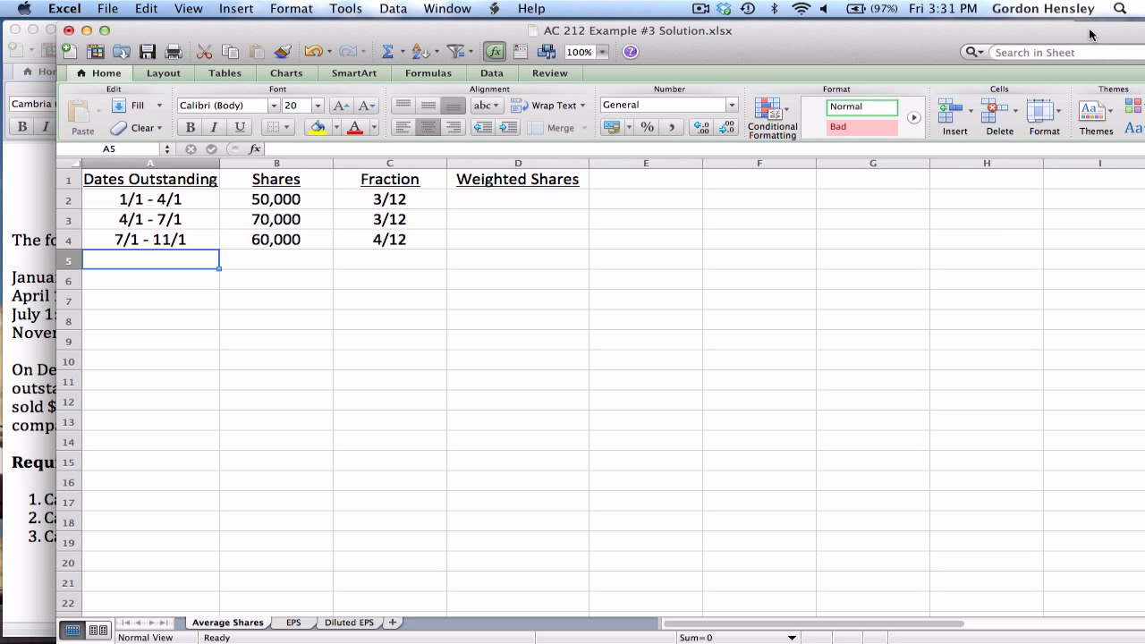
text(11/)
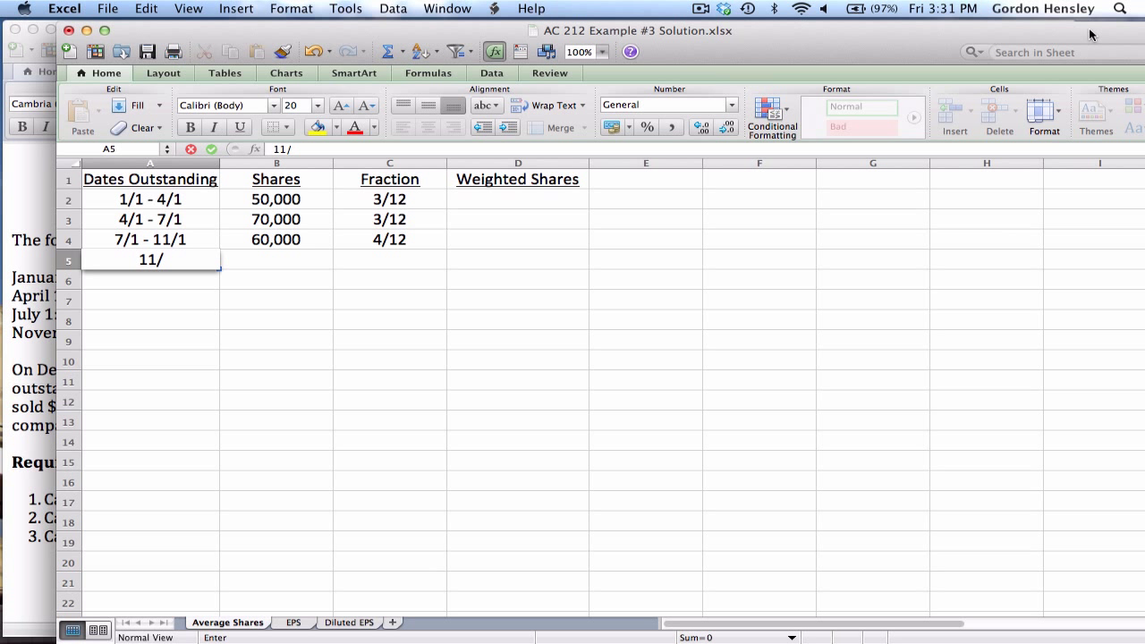
text(1 - 12/31)
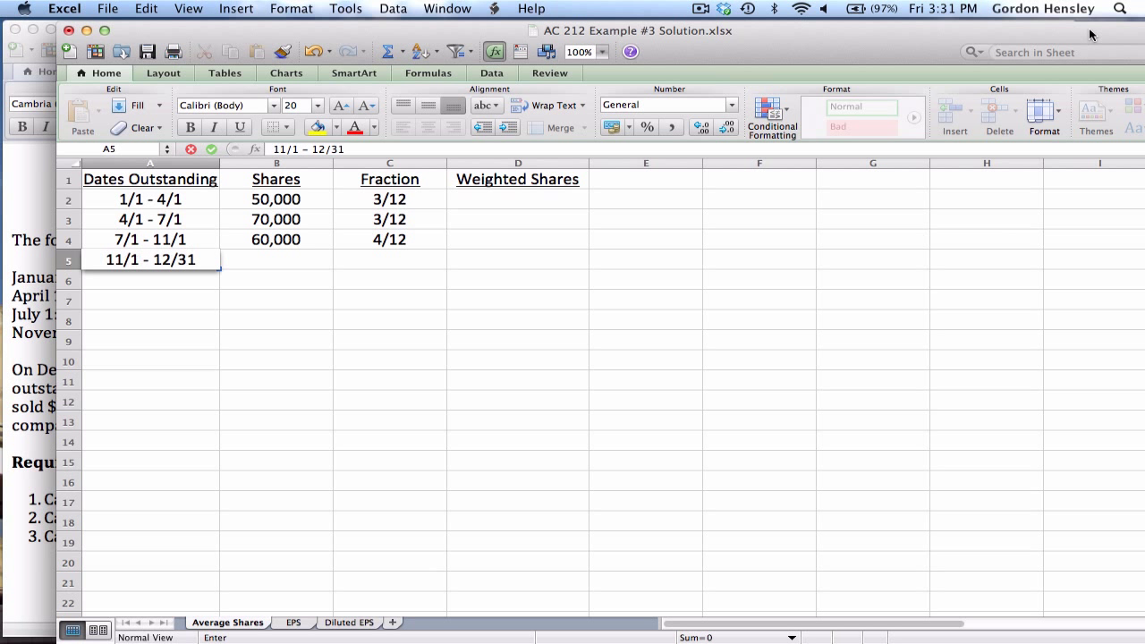
key(Tab)
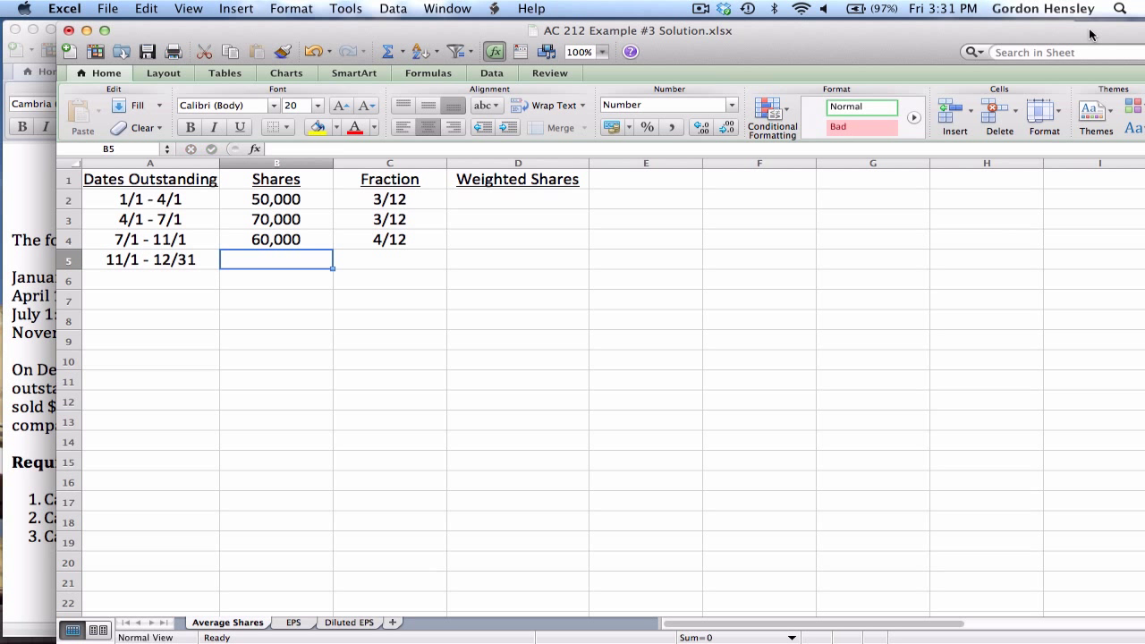
- Check the November share issue in the Word problem, then give the Excel sheet's 11/1 - 12/31 row 65000 shares and fraction 2/12
click(13, 336)
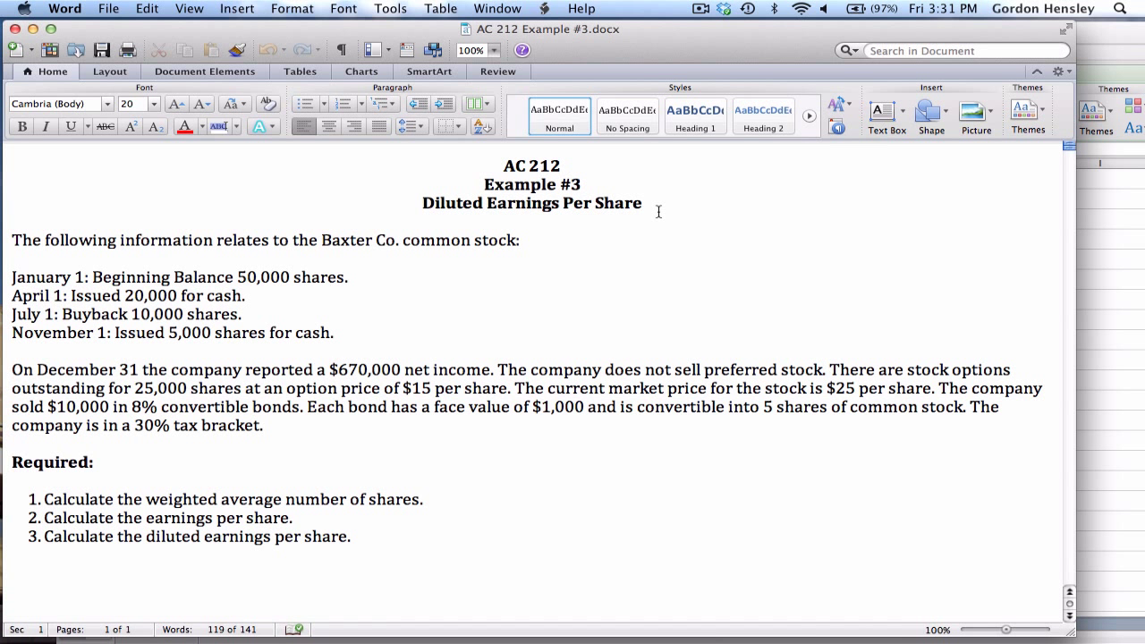
click(1114, 35)
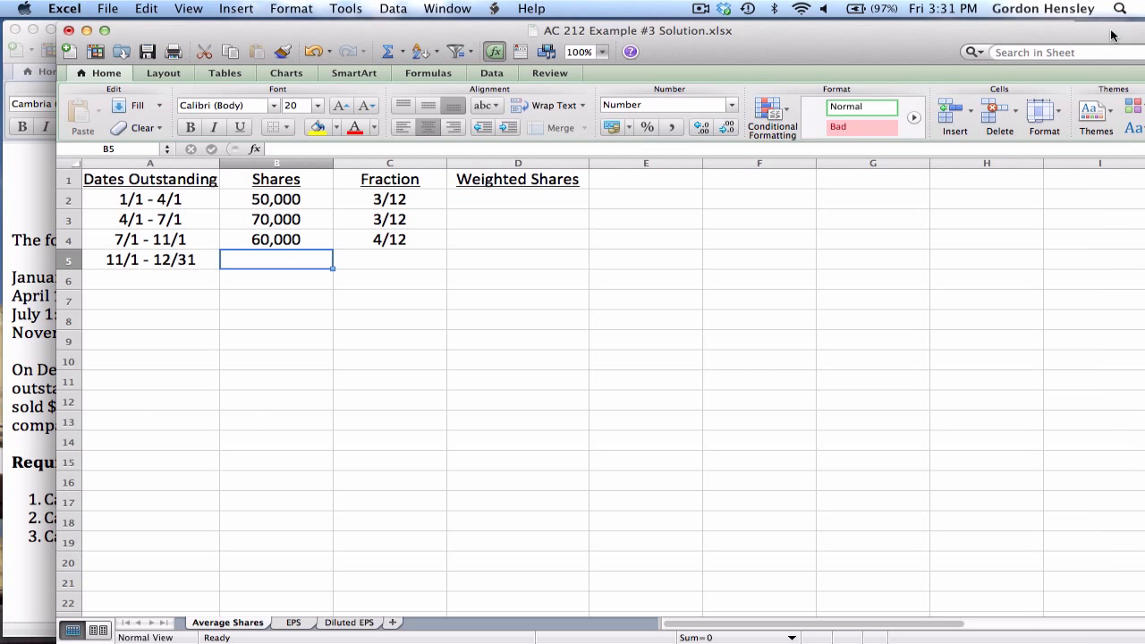
text(65000)
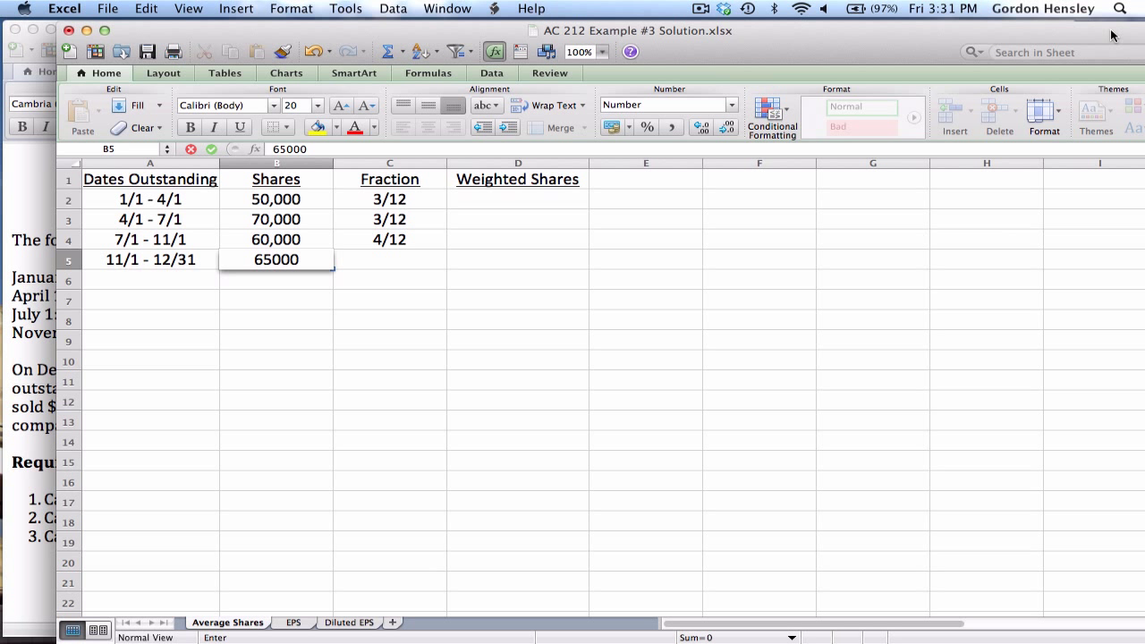
key(Tab)
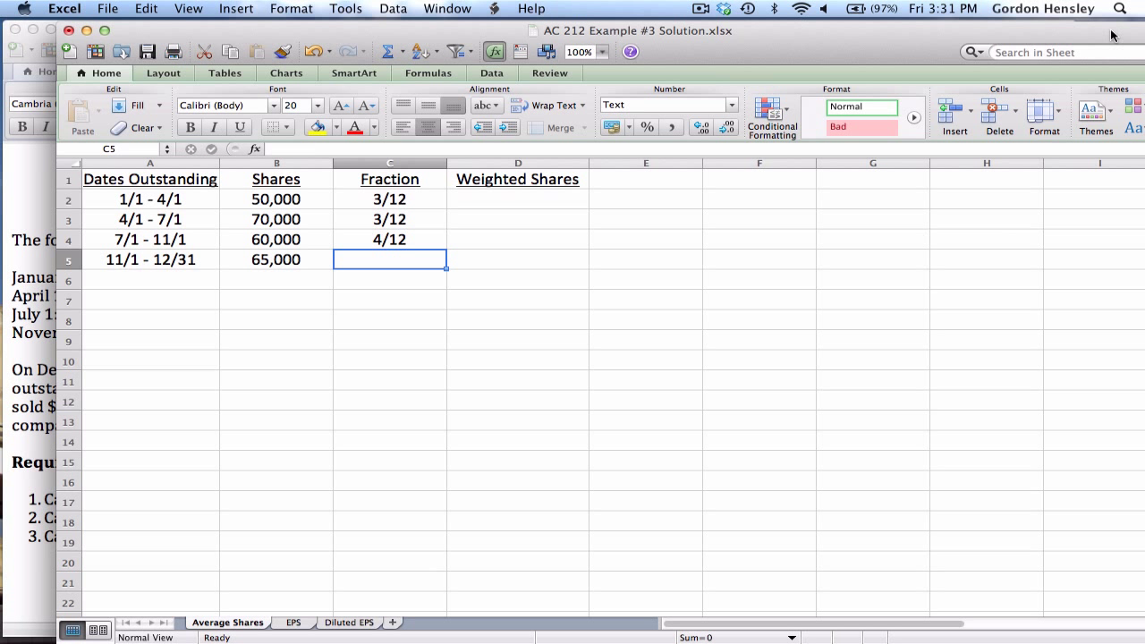
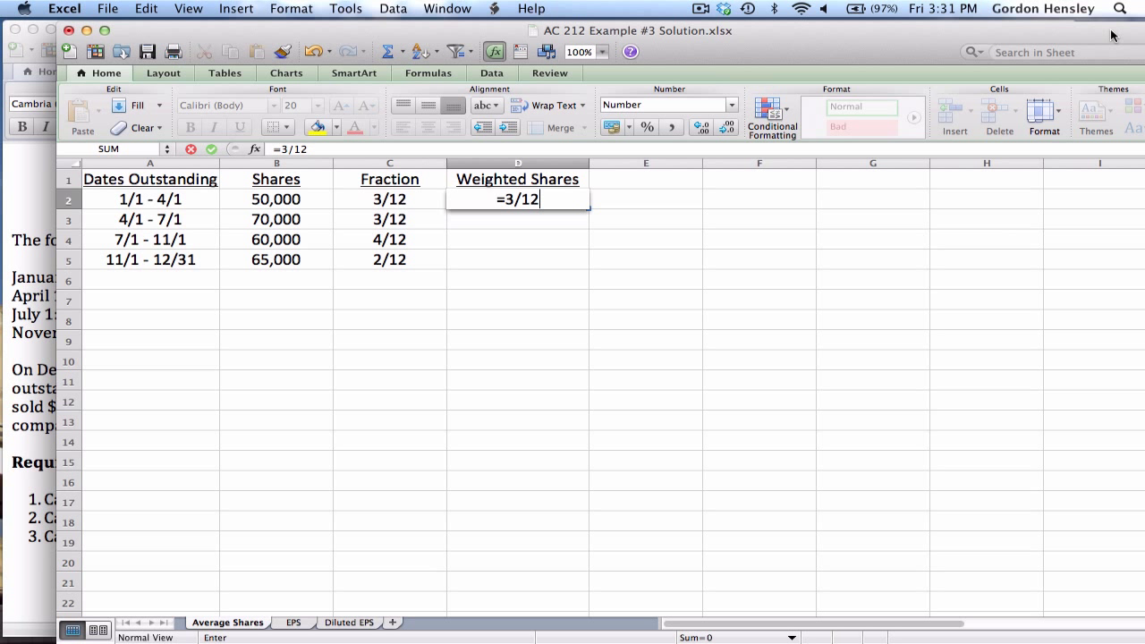
- Calculate the Weighted Shares for the first two periods with =3/12*50000 in D2 and =3/12*70000 in D3
text(*50000)
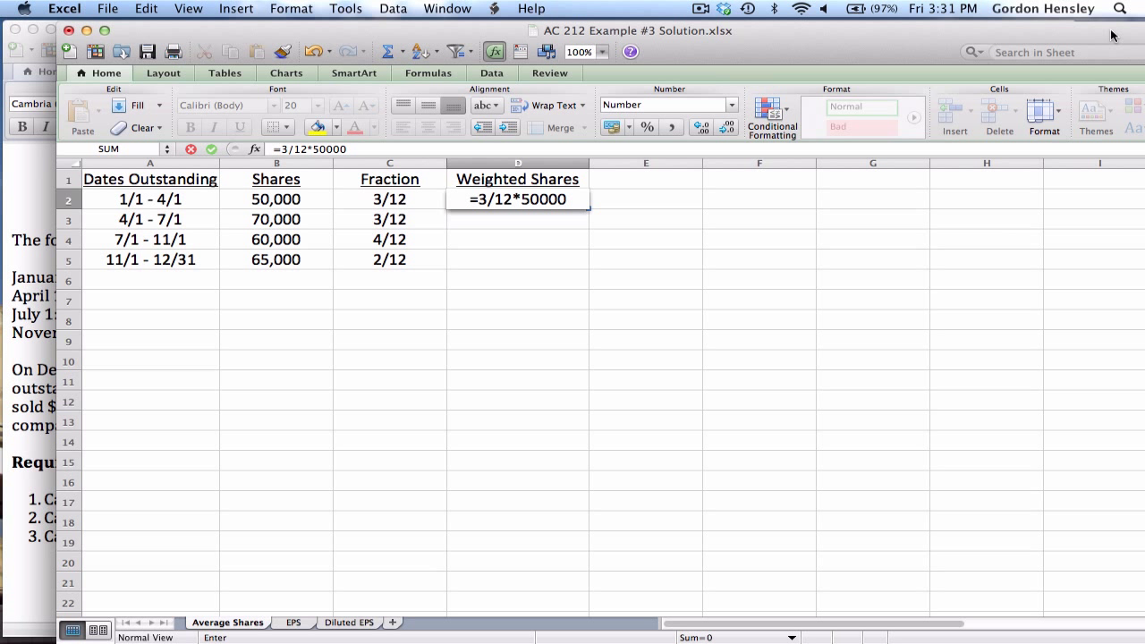
key(Return)
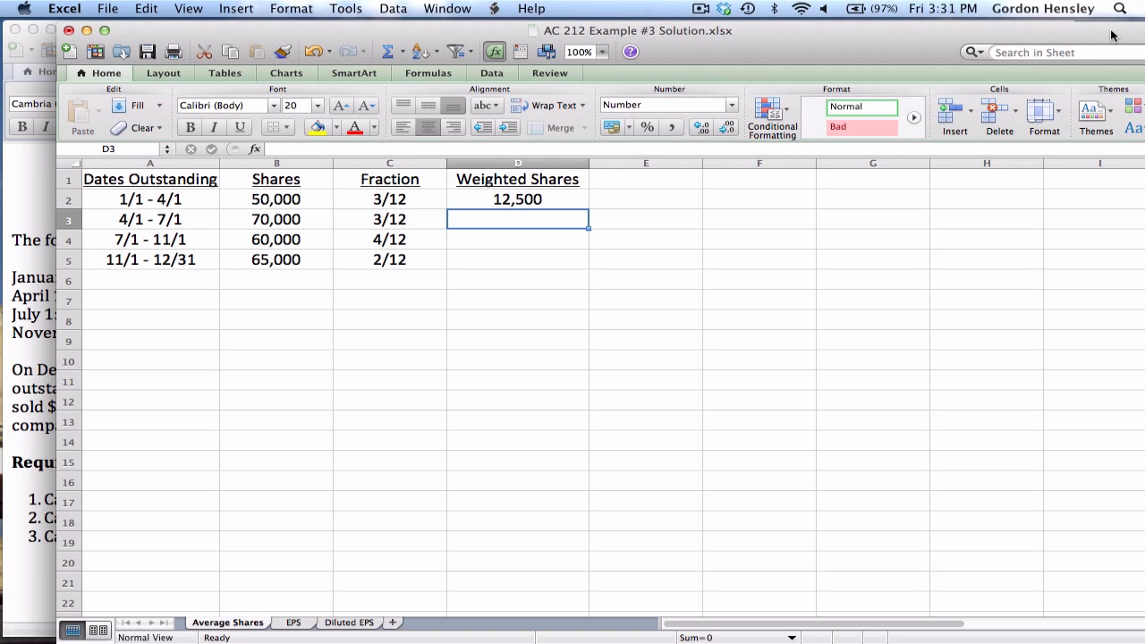
text(=3/)
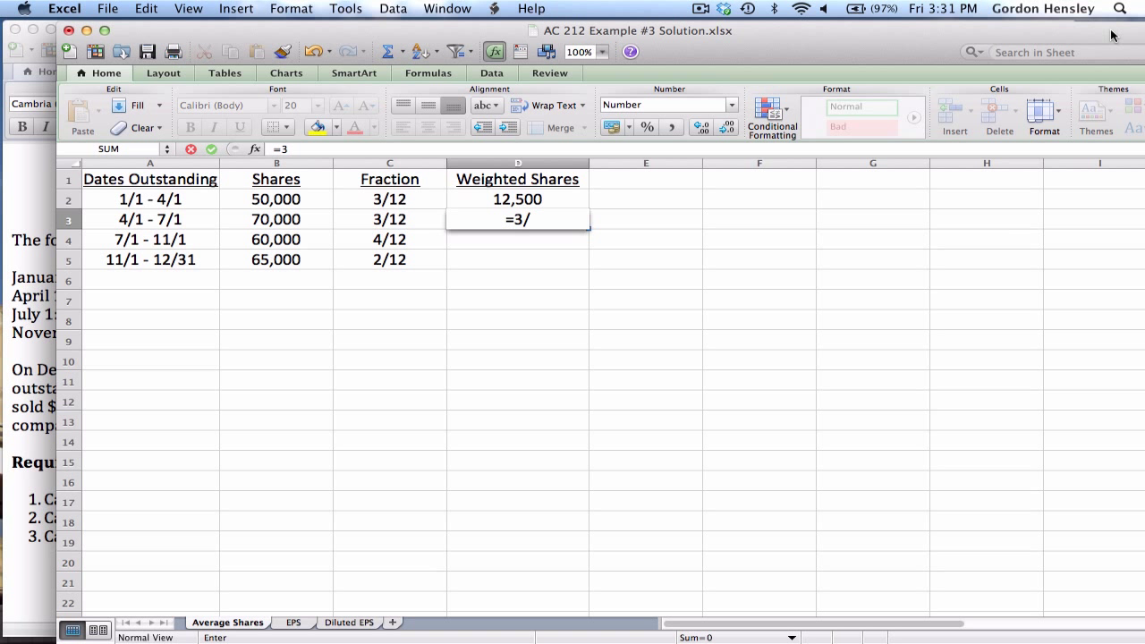
text(12*70000)
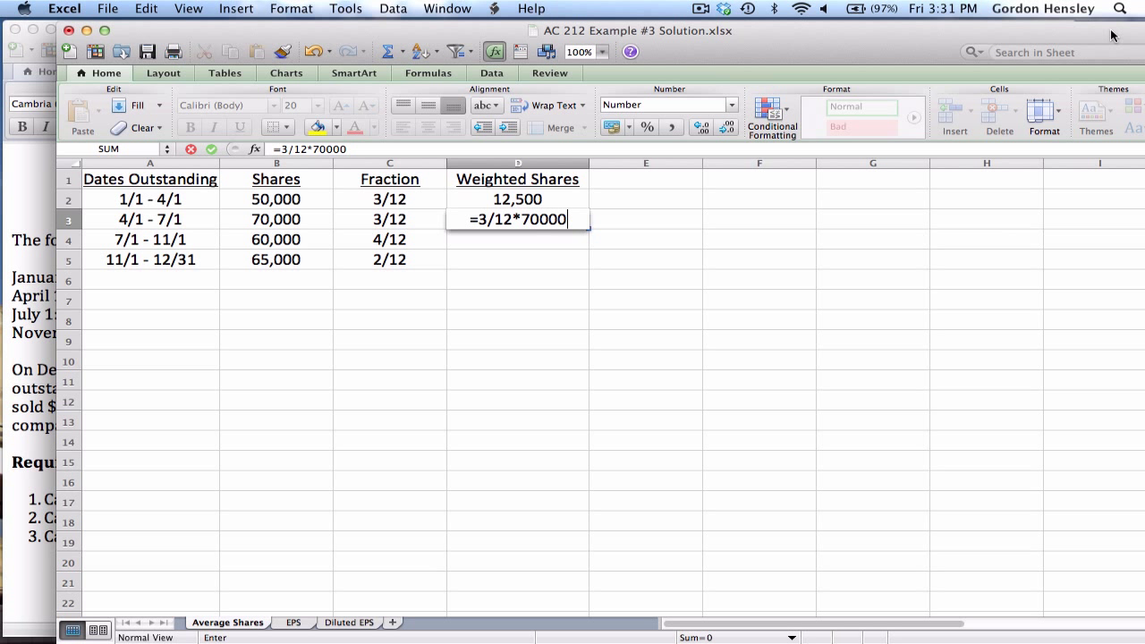
key(Return)
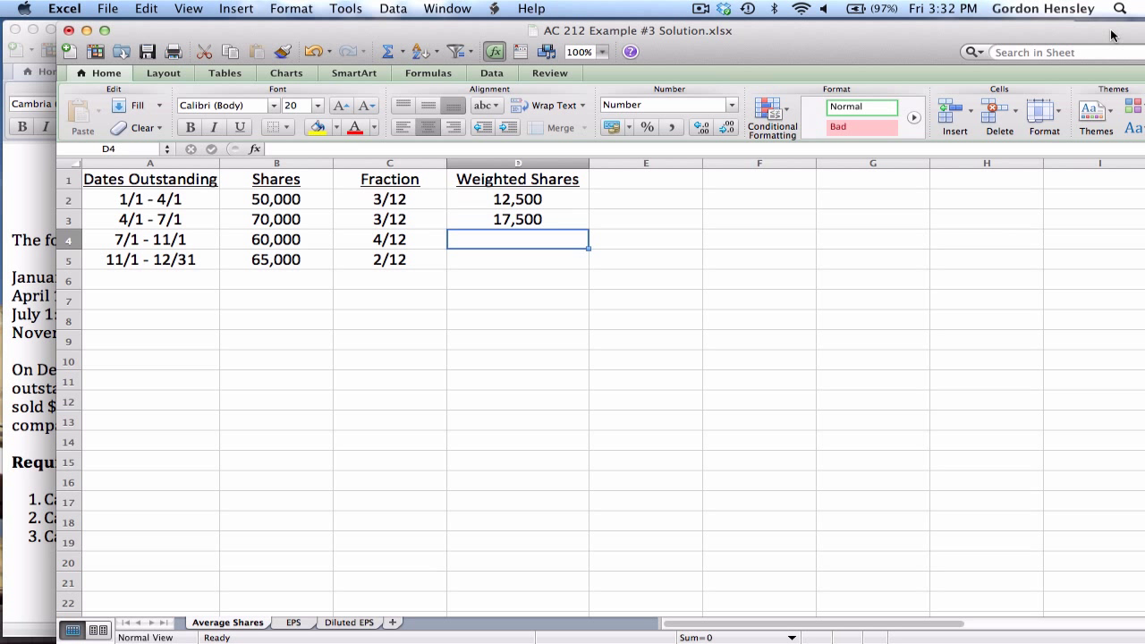
- Calculate the Weighted Shares for the last two periods with =4/12*60000 in D4 and =2/12*65000 in D5
text(=)
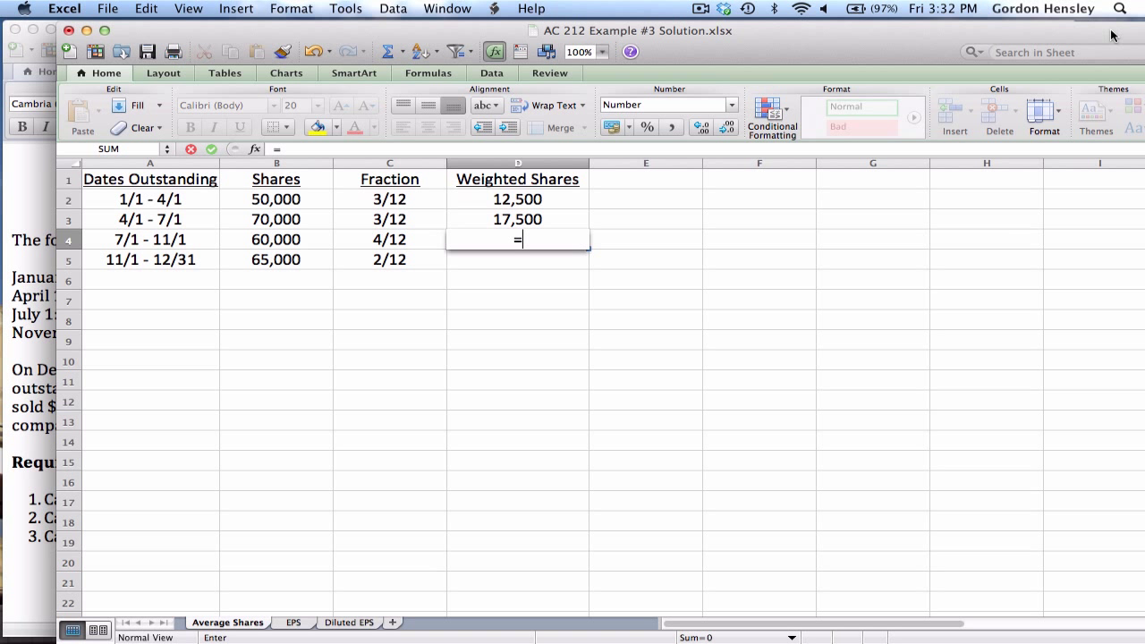
text(4/12*60000)
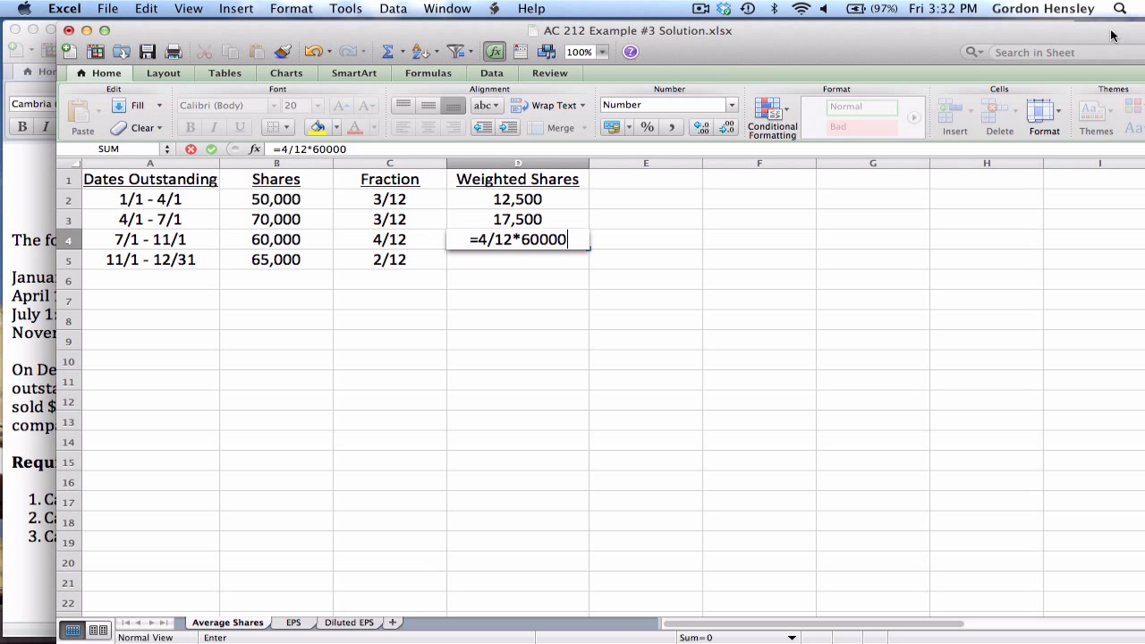
key(Return)
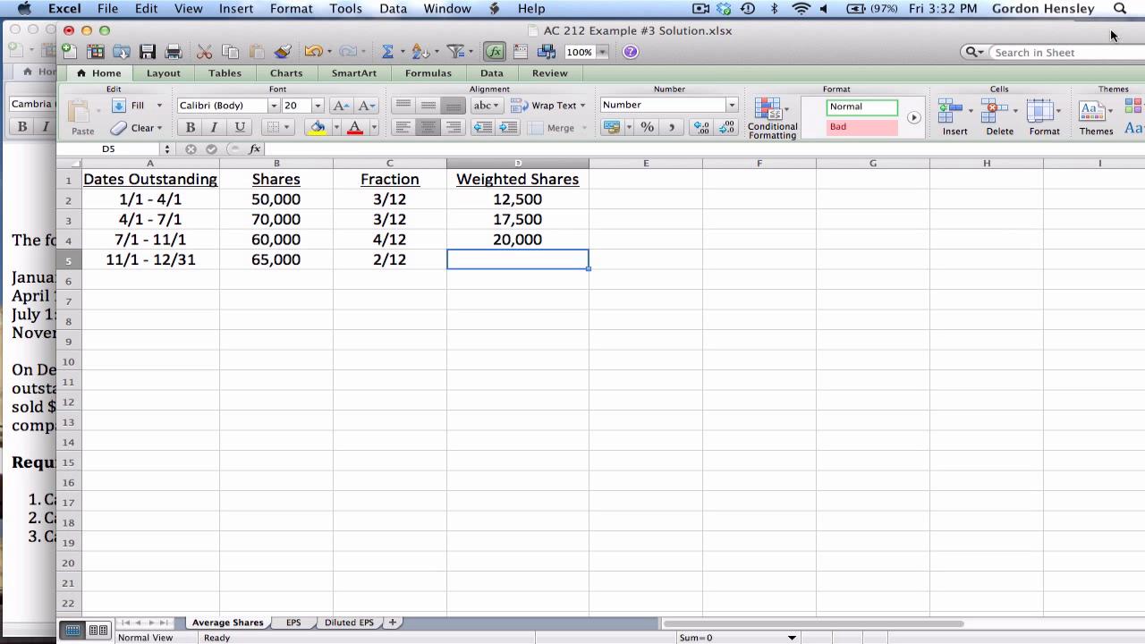
text(=2)
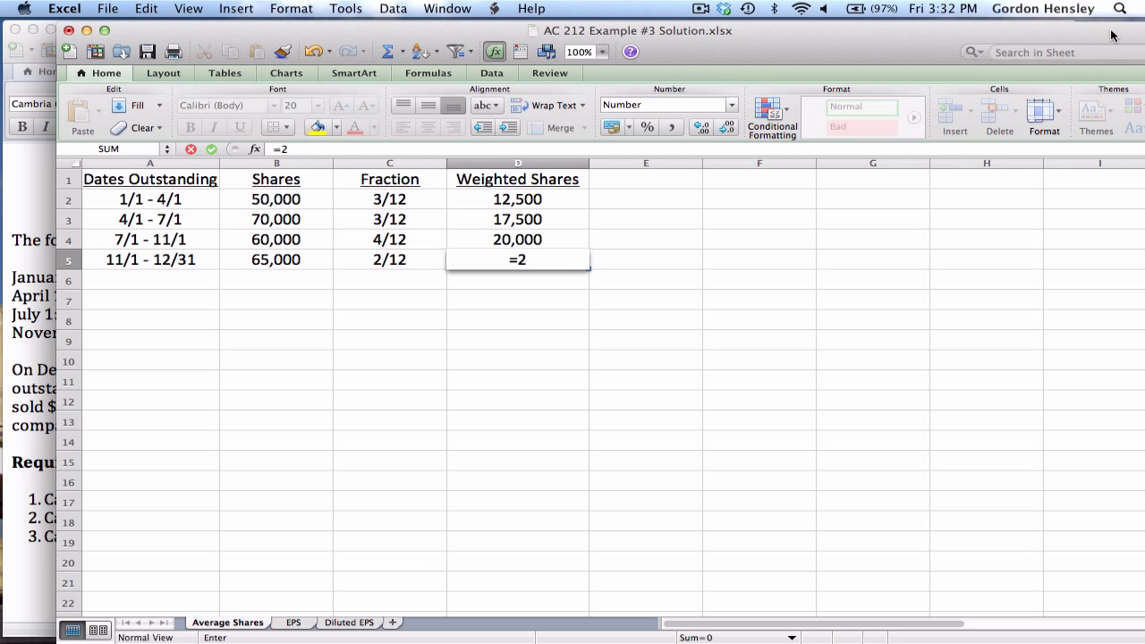
text(/12*65000)
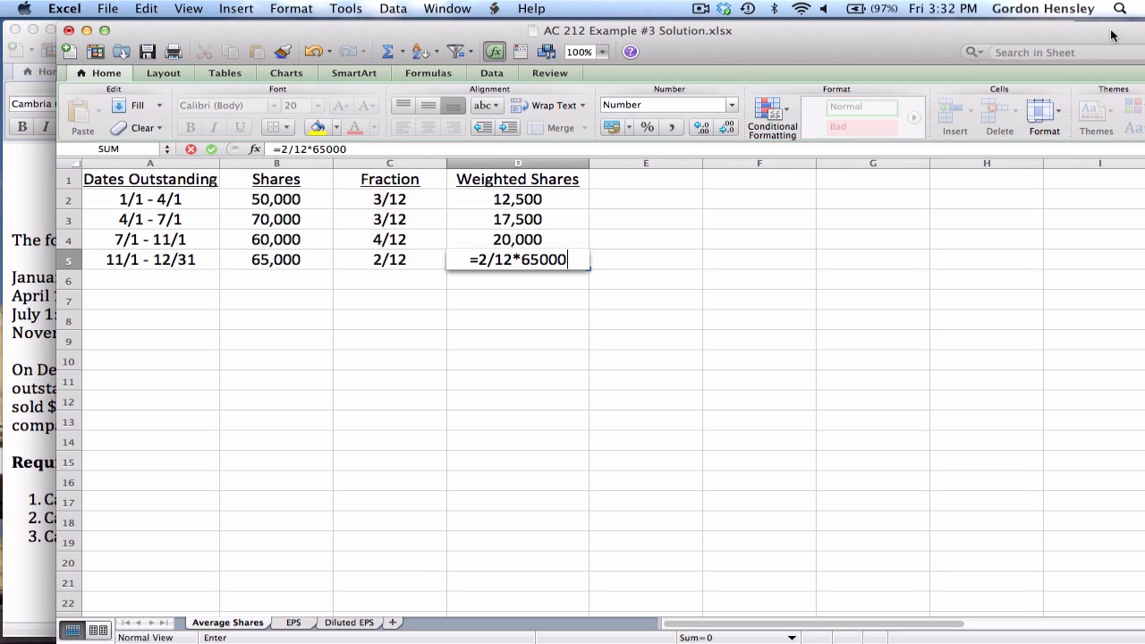
key(Return)
- Total the Weighted Shares in cell D6 with a SUM formula over D2:D5
text(=@SU)
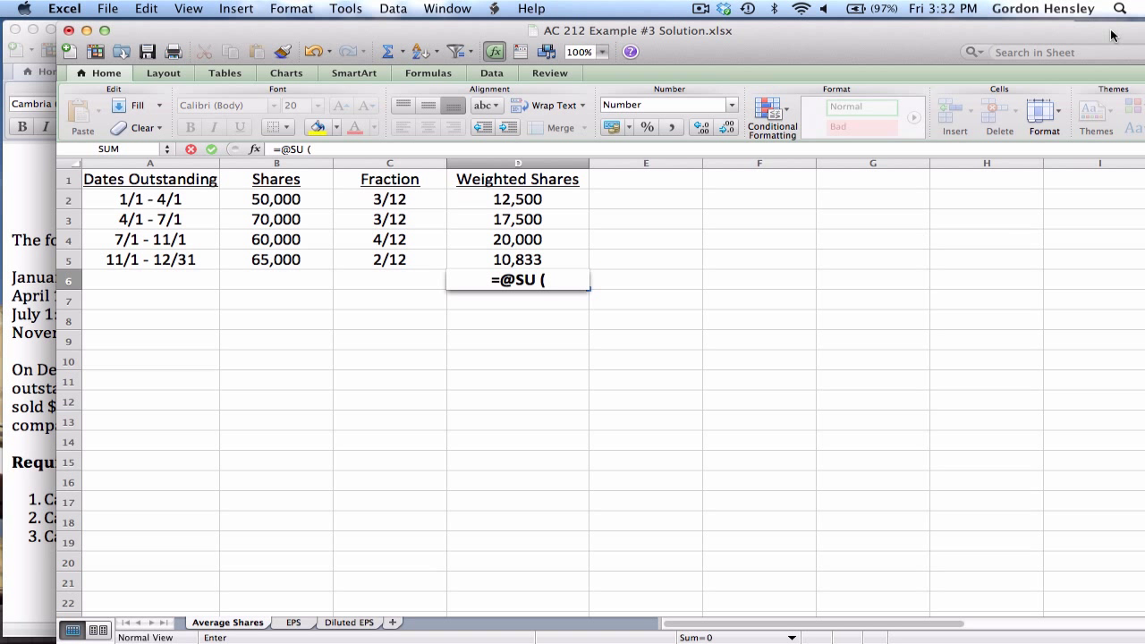
text(M()
key(Up)
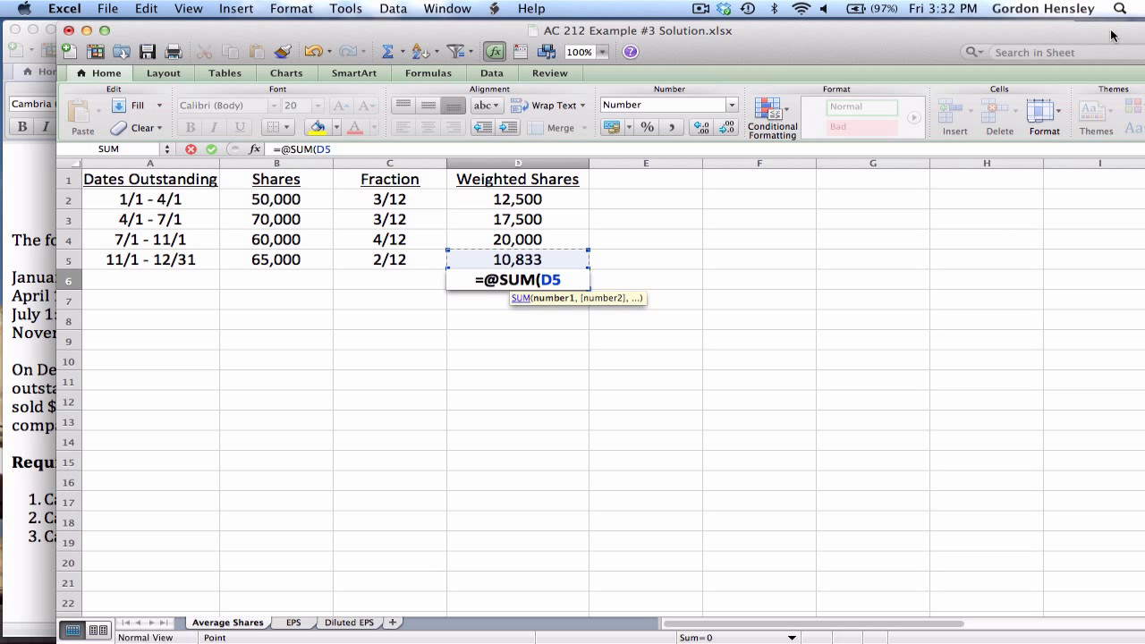
key(shift+Up)
key(shift+Up)
key(shift+Up)
key(Return)
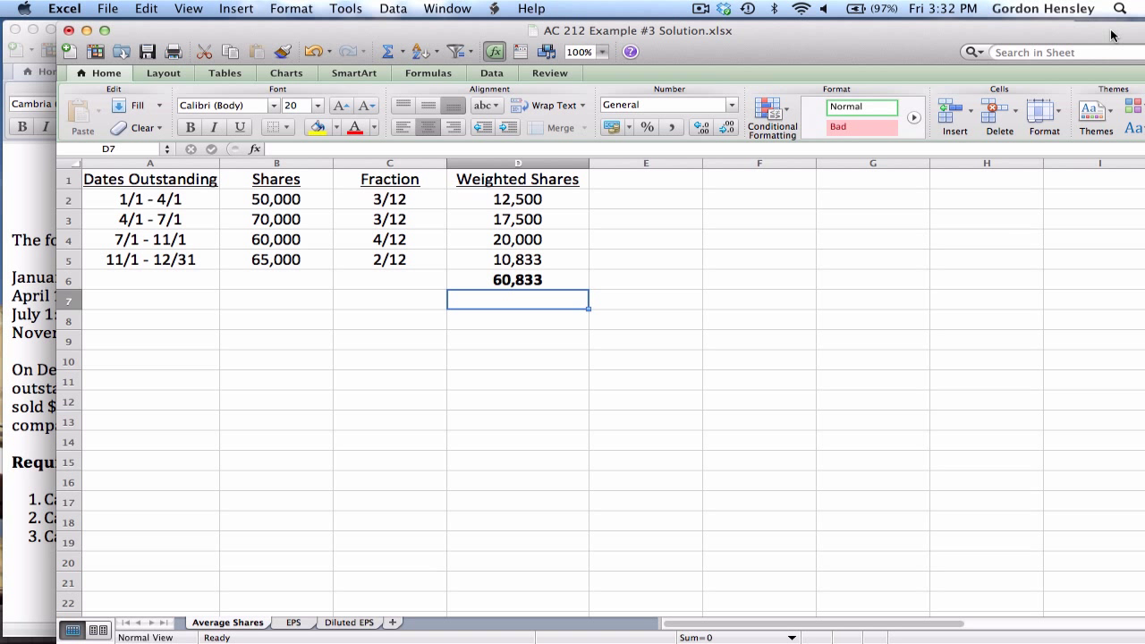
- Review the share counts in the Shares column against the weighted average total in D6
key(Up)
key(Up)
key(Up)
key(Up)
key(Left)
key(Left)
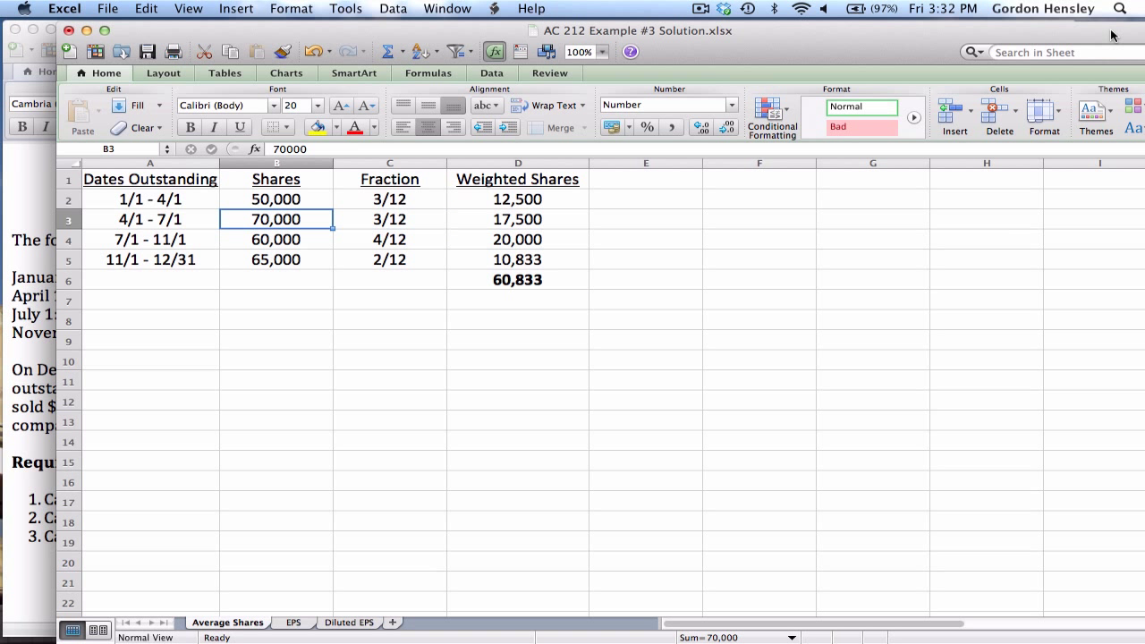
key(Down)
key(Down)
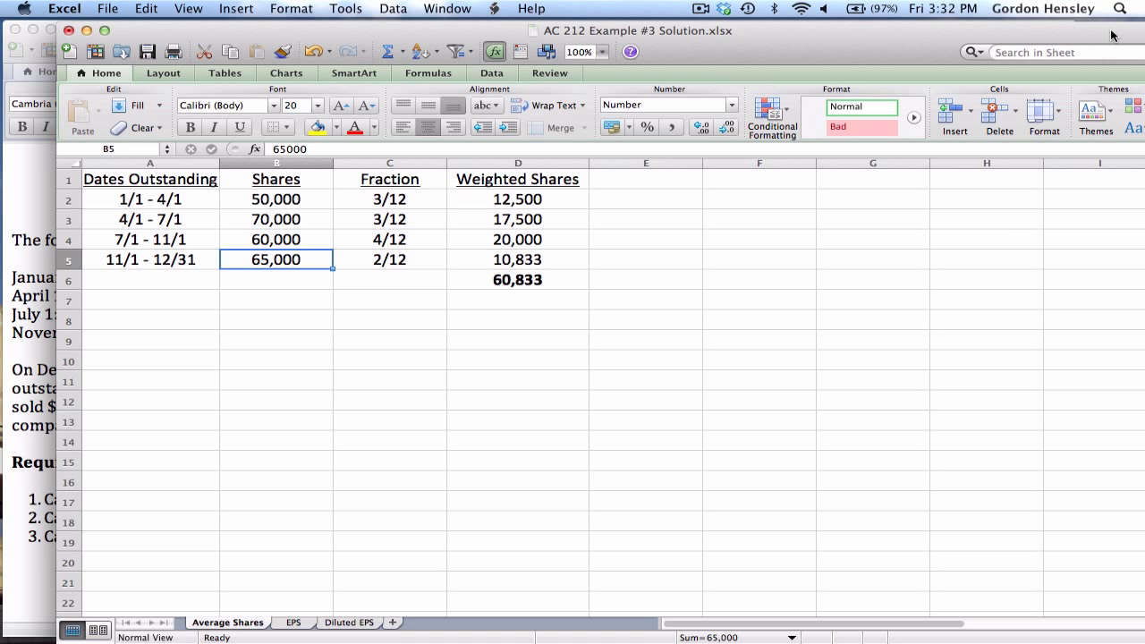
key(Down)
key(Right)
key(Right)
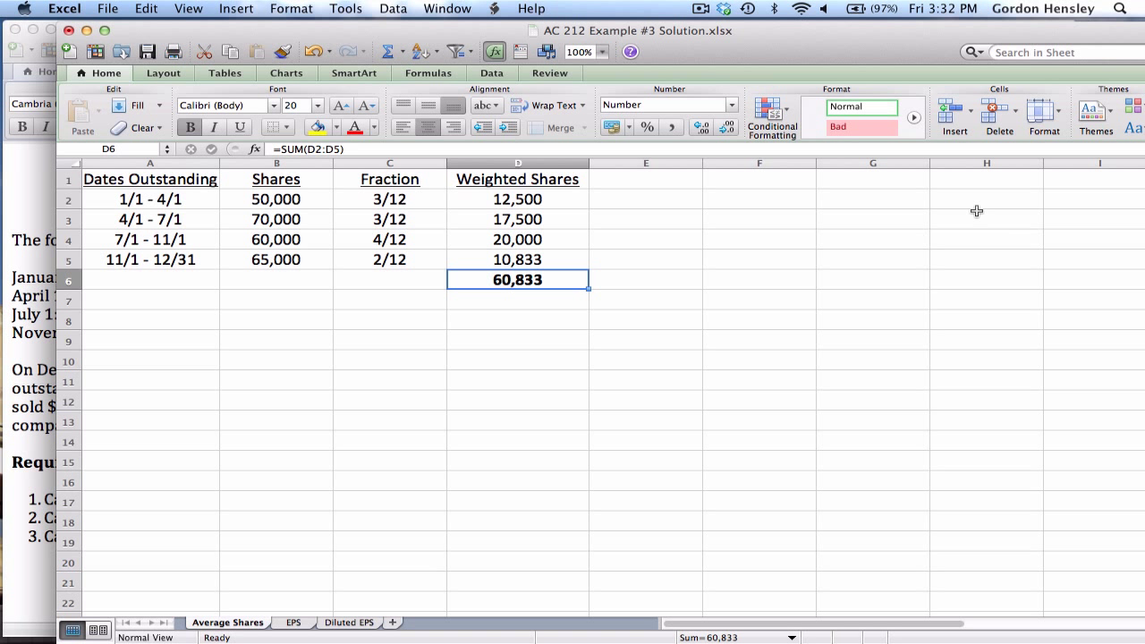
- Check the net income in the Word problem and enter 670000 in cell A1 of the Excel workbook's EPS sheet
click(292, 623)
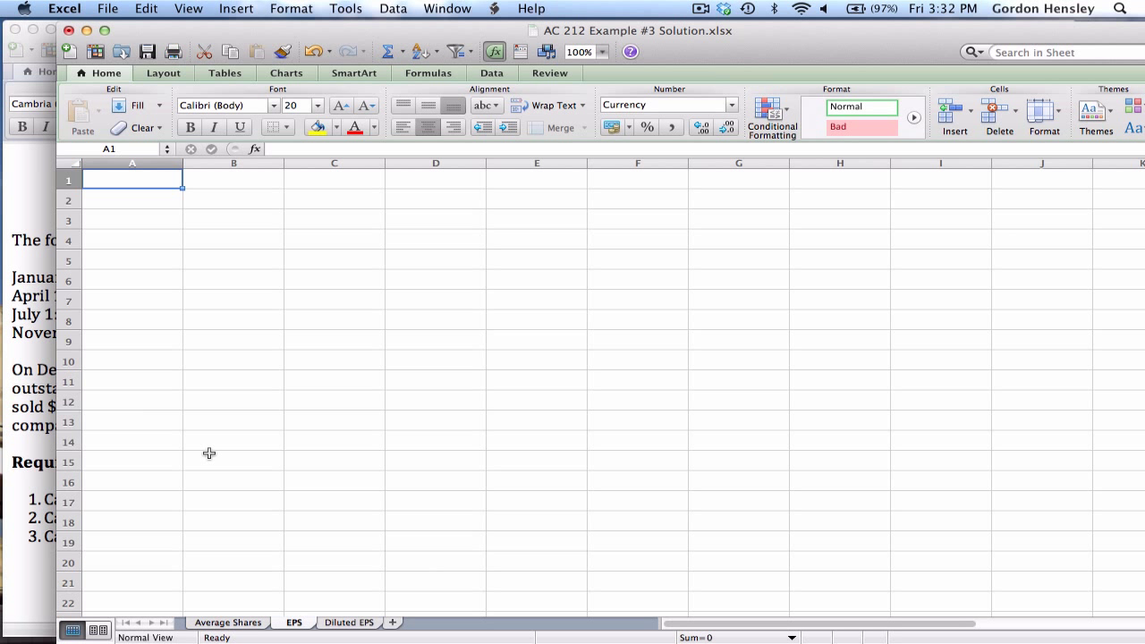
click(32, 345)
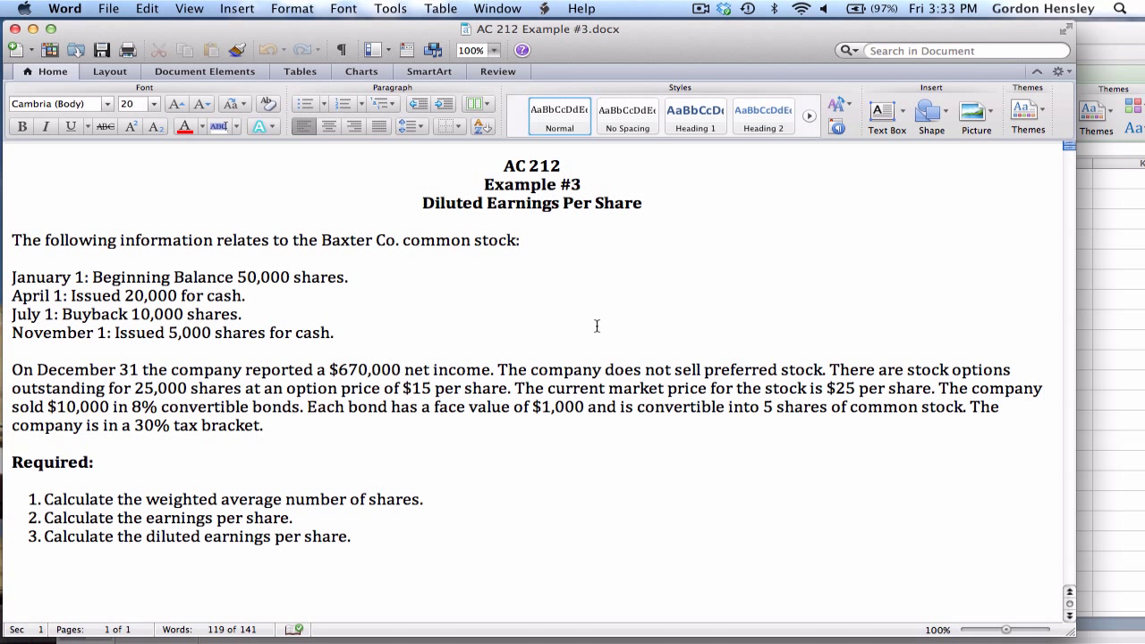
click(1104, 39)
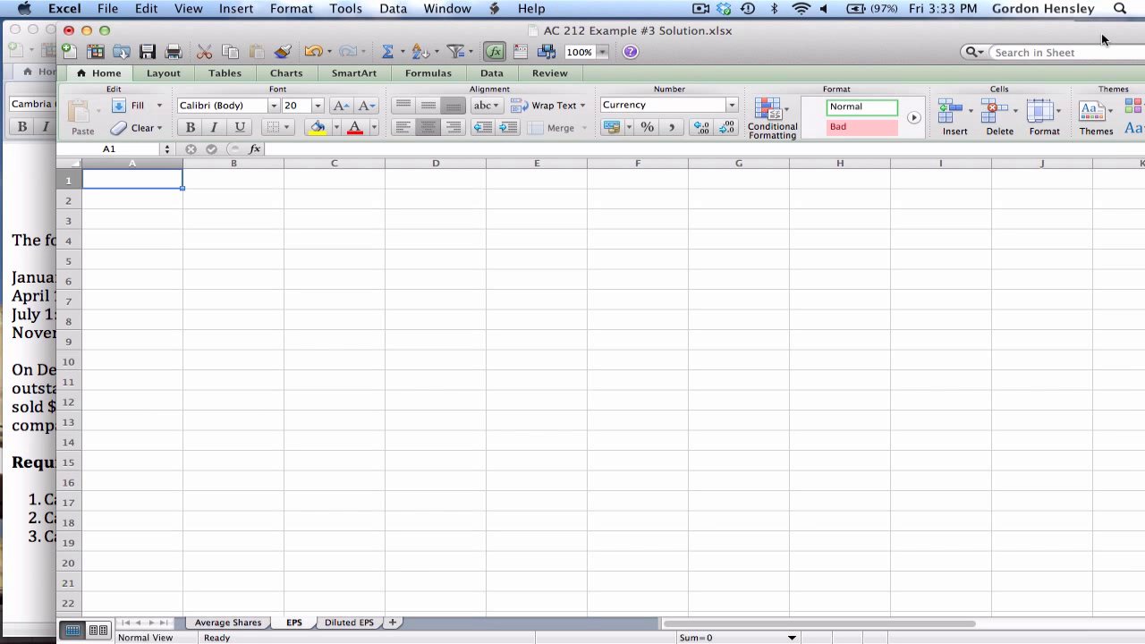
text(670000)
key(Tab)
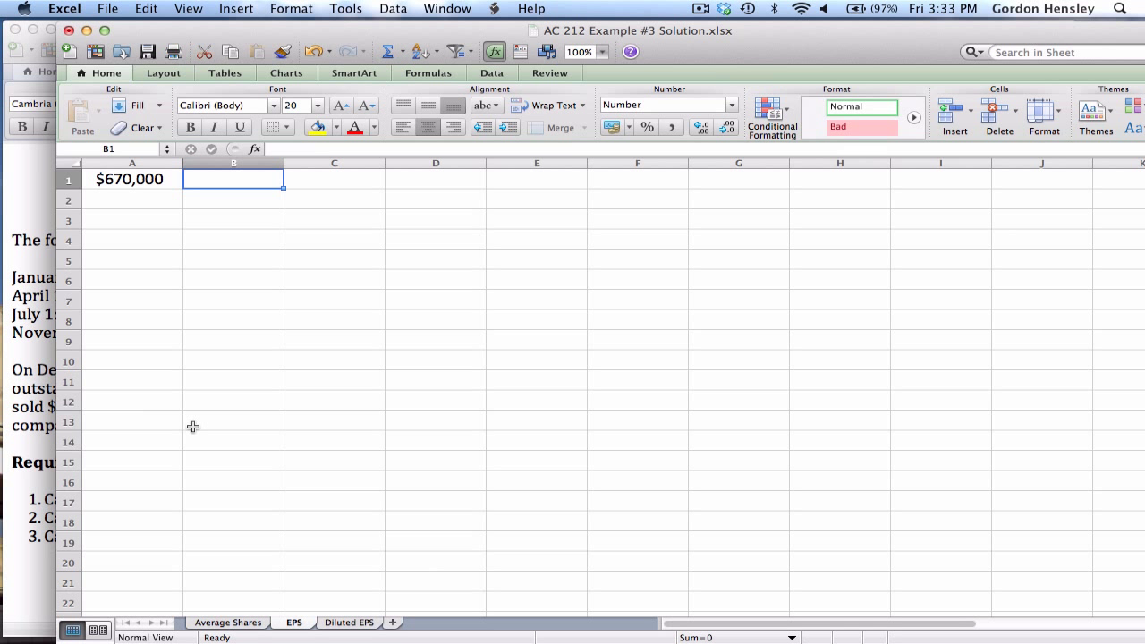
- Look up the weighted total on the Average Shares sheet and enter 60,833 in cell B1 of the EPS sheet
click(241, 624)
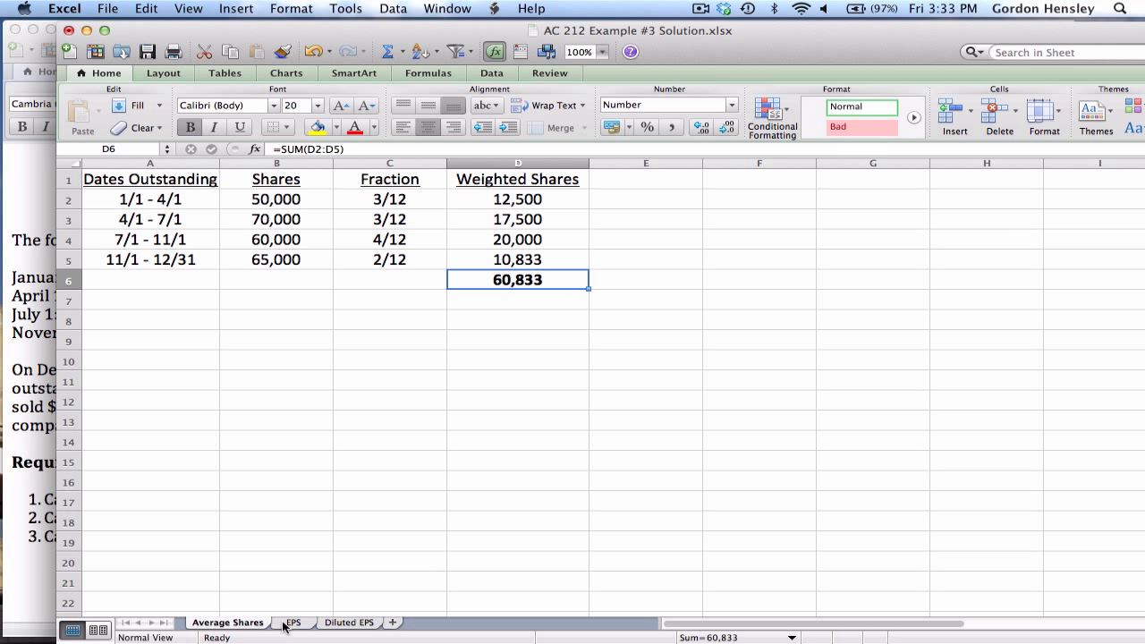
click(284, 623)
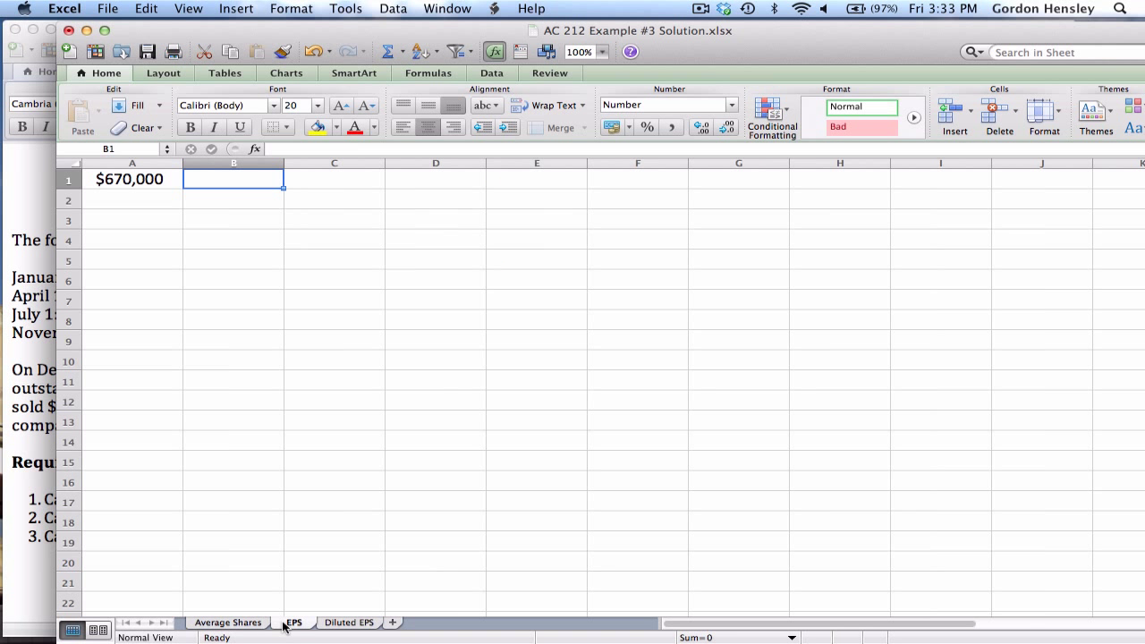
text(60,833)
key(Tab)
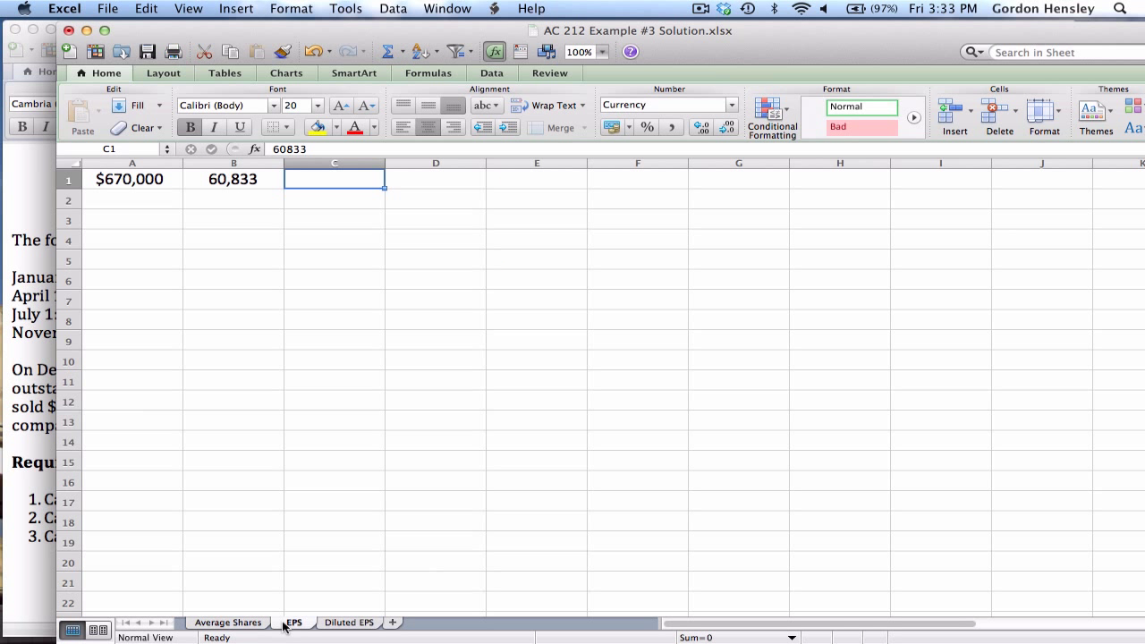
- Calculate the earnings per share in cell C1 with the formula =A1/B1
text(=)
key(Left)
key(Left)
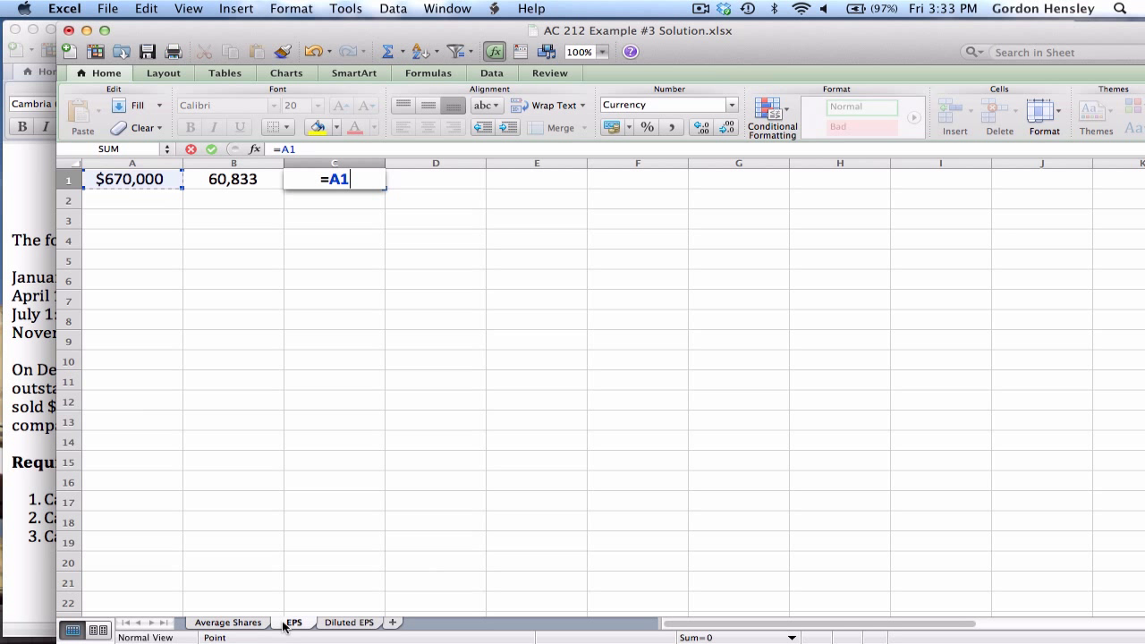
text(/)
key(Left)
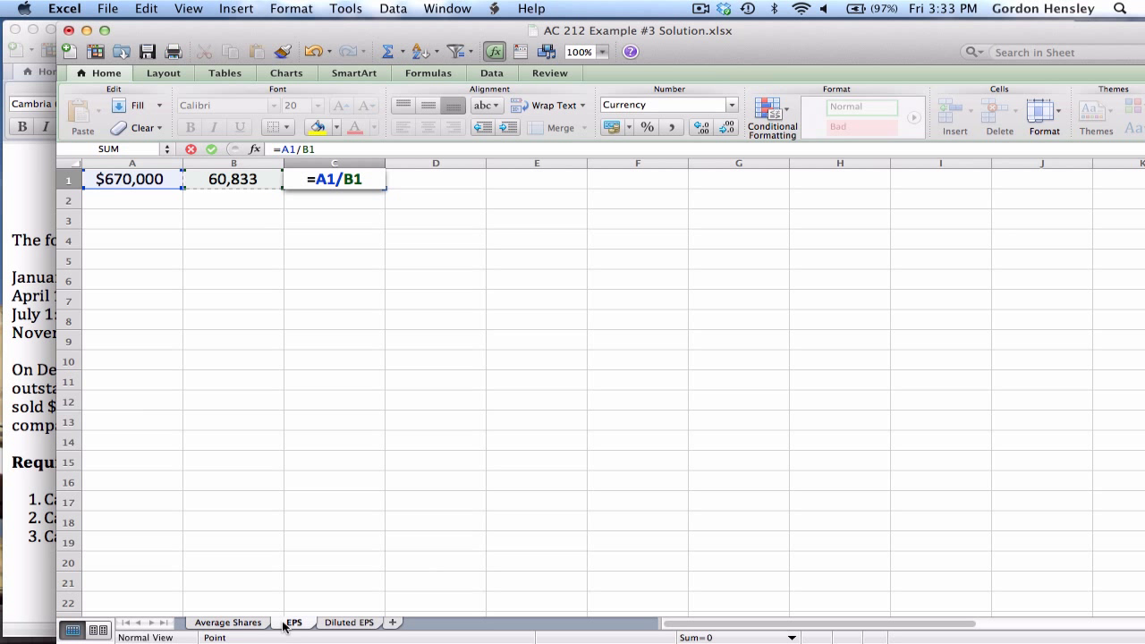
key(Return)
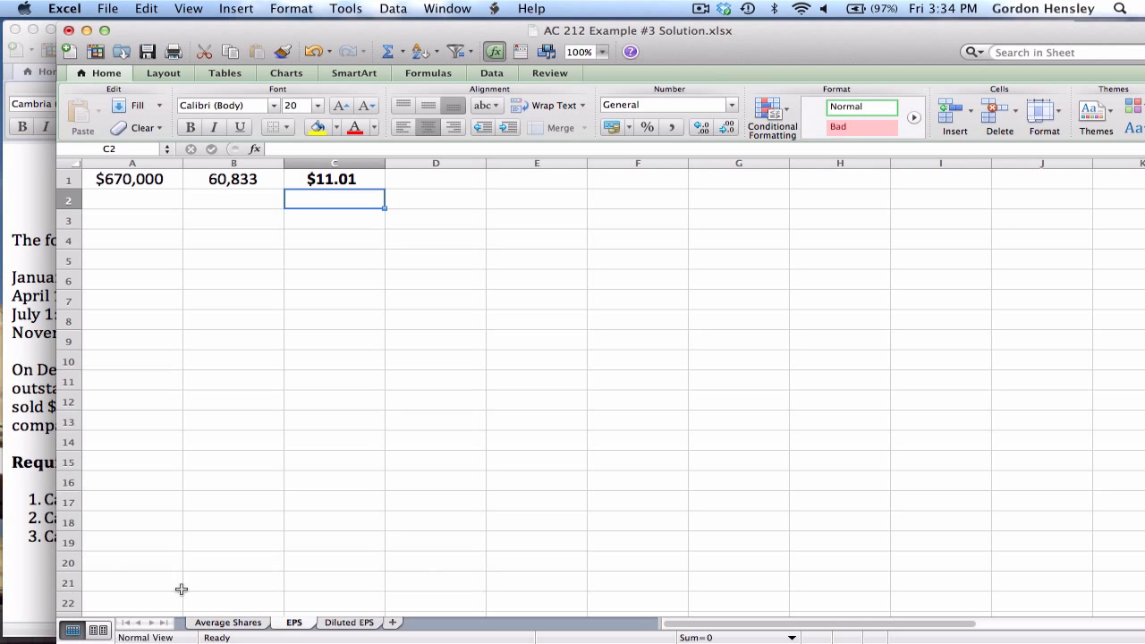
- Read the stock option and convertible bond details in the Word problem, then open the Diluted EPS sheet in Excel
click(7, 544)
click(361, 536)
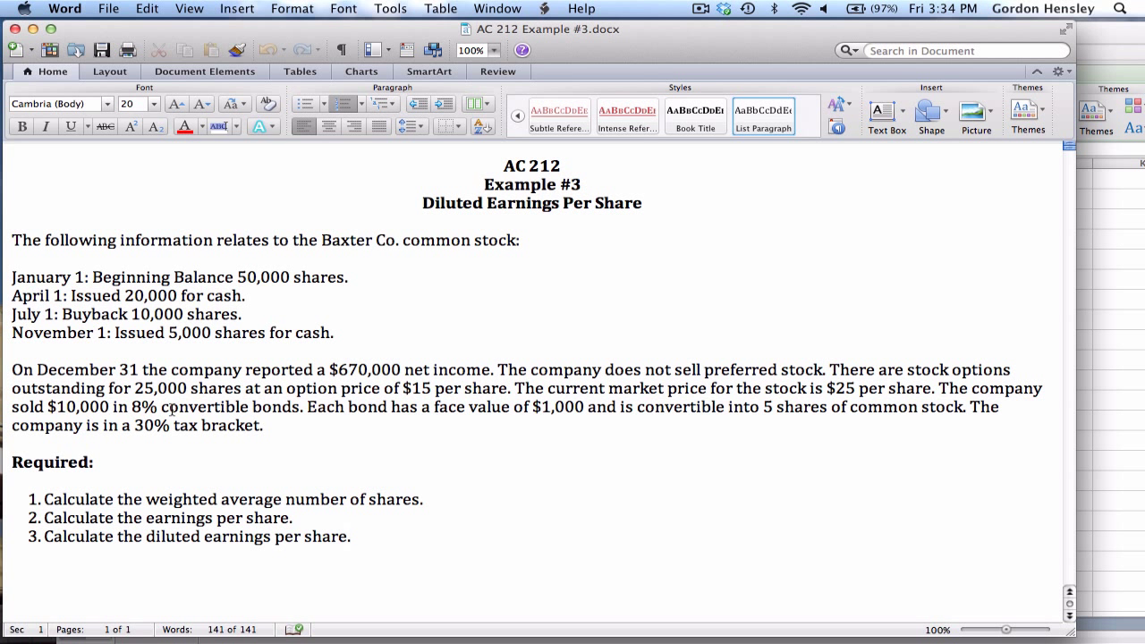
click(1103, 44)
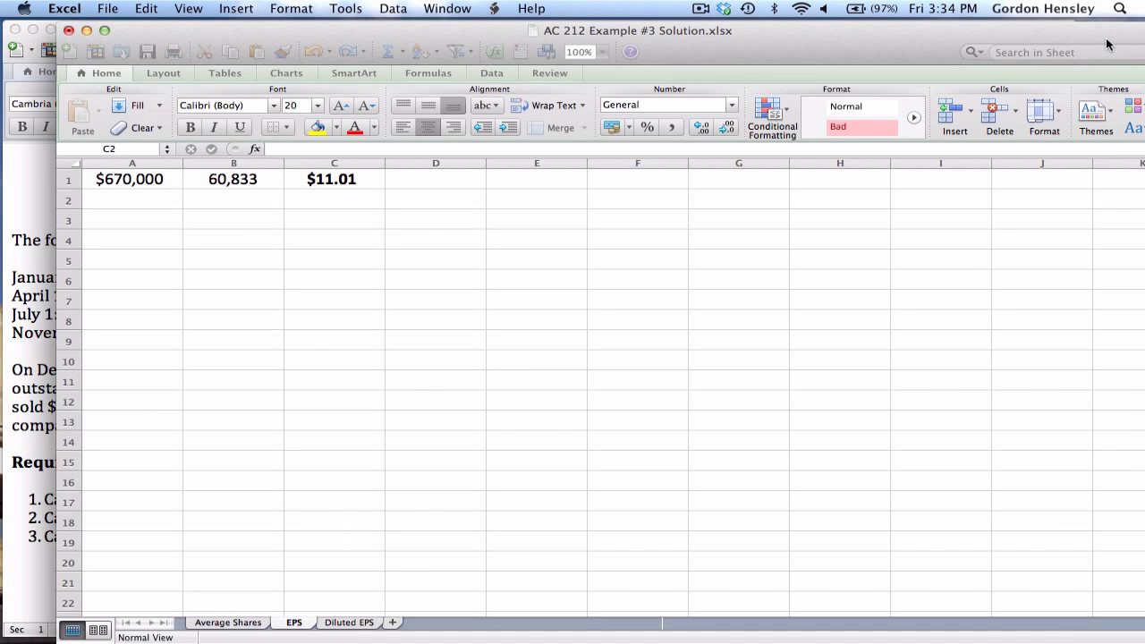
click(358, 623)
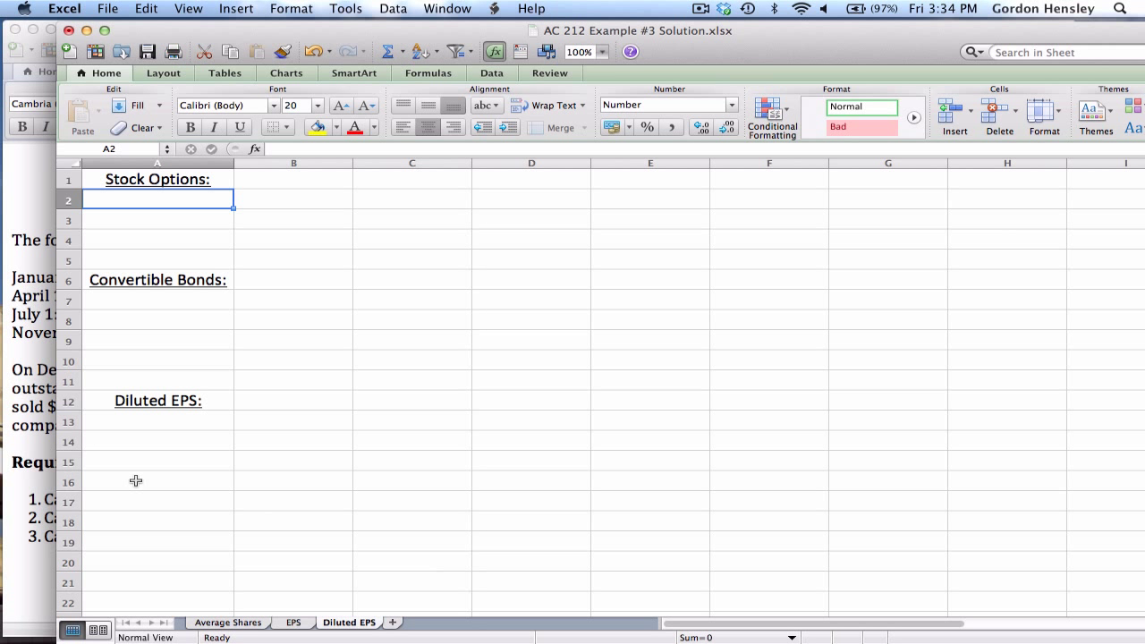
- Look over the Stock Options and Convertible Bonds sections of the Diluted EPS sheet
key(Up)
key(Down)
key(Down)
key(Down)
key(Down)
key(Down)
key(Down)
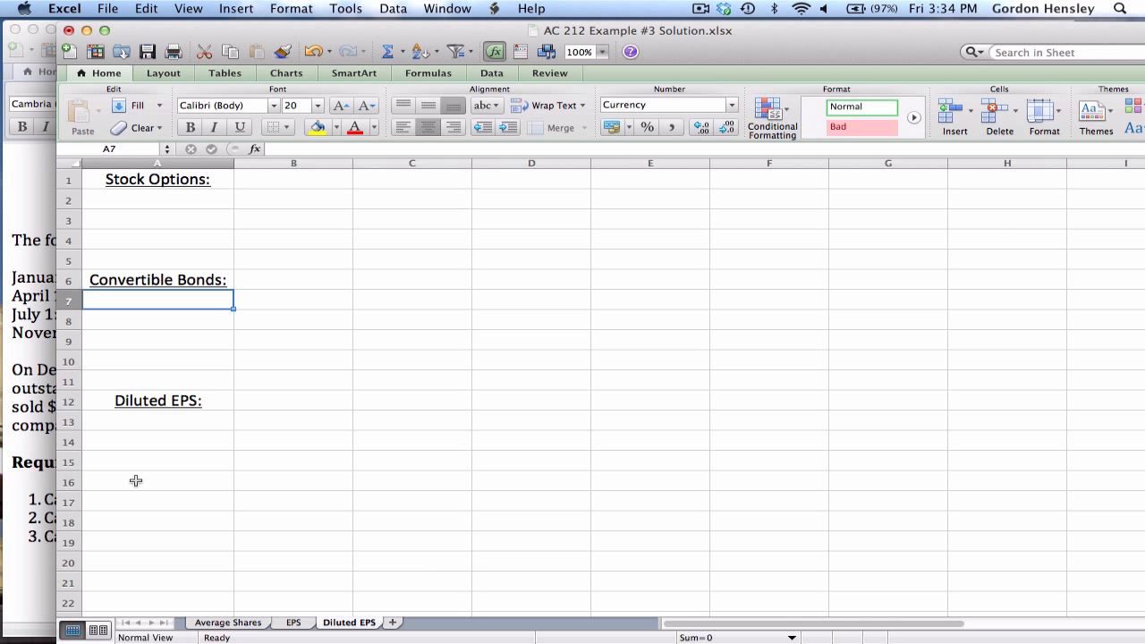
- Look over the Diluted EPS section in column A and go back to the first cell under Stock Options
key(Down)
key(Down)
key(Down)
key(Down)
key(Down)
key(Down)
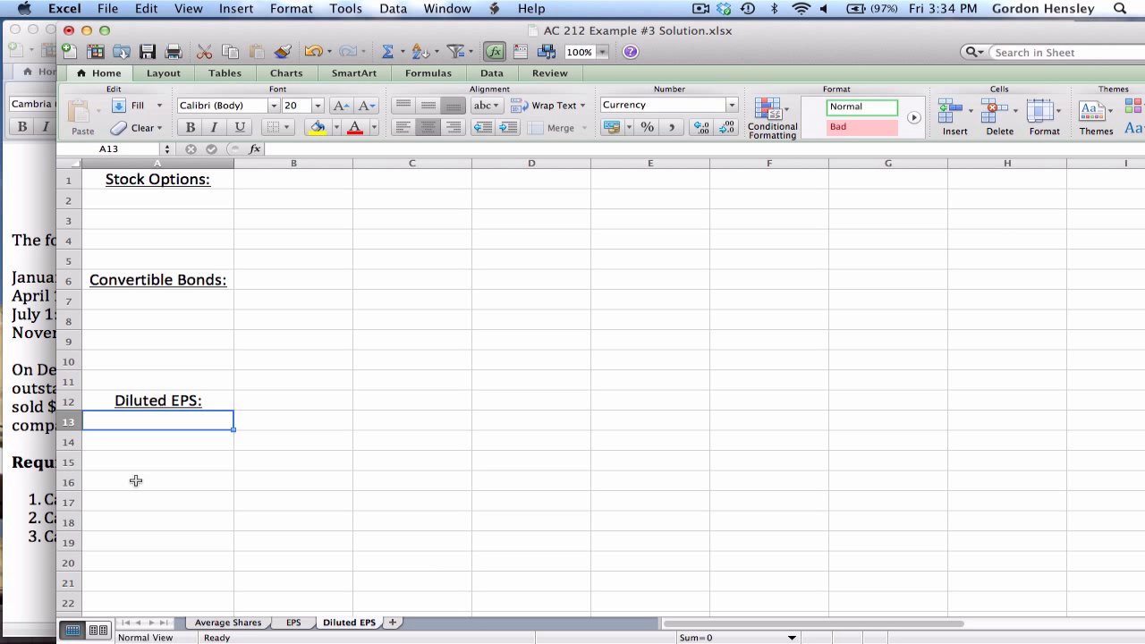
key(Up)
key(Up)
key(Up)
key(Up)
key(Up)
key(Up)
key(Up)
key(Up)
key(Up)
key(Up)
key(Up)
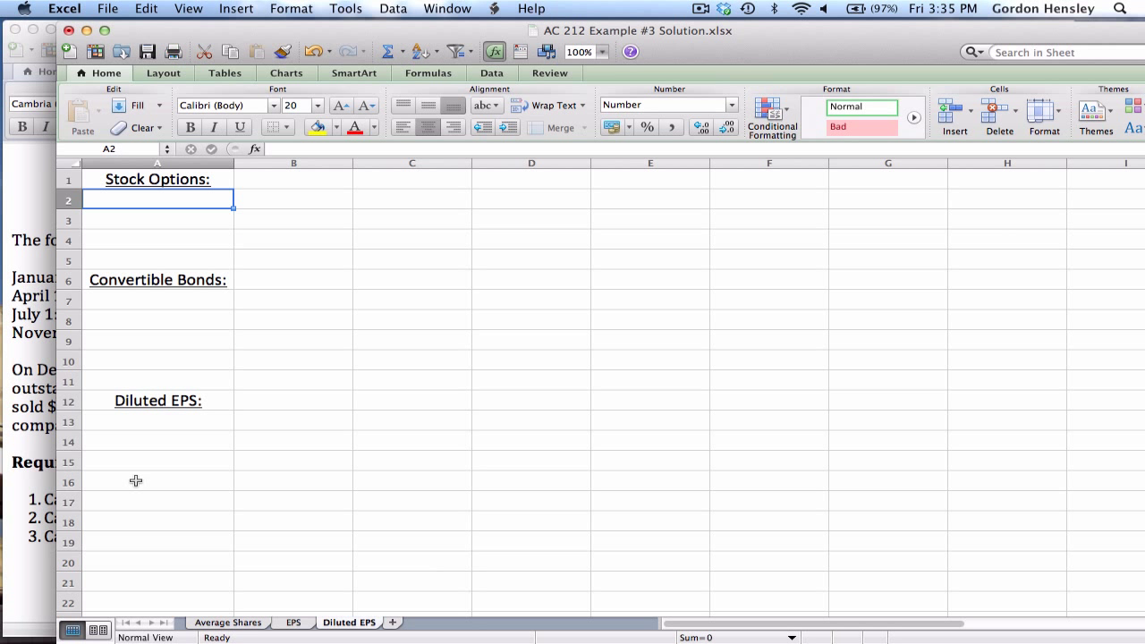
- Check the stock option details in the Word problem, then enter 25,000 shares in A2 and the $15 option price in B2 in Excel
click(40, 445)
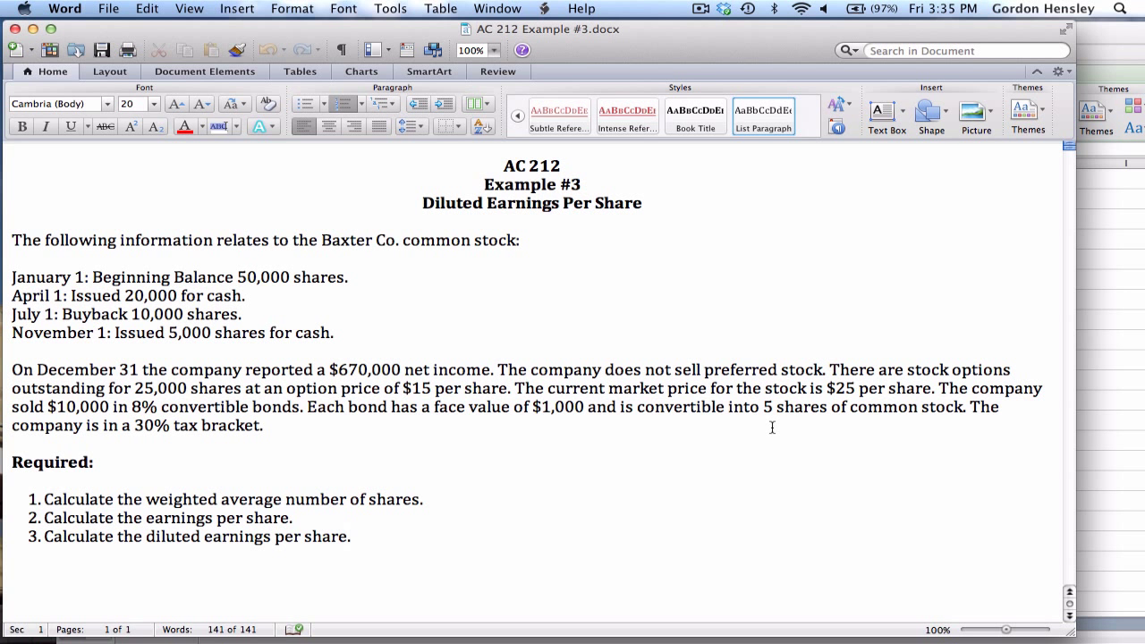
click(1100, 36)
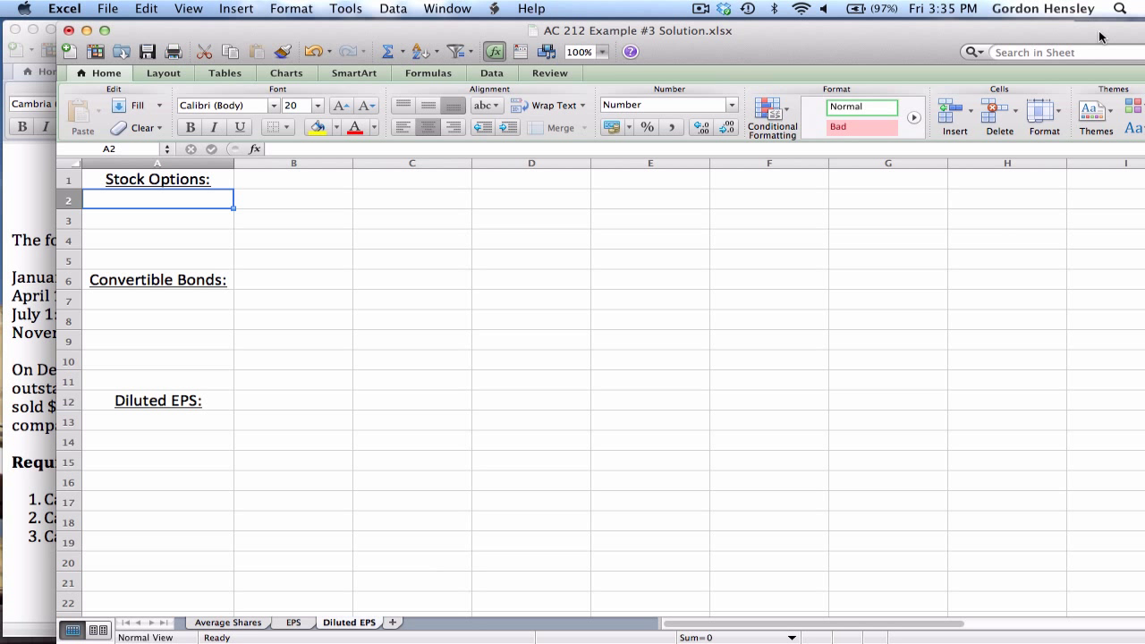
text(25000)
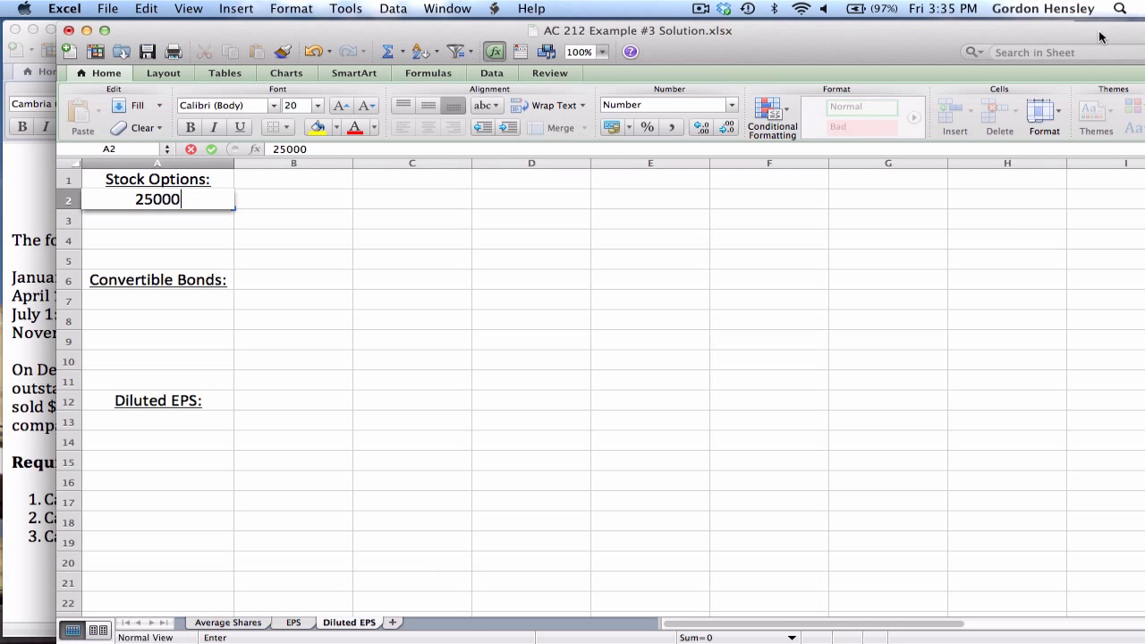
key(Tab)
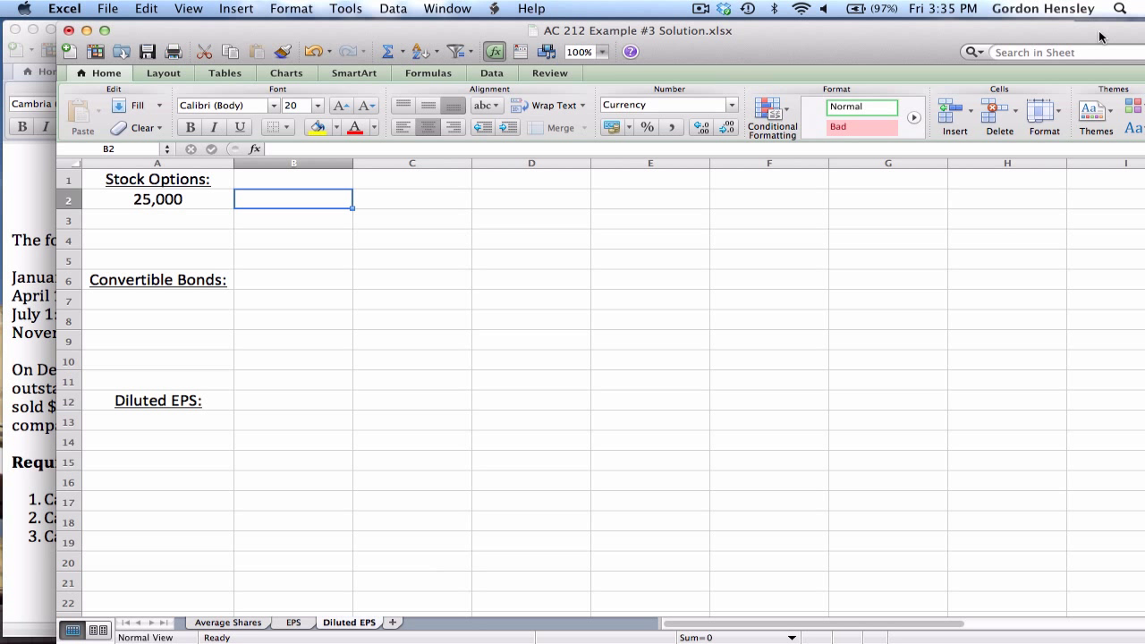
text(15)
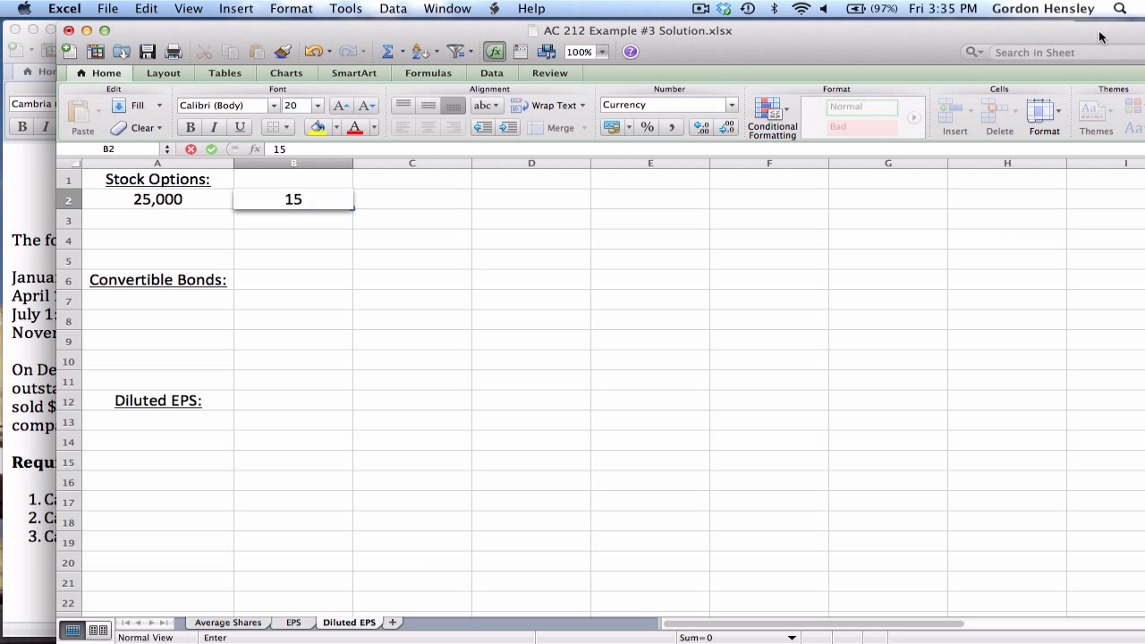
key(Tab)
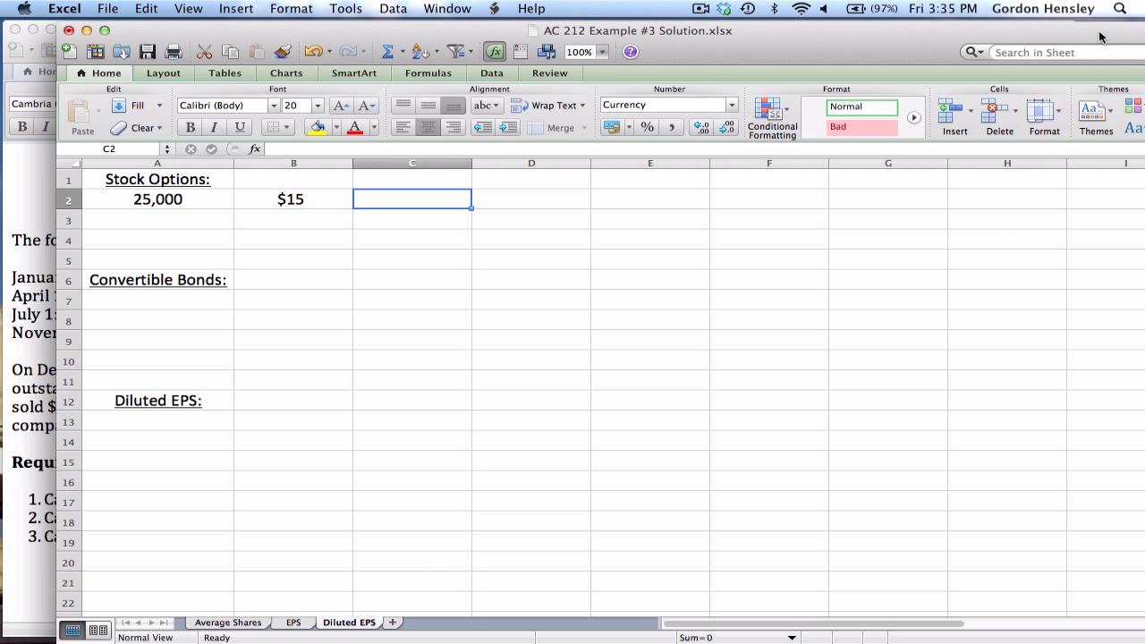
- Calculate the stock option proceeds in cell C2 with the formula =A2*B2
text(=)
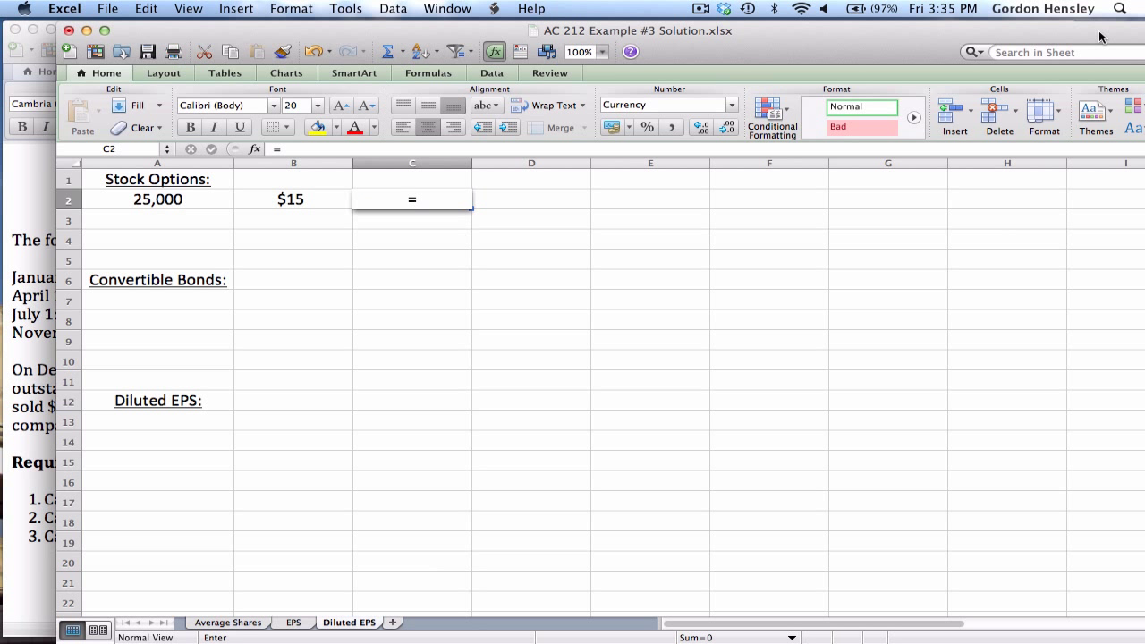
key(Left)
key(Left)
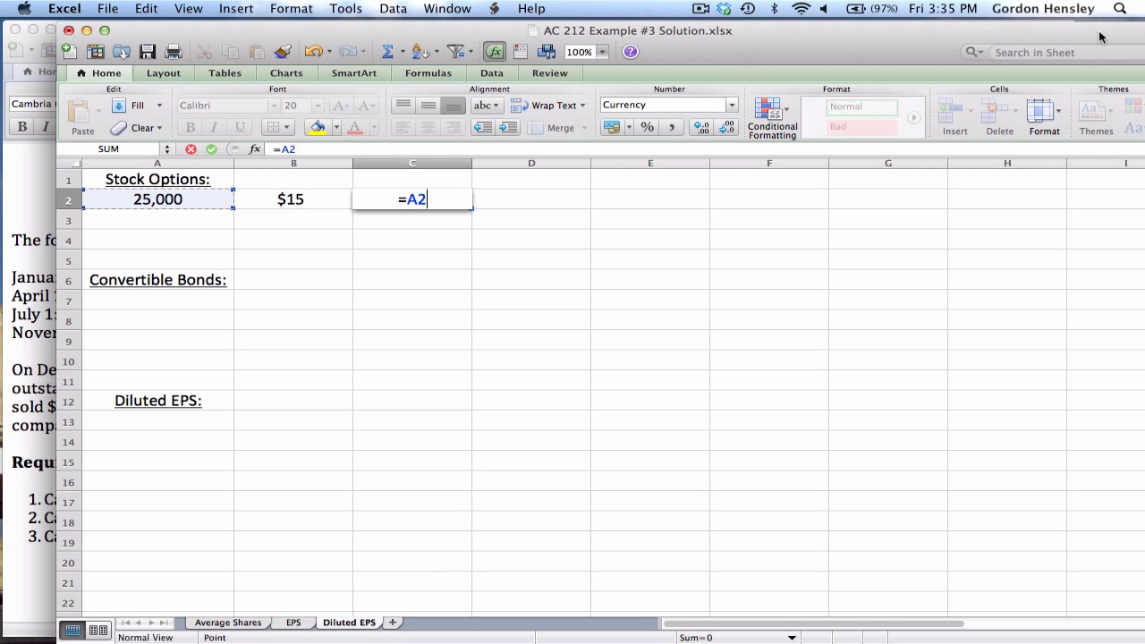
text(*)
key(Right)
key(Return)
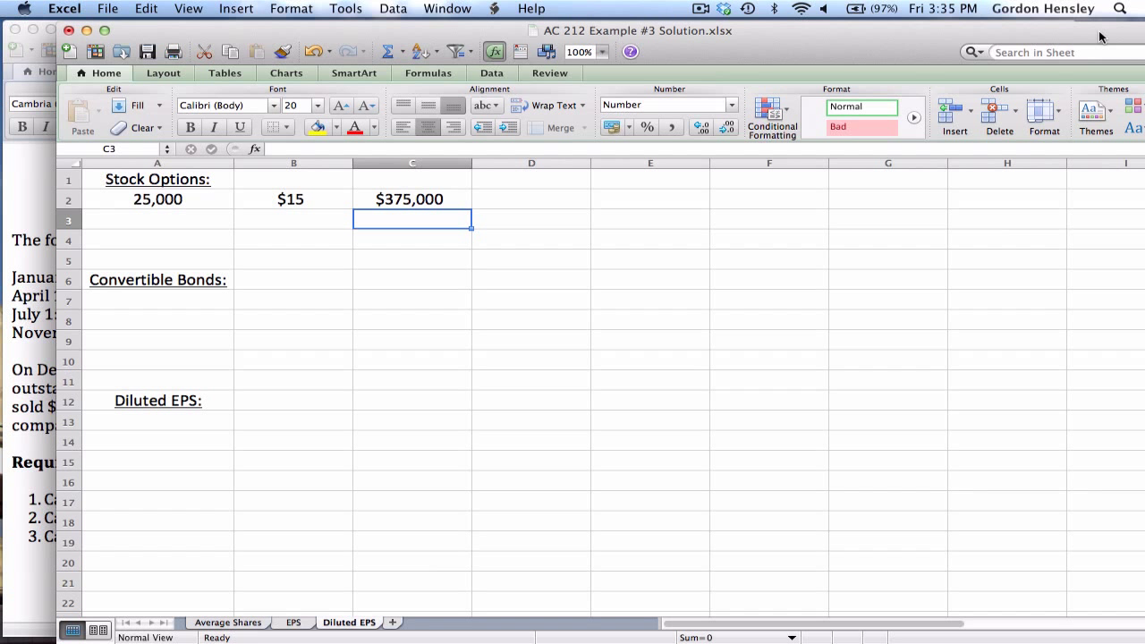
- Enter the $375,000 option proceeds in cell A3 and the $25 market price in cell B3
key(Left)
key(Left)
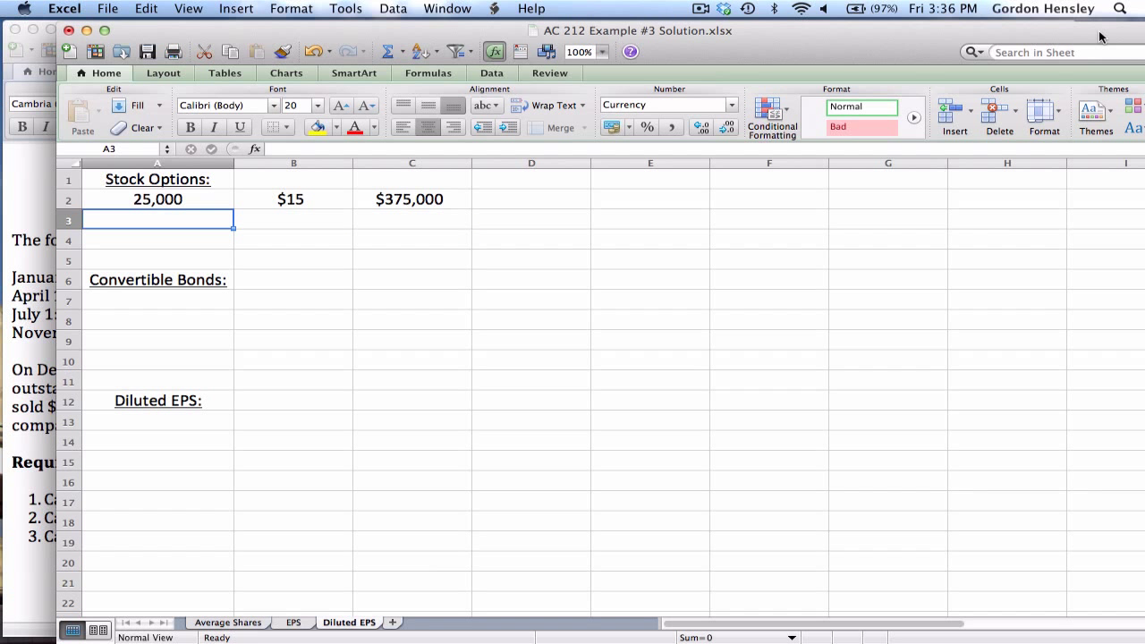
text(37)
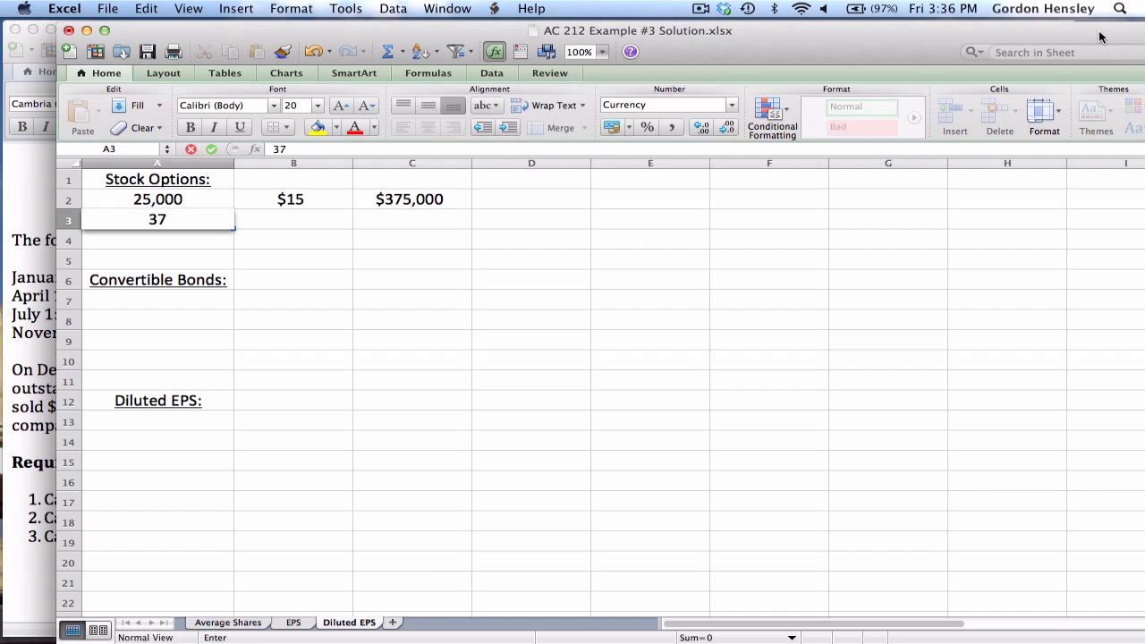
text(5000)
key(Tab)
text(25)
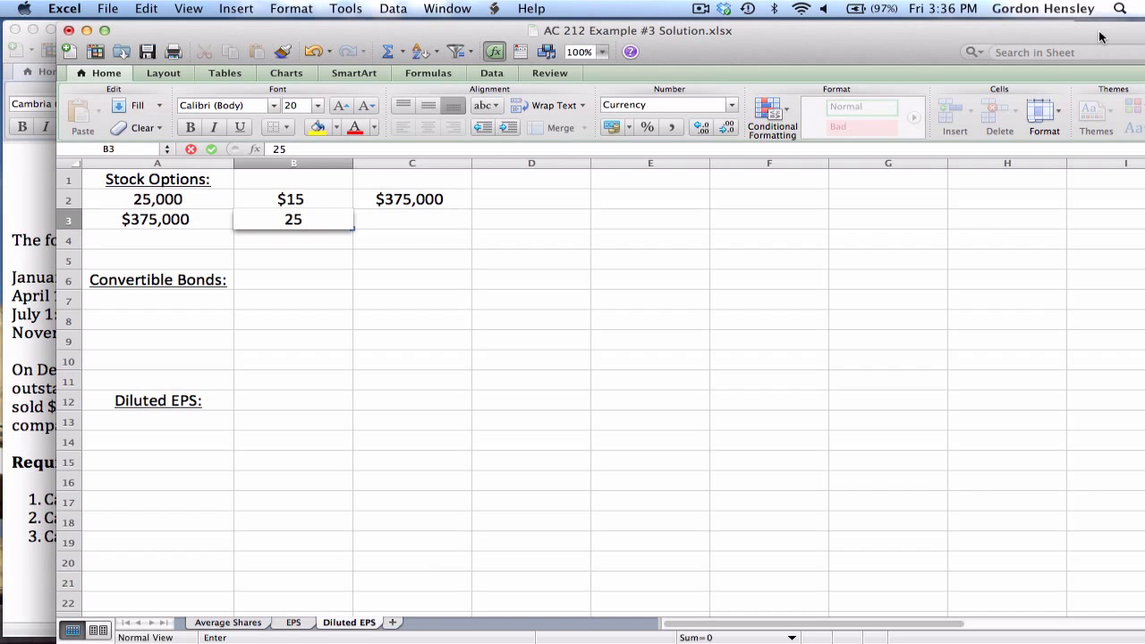
key(Tab)
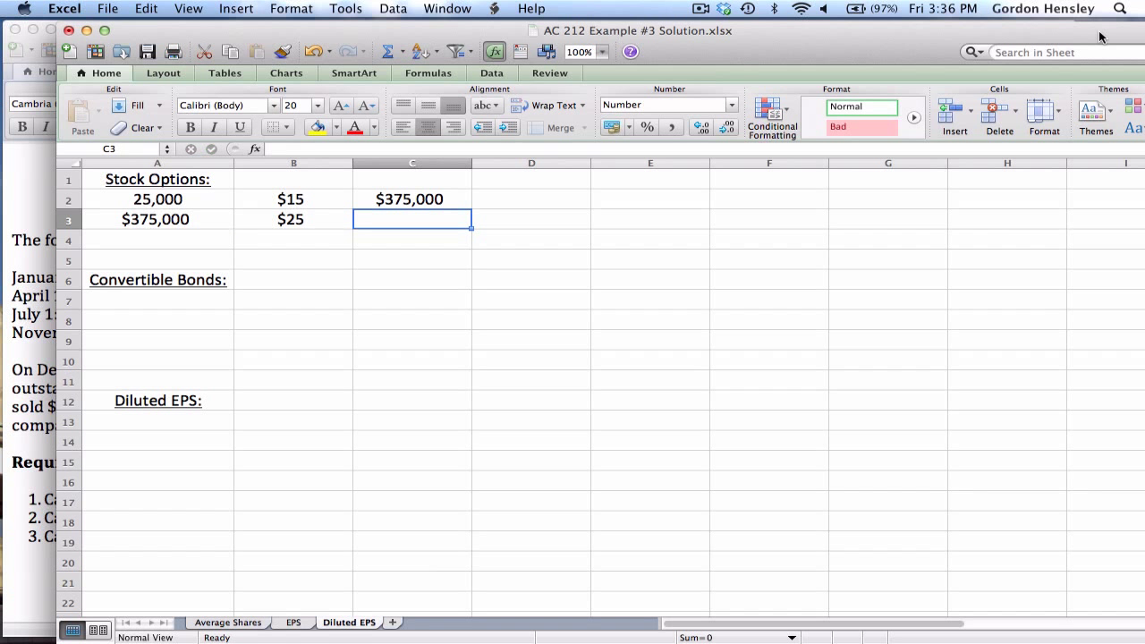
- Calculate the shares that the option proceeds can buy back in cell C3 with the formula =A3/B3
text(=)
key(Left)
key(Left)
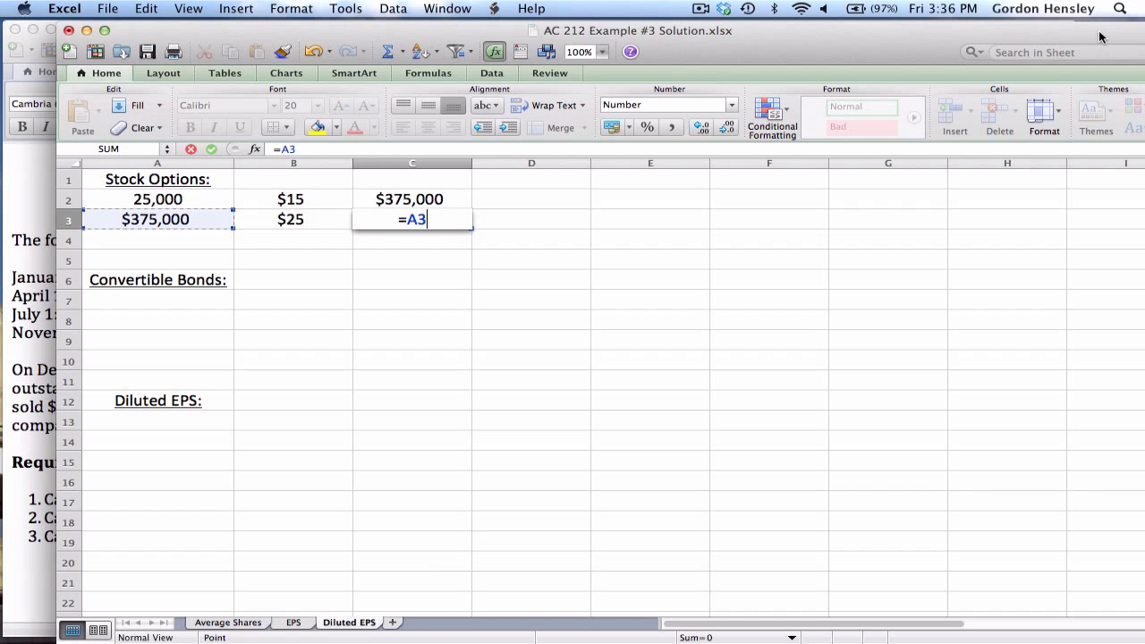
text(/)
key(Left)
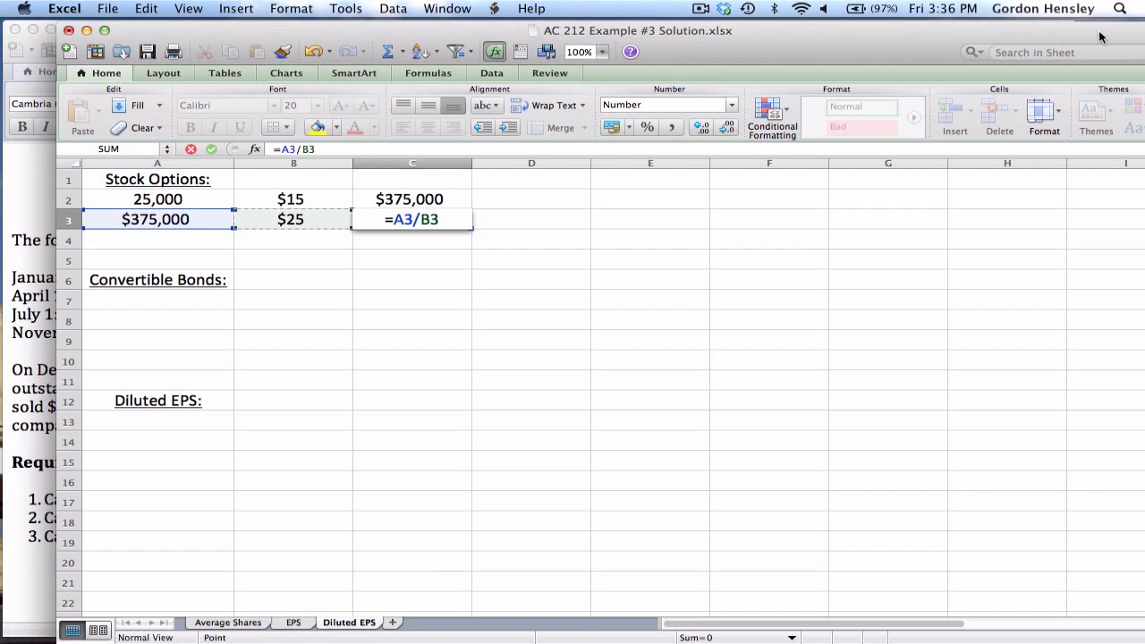
key(Return)
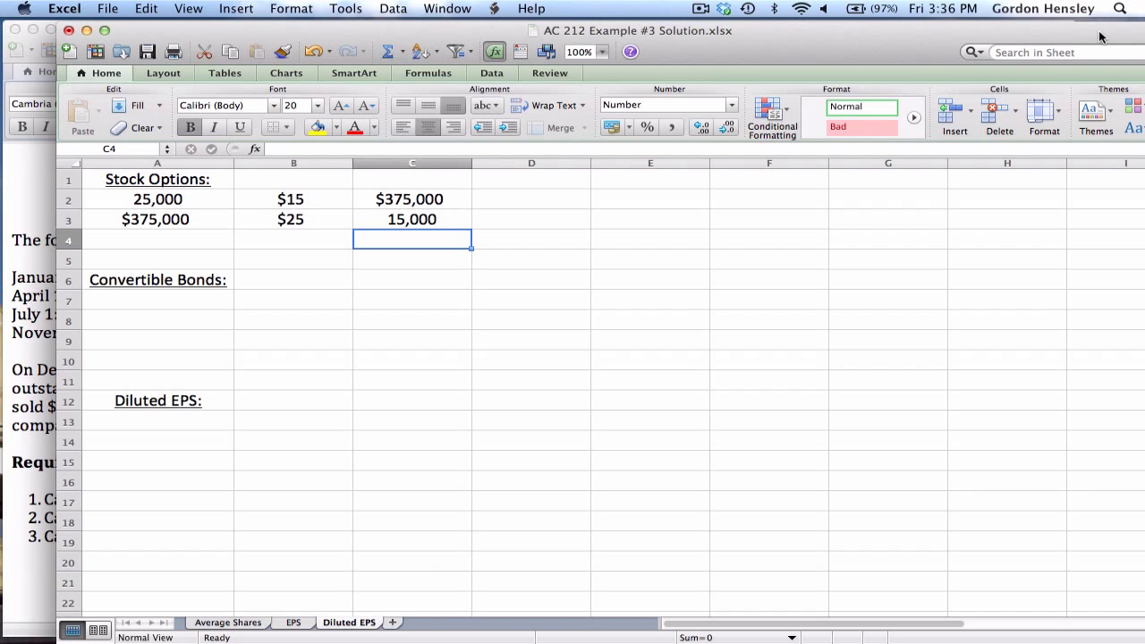
- Enter 25,000 option shares in cell A4 and 15,000 repurchased shares in cell B4
key(Left)
key(Left)
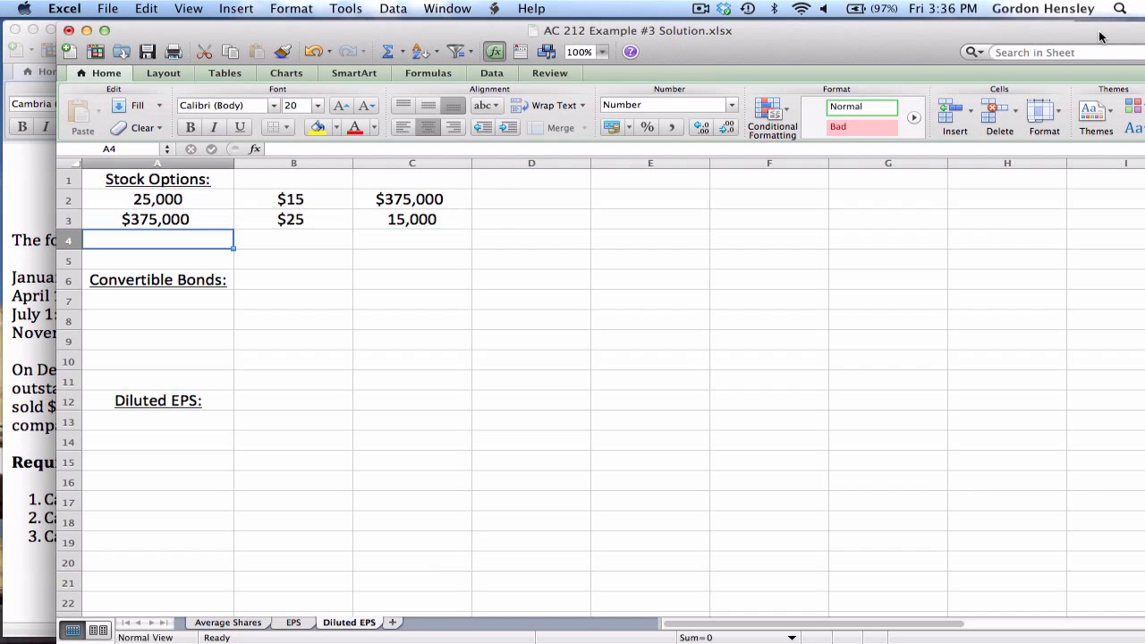
text(25,000)
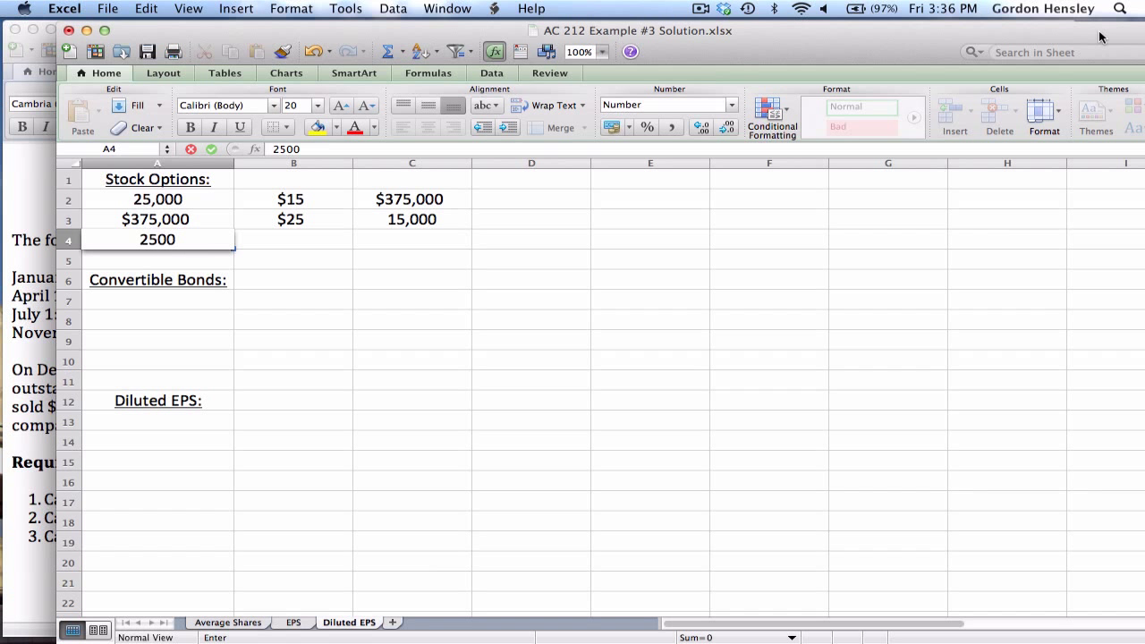
key(Tab)
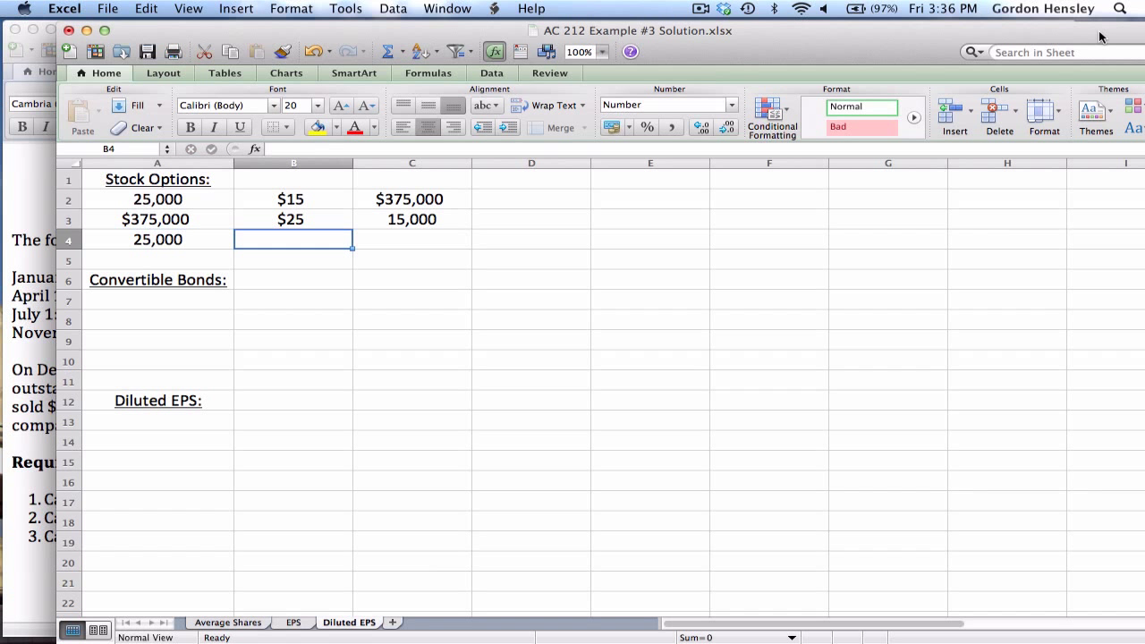
text(15000)
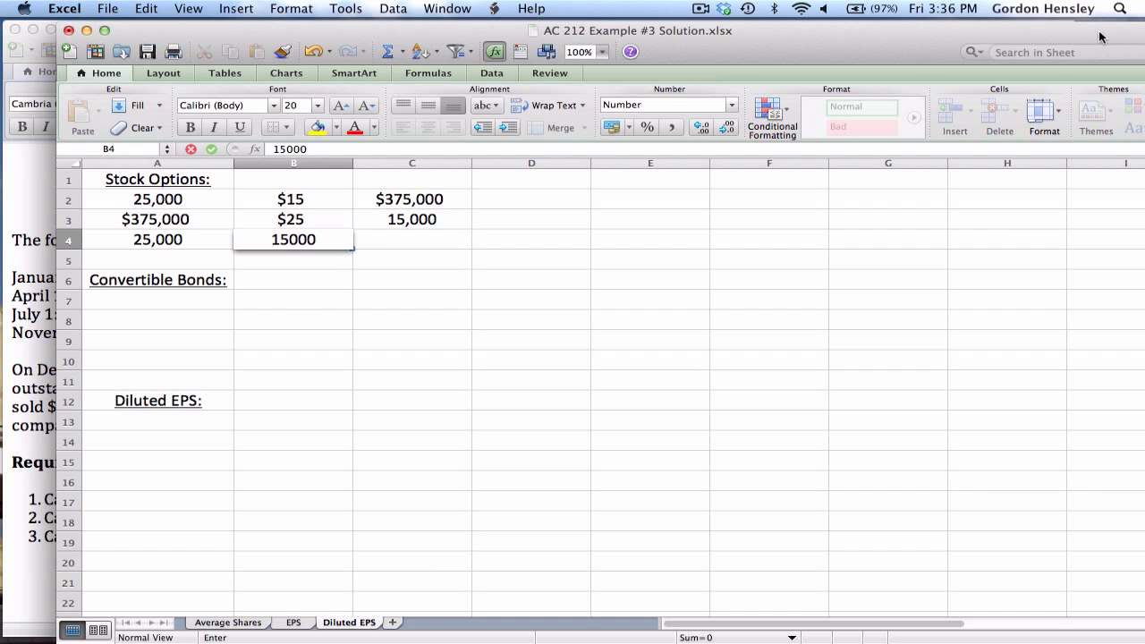
key(Tab)
- Calculate the additional shares from the stock options in cell C4 with the formula =A4-B4
text(=)
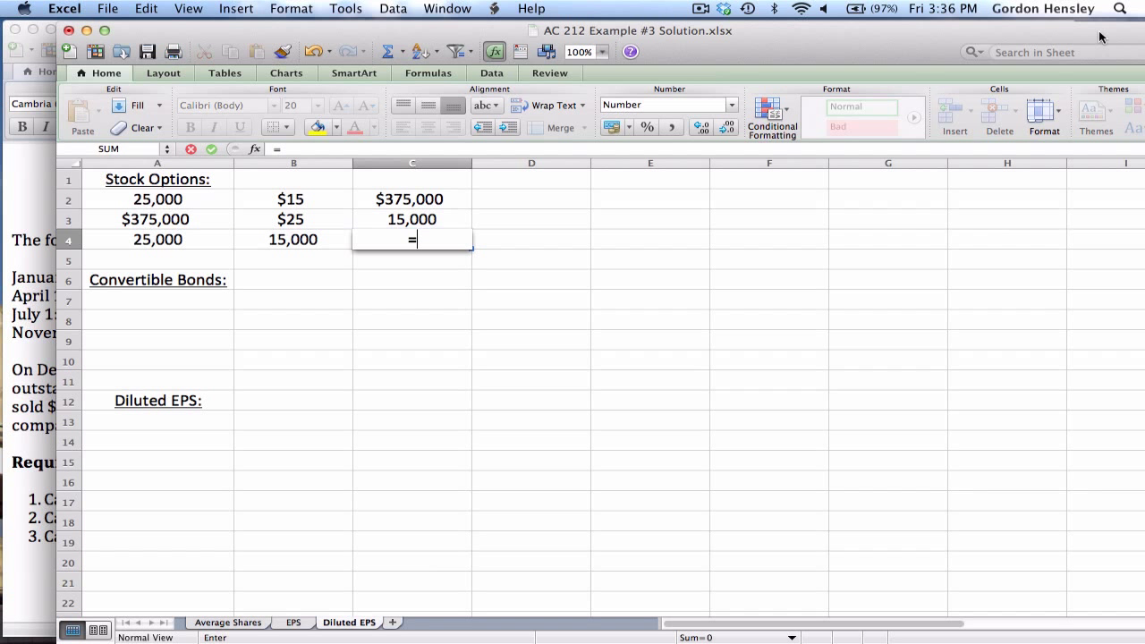
key(Left)
key(Left)
text(-)
key(Left)
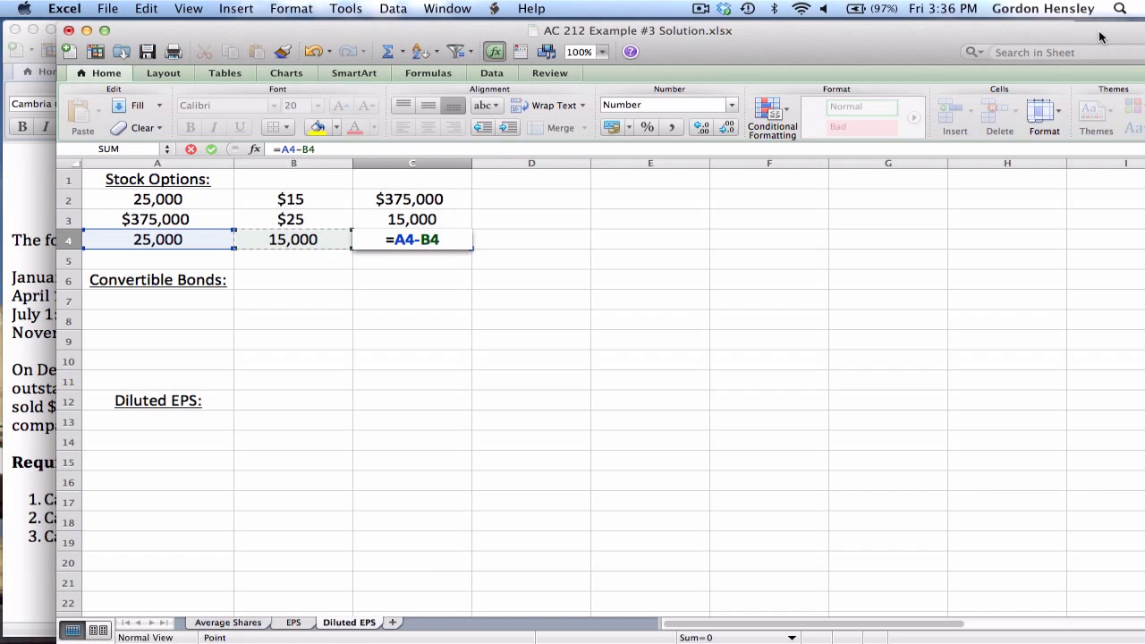
key(Return)
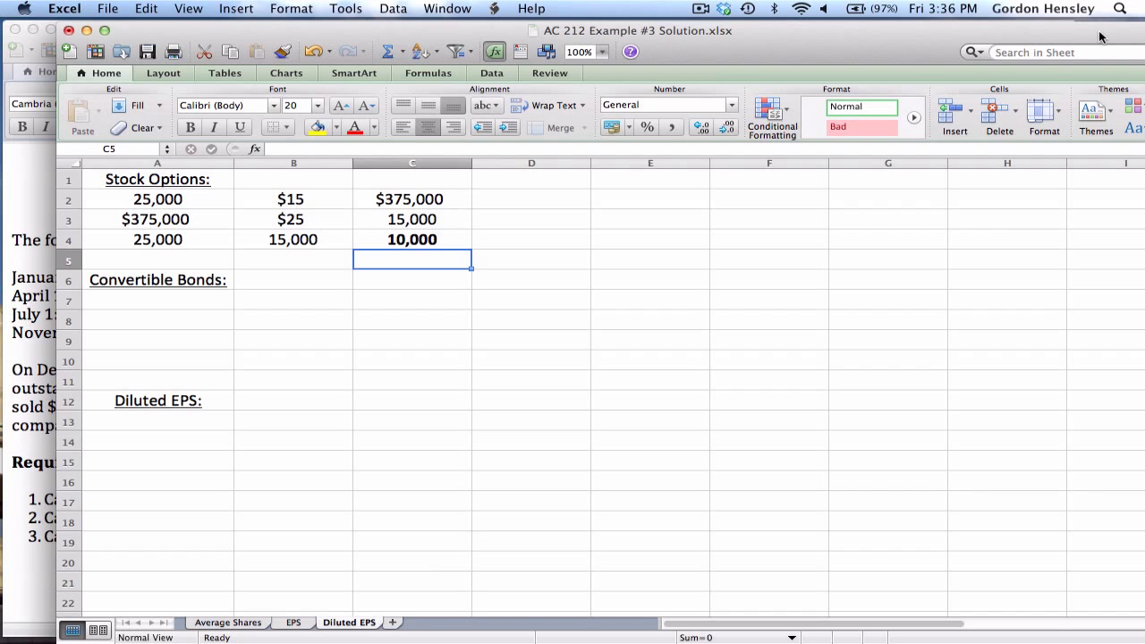
key(Up)
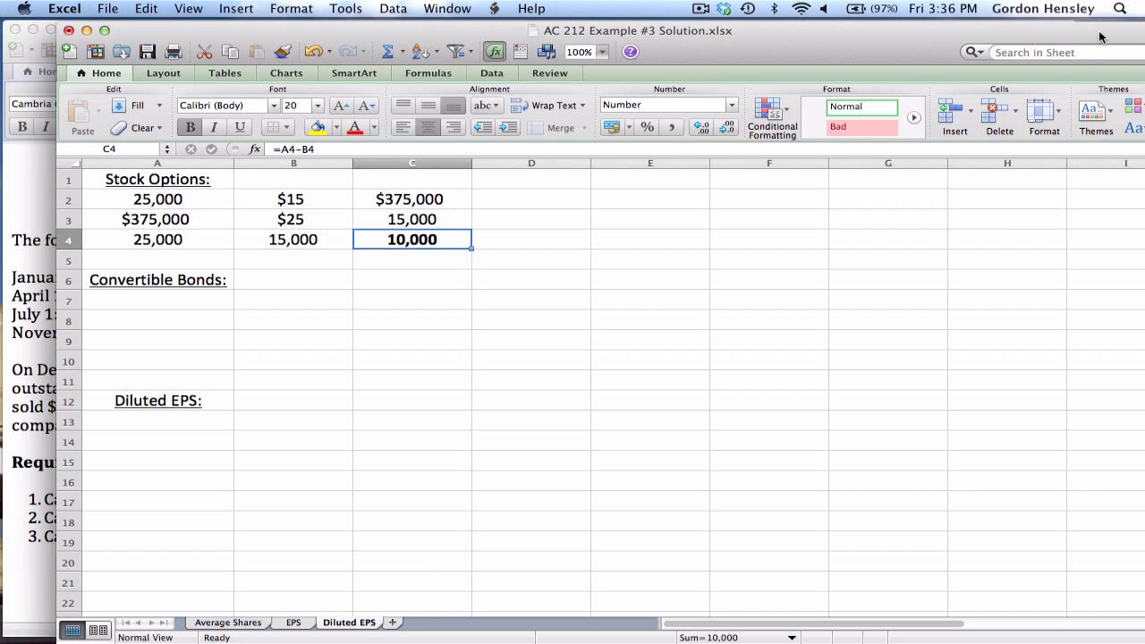
- Check the convertible bond details in the Word problem, then enter $10,000 in A7 and the 0.08 interest rate in B7 in Excel
key(Down)
key(Down)
key(Down)
key(Left)
key(Left)
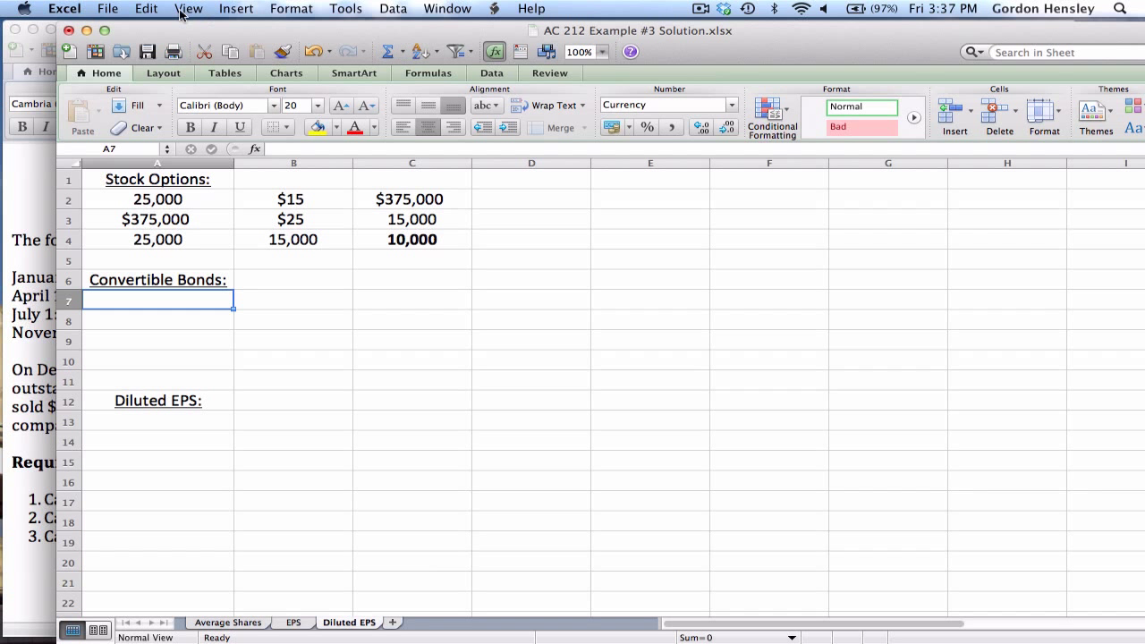
click(23, 349)
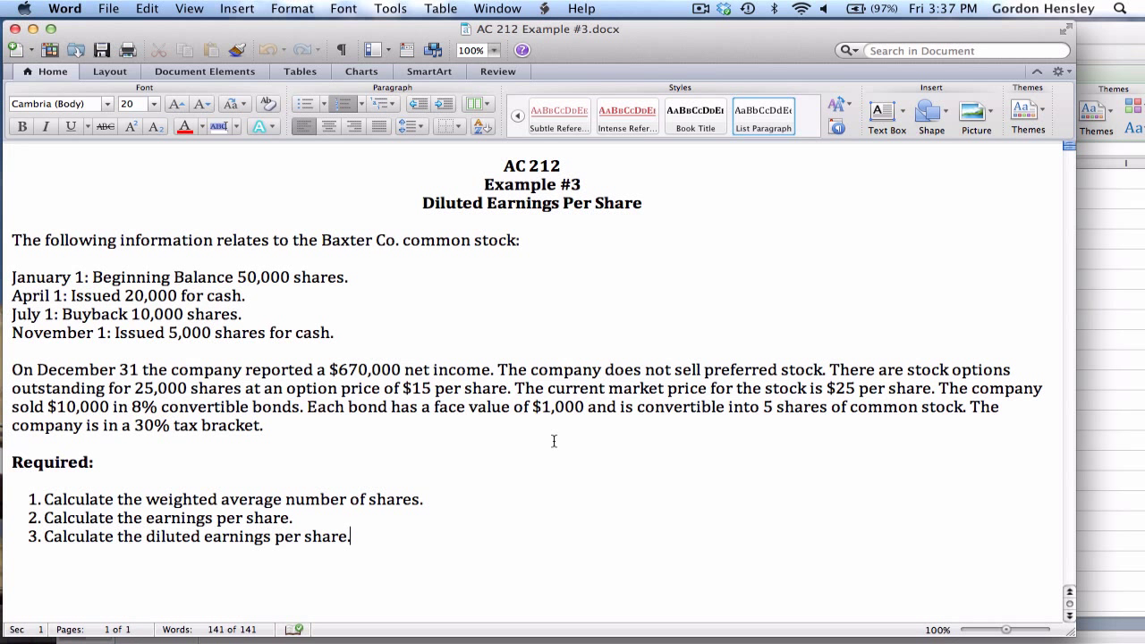
click(1101, 45)
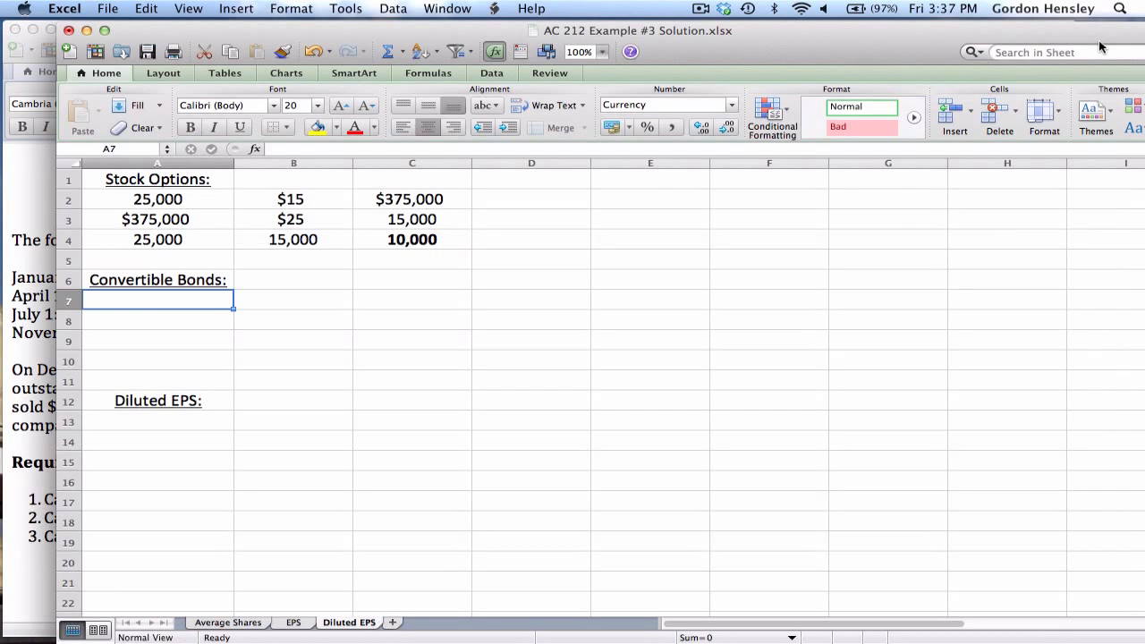
text(10000)
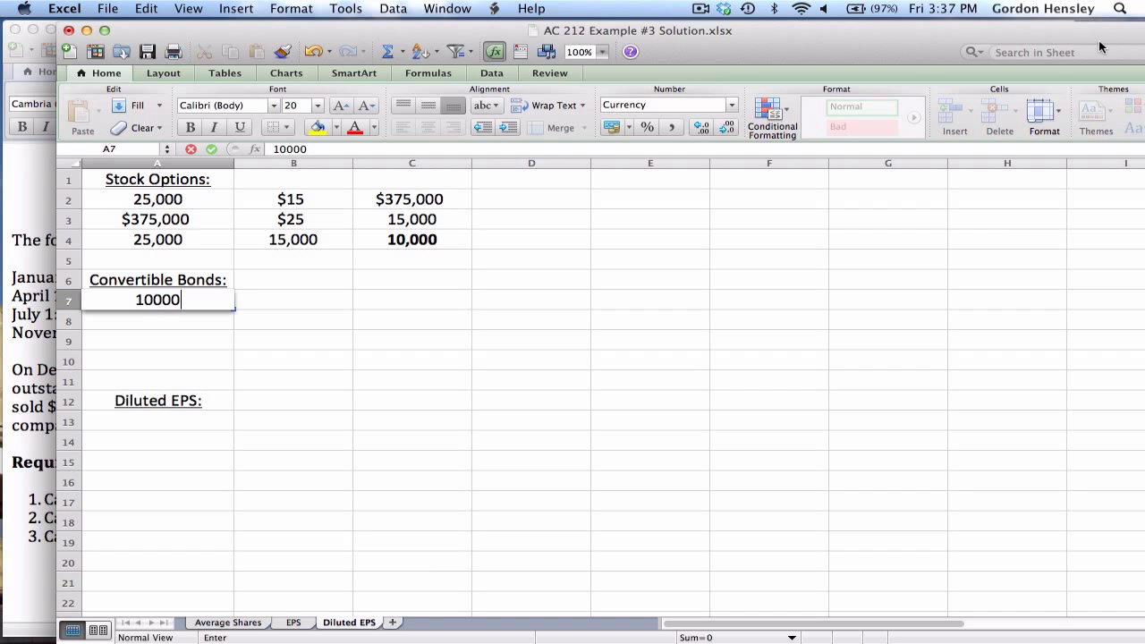
key(Tab)
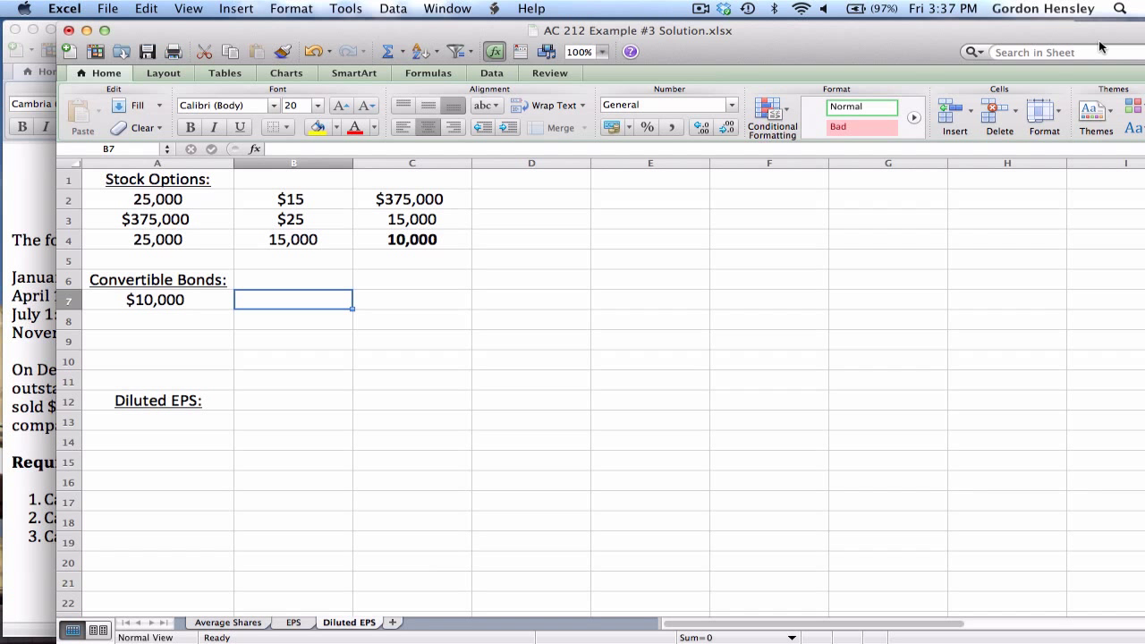
text(.08)
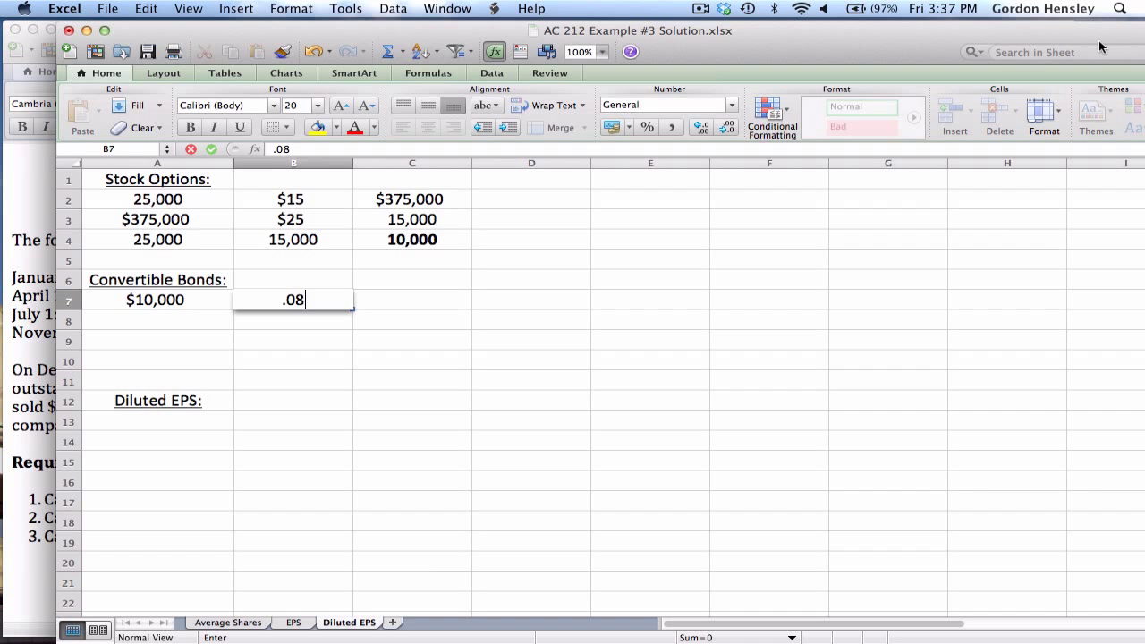
key(Tab)
- Calculate the annual interest on the convertible bonds in cell C7 with the formula =A7*B7
text(=)
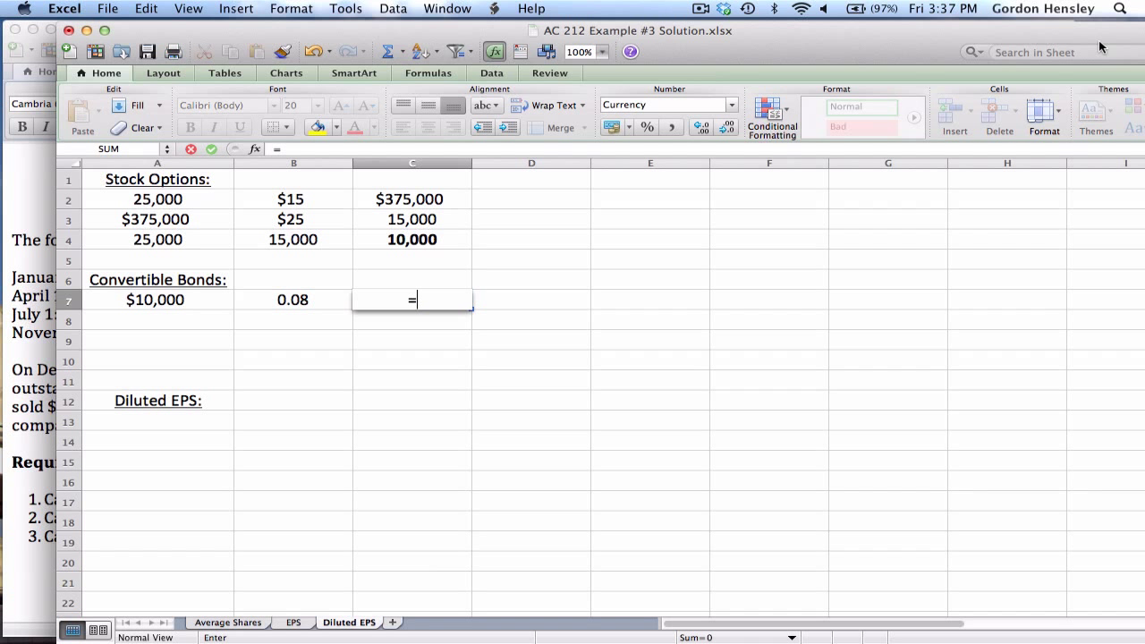
key(Left)
key(Left)
text(*)
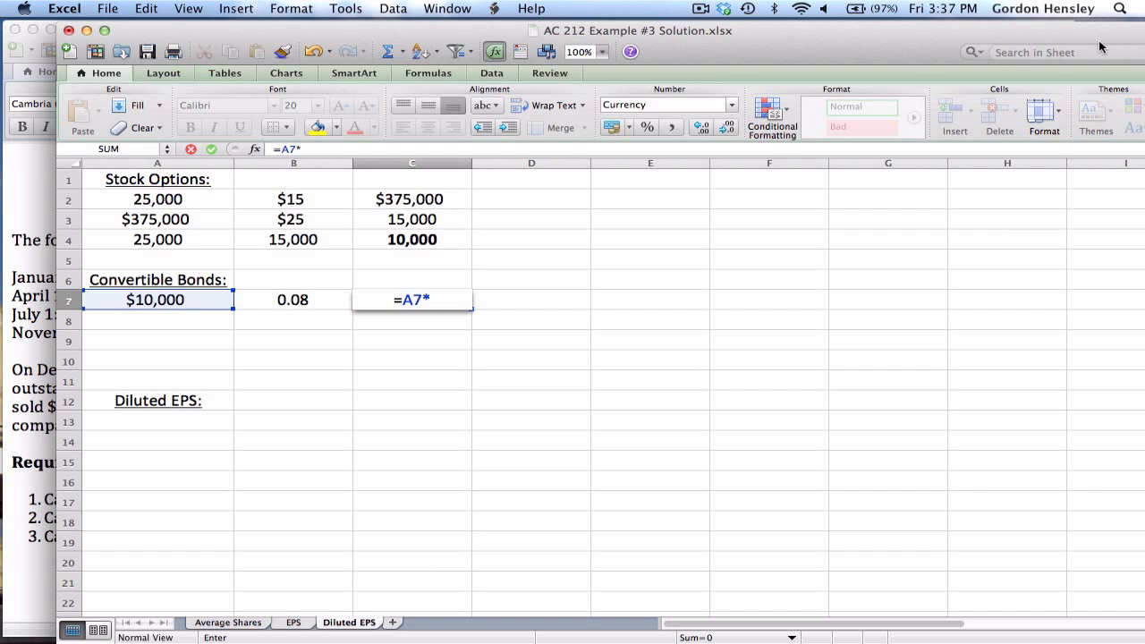
key(Left)
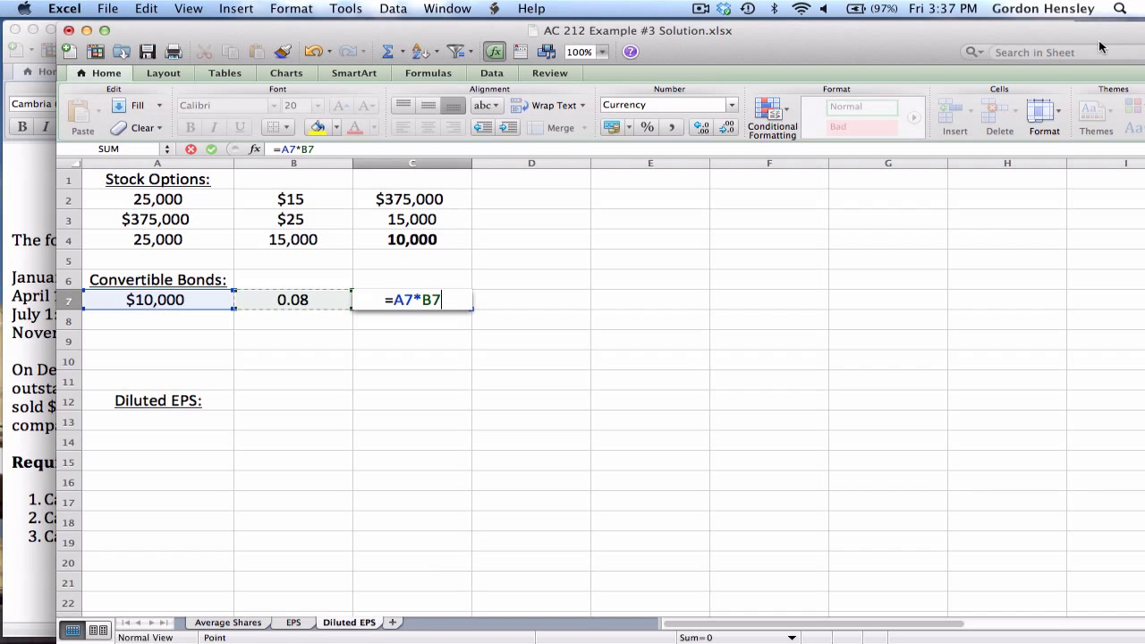
key(Return)
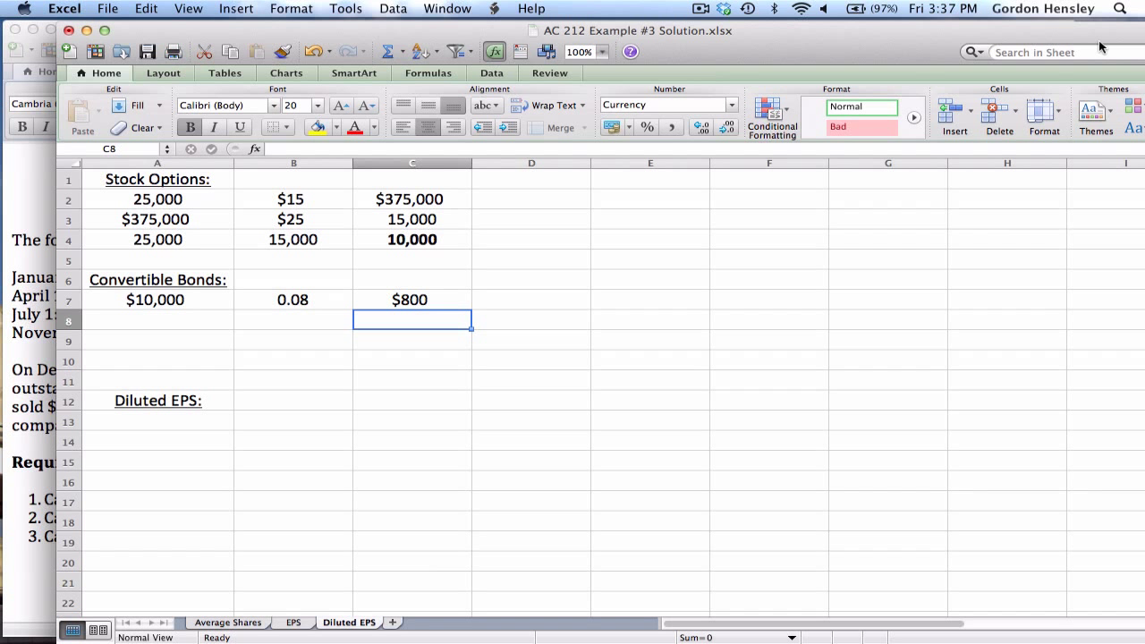
key(Up)
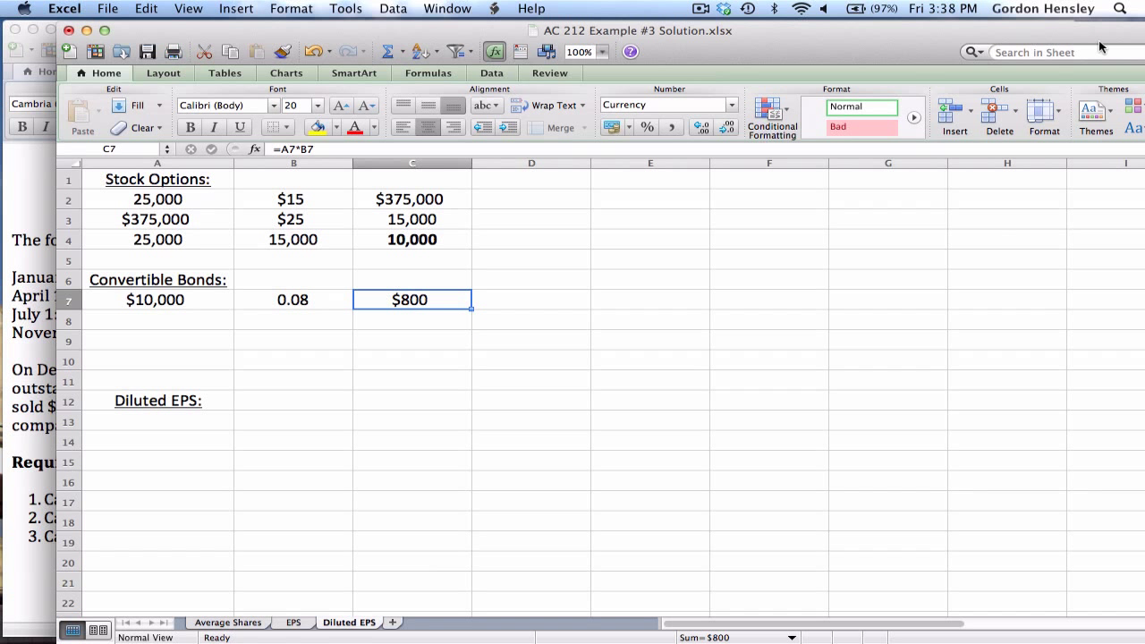
- Check the company's tax bracket in the Word problem, then enter $800 interest in A8 and the 0.7 after-tax factor in B8 in Excel
key(Down)
key(Left)
key(Left)
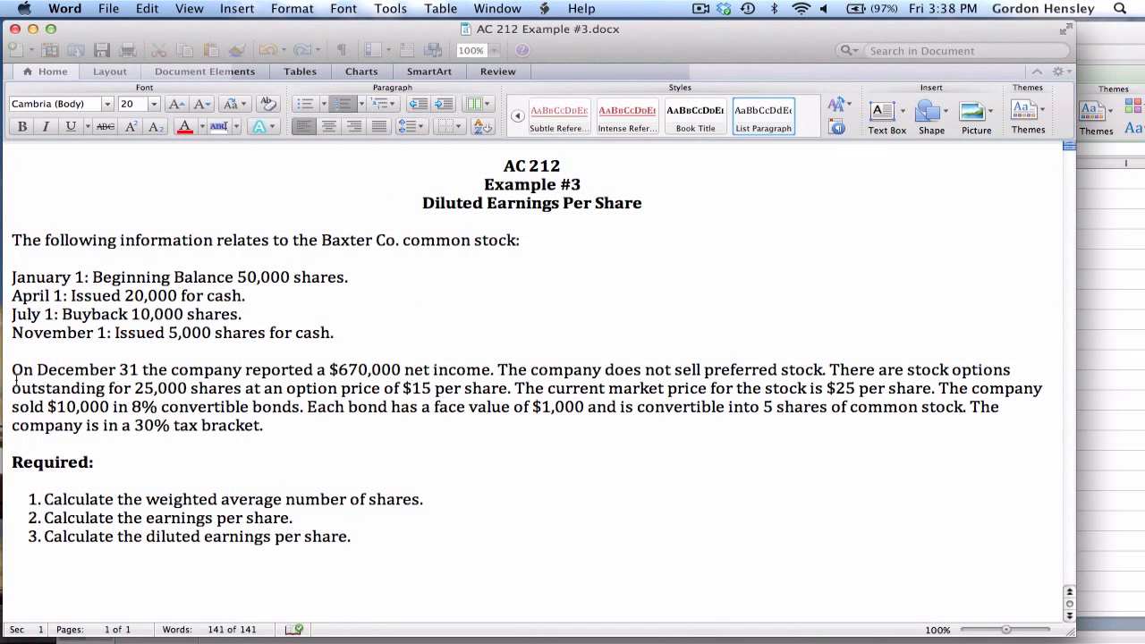
click(19, 386)
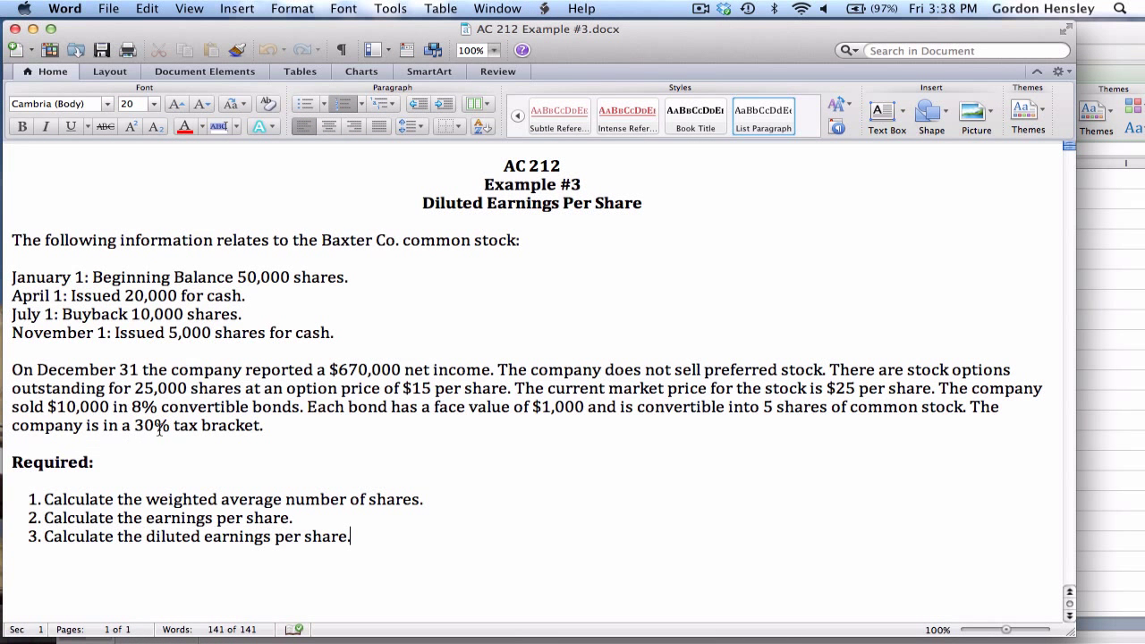
click(1129, 42)
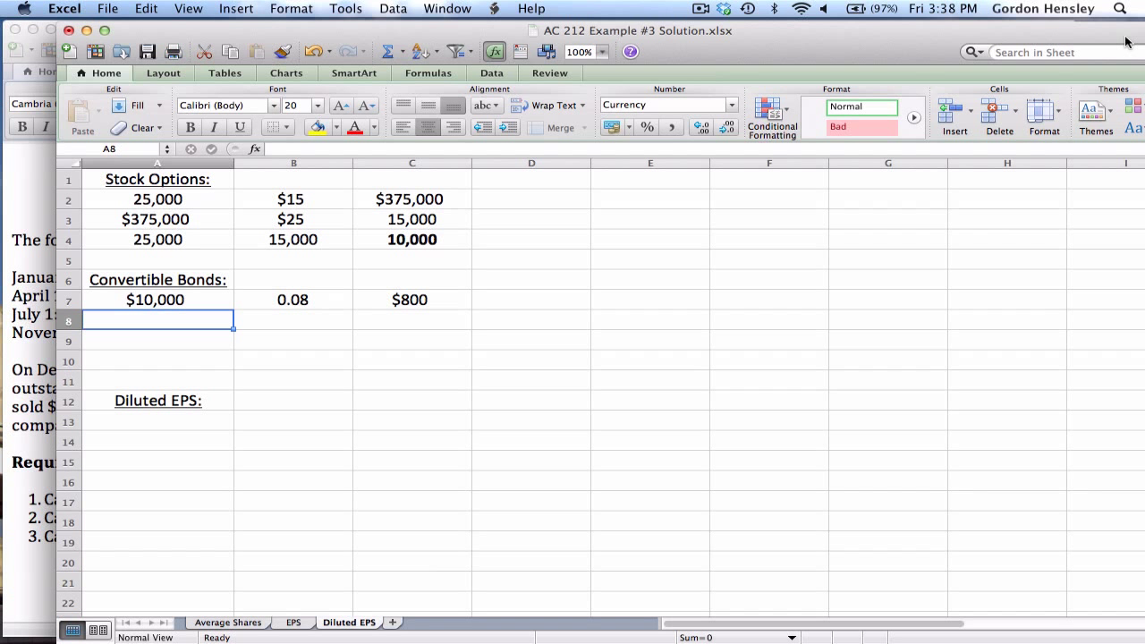
text(800)
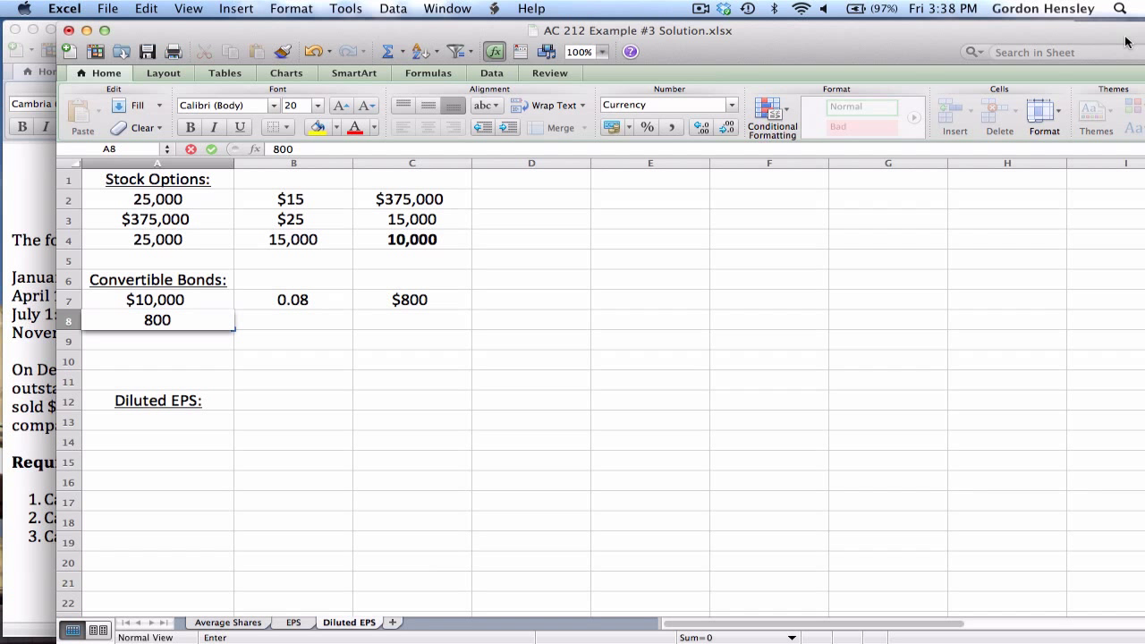
key(Tab)
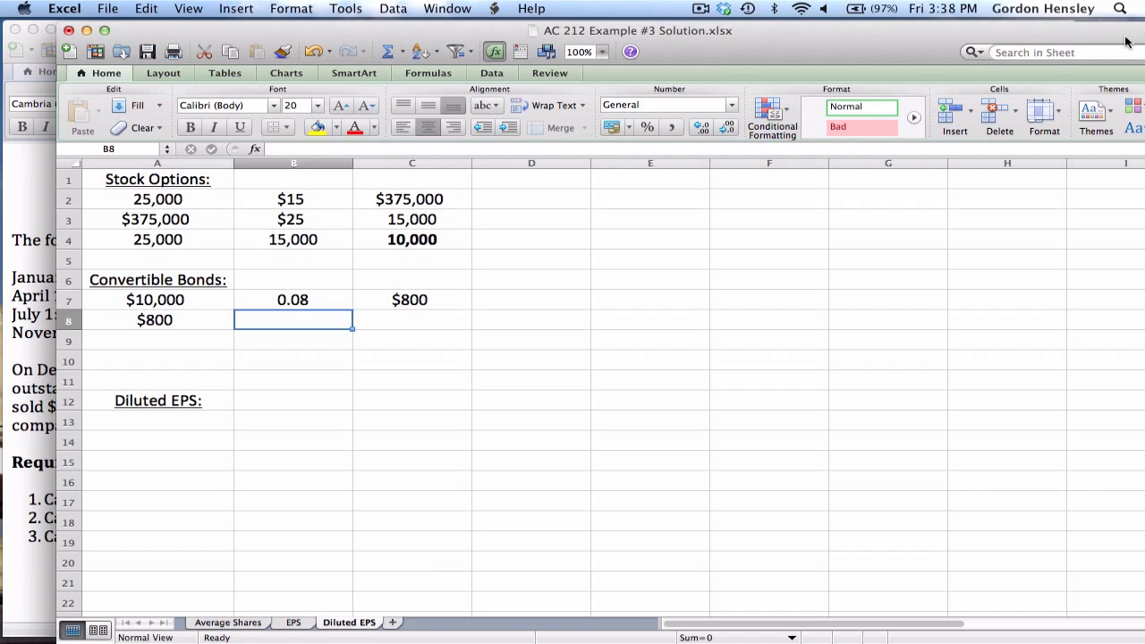
text(.7)
key(Tab)
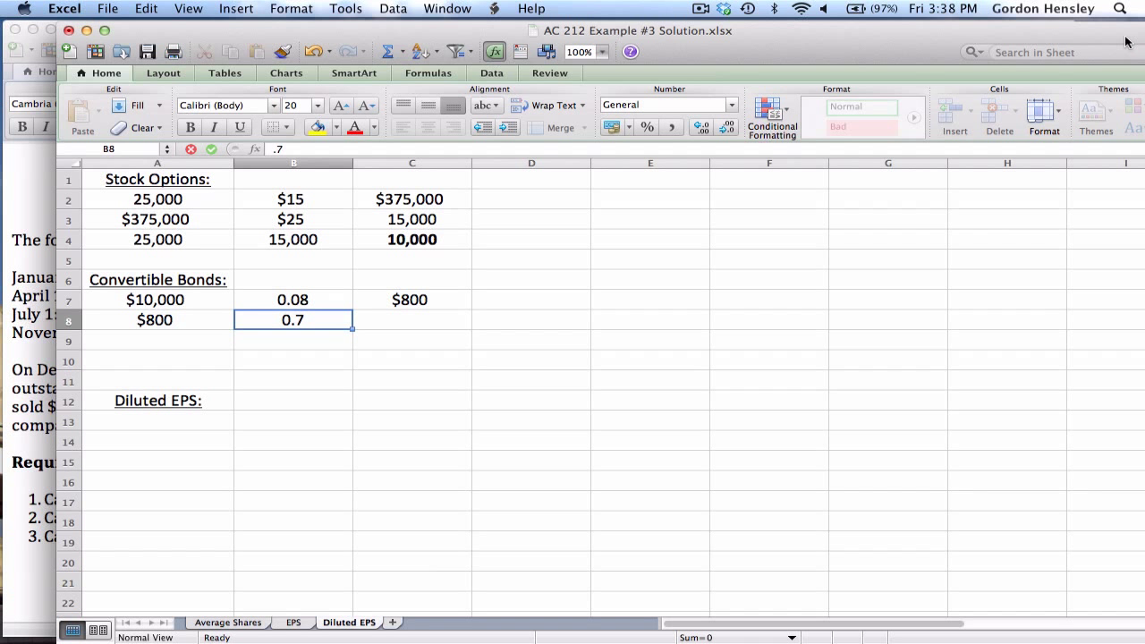
- Calculate the after-tax bond interest in cell C8 with the formula =A8*B8
text(=)
key(Left)
key(Left)
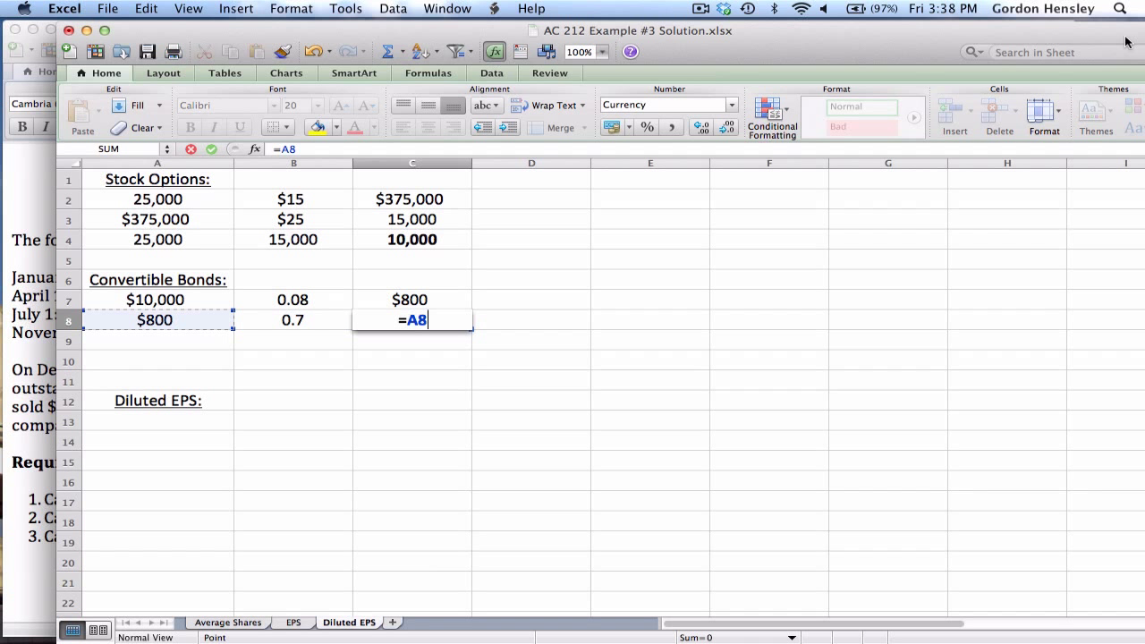
text(*)
key(Left)
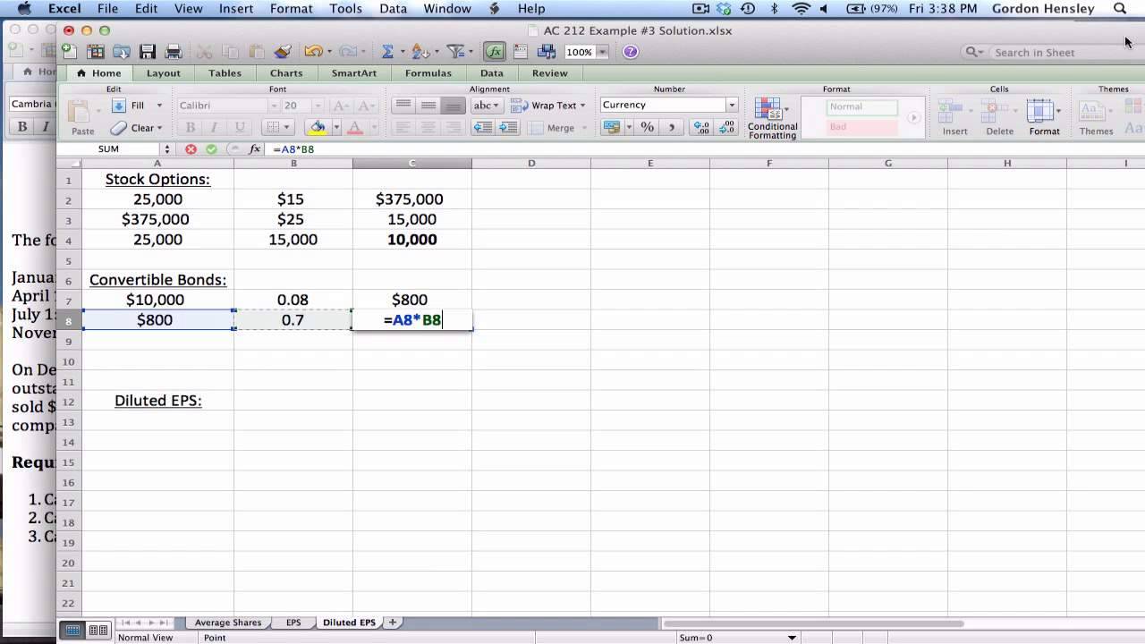
key(Return)
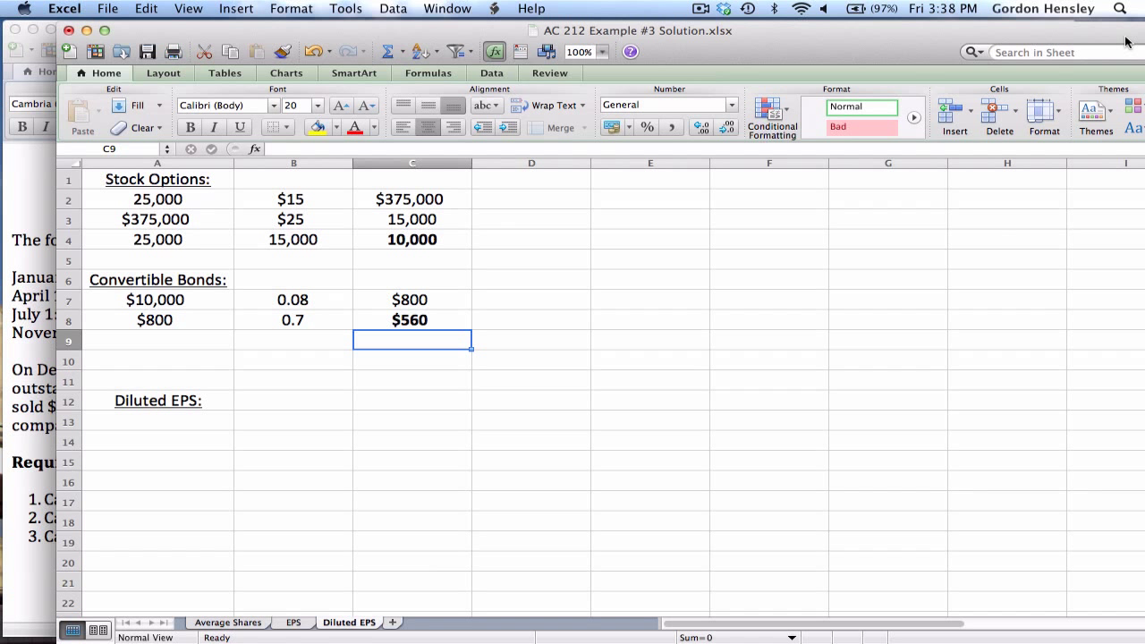
- Enter the $10,000 bond total in cell A9 and the $1,000 face value per bond in cell B9
key(Left)
key(Left)
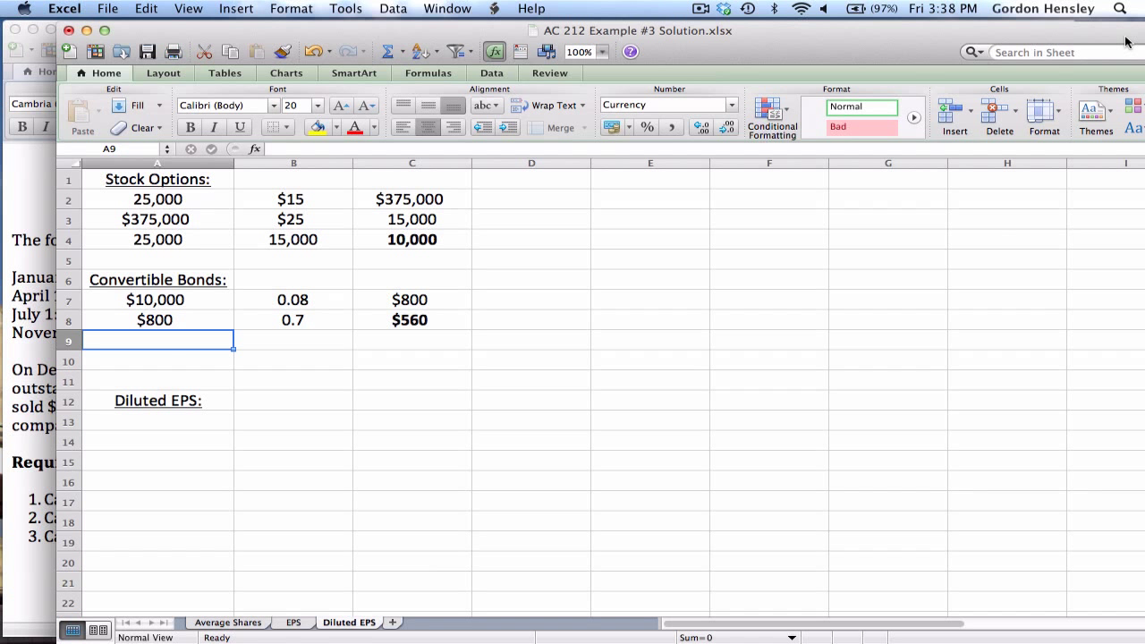
text(10000)
key(Tab)
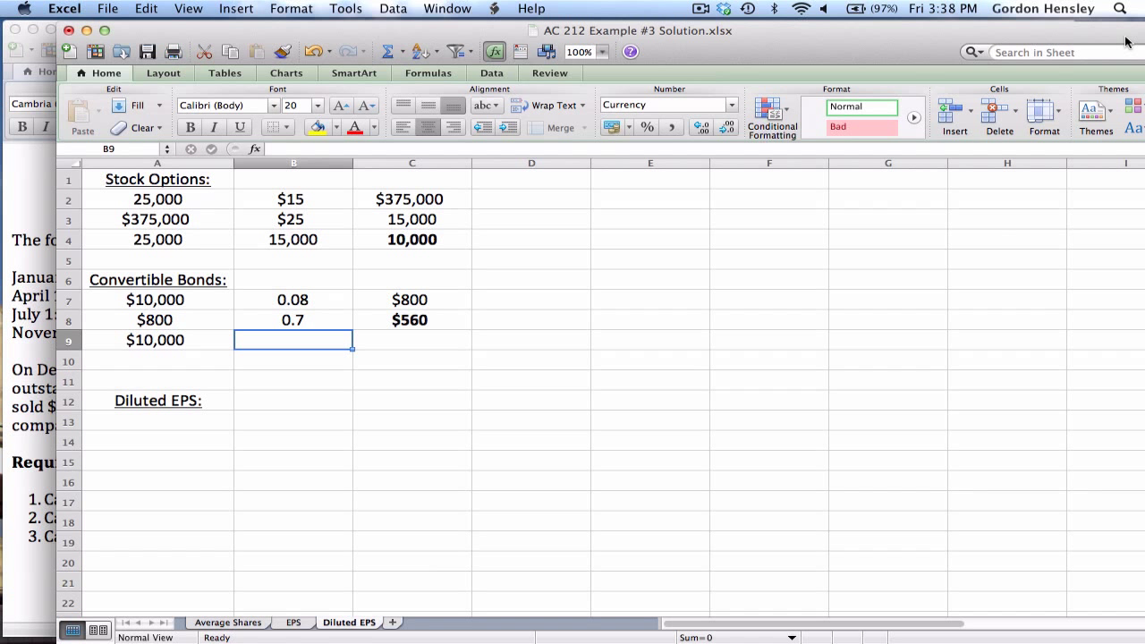
text(1000)
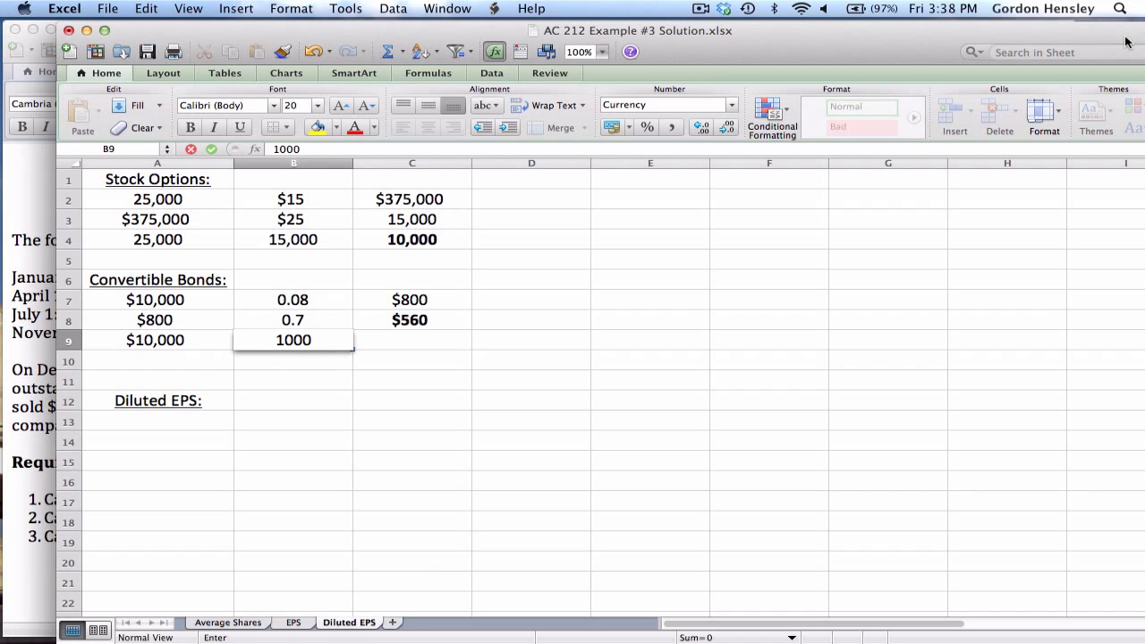
key(Tab)
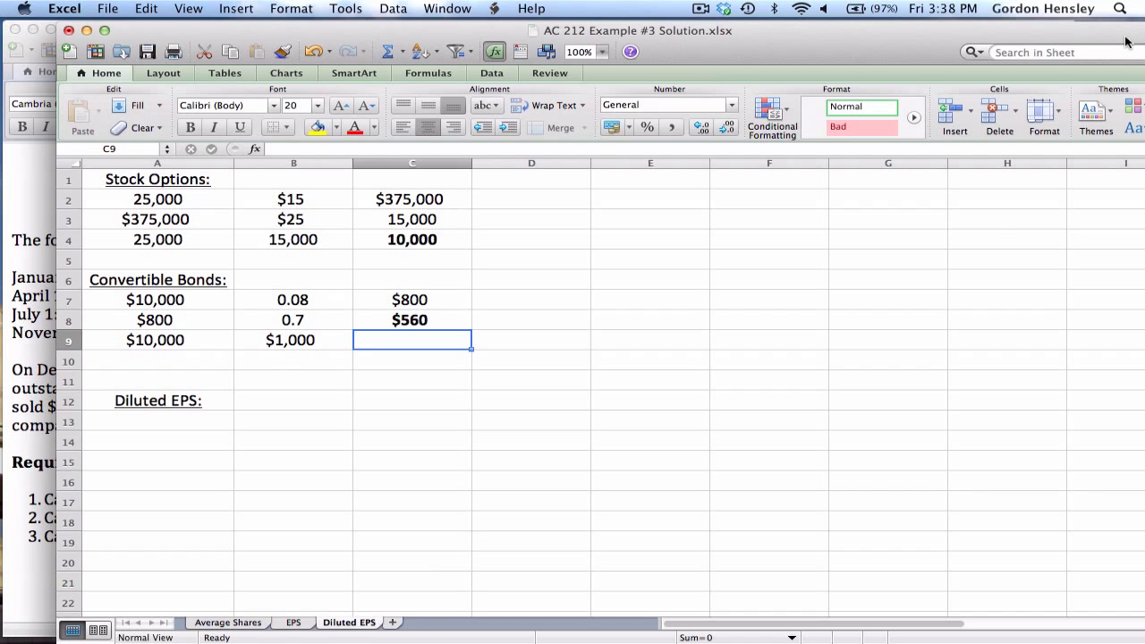
- Calculate the number of convertible bonds in cell C9 with the formula =A9/B9
text(=)
key(Left)
key(Left)
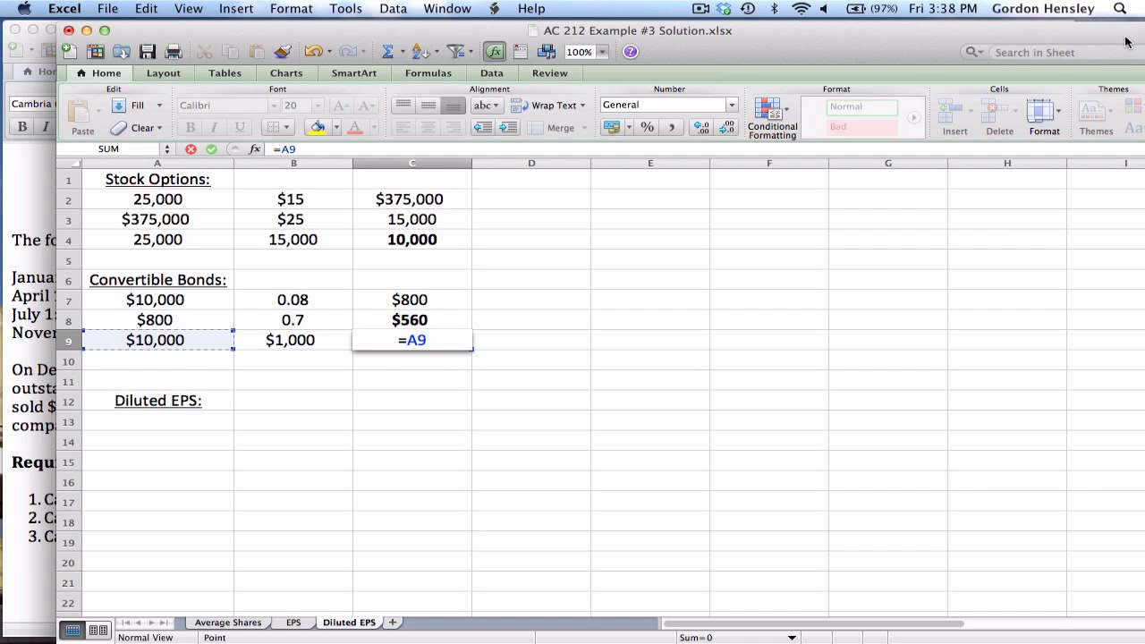
text(/)
key(Left)
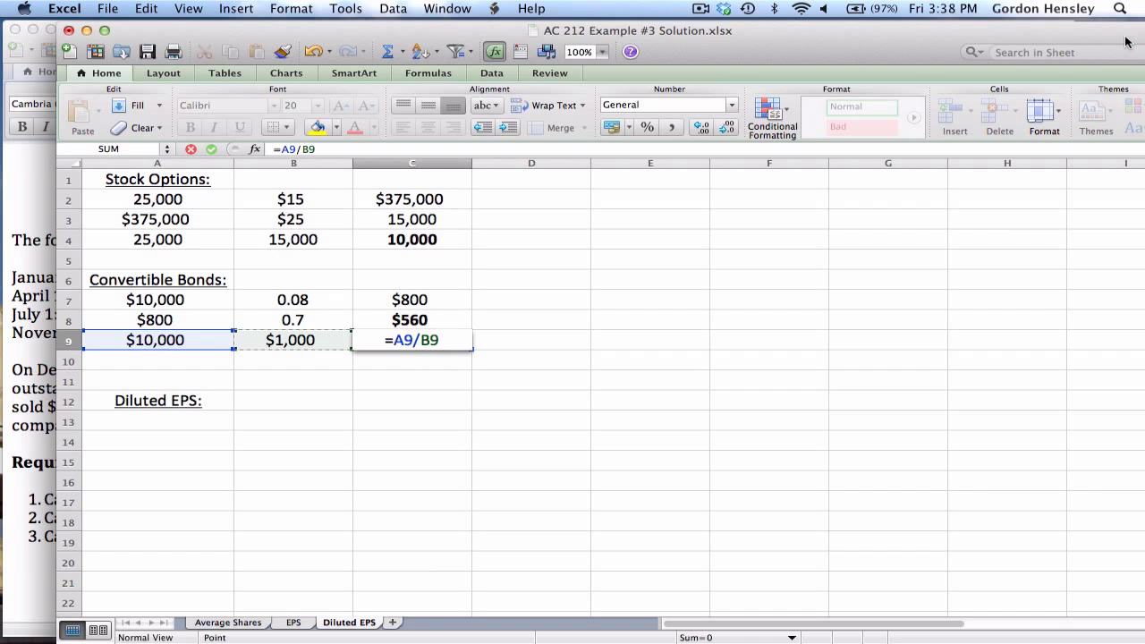
key(Return)
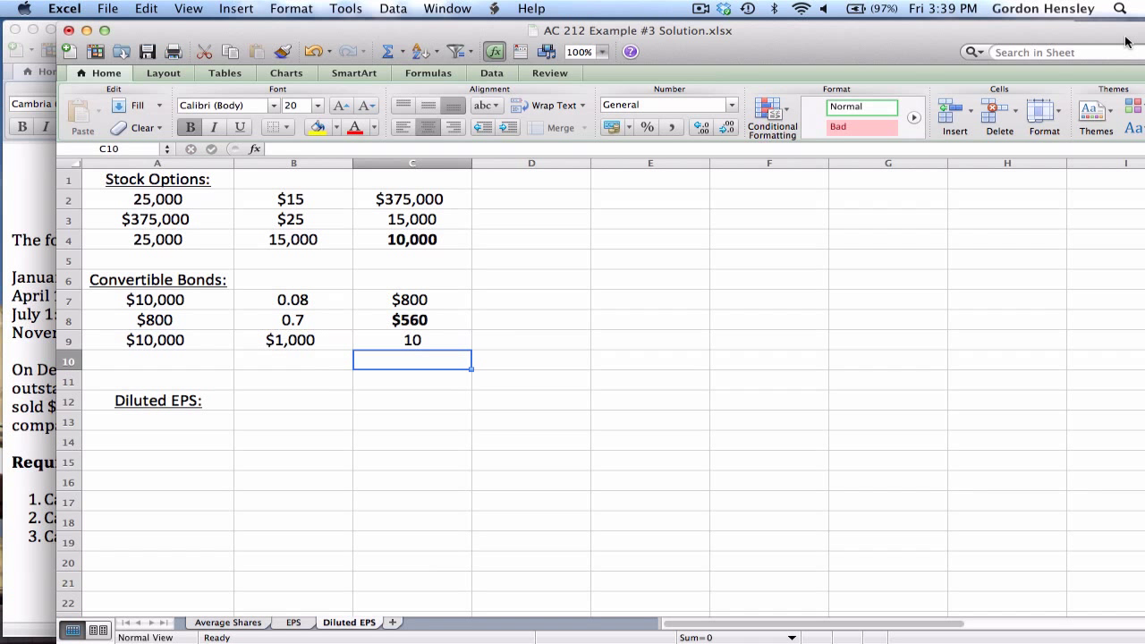
- Enter 10 bonds in cell A10 and 5 shares per bond in cell B10
key(Left)
key(Left)
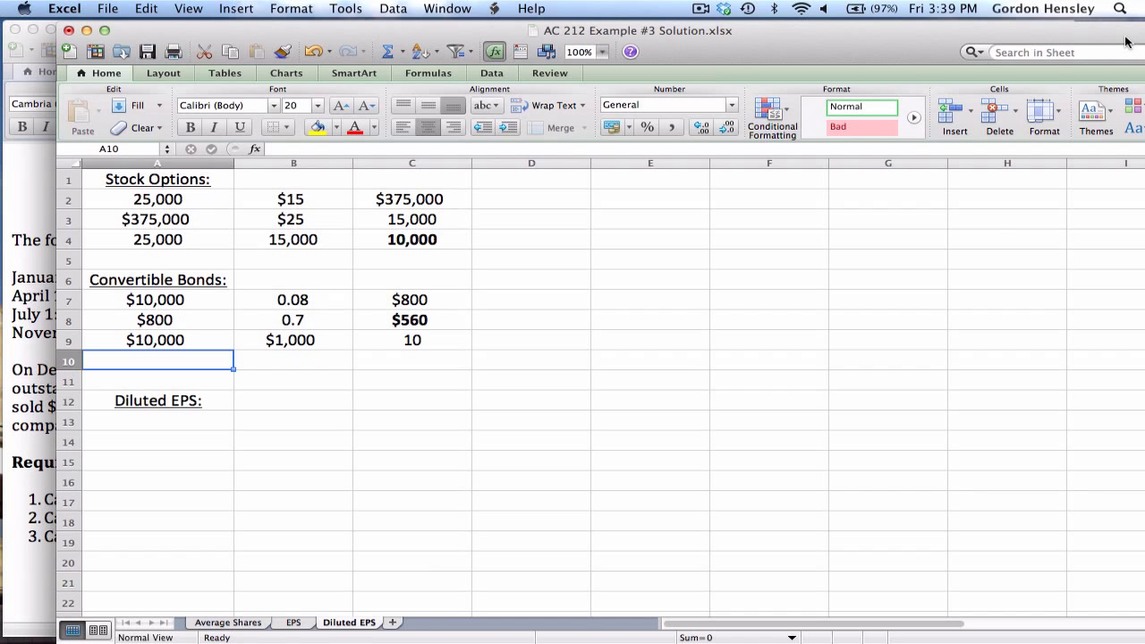
text(10)
key(Tab)
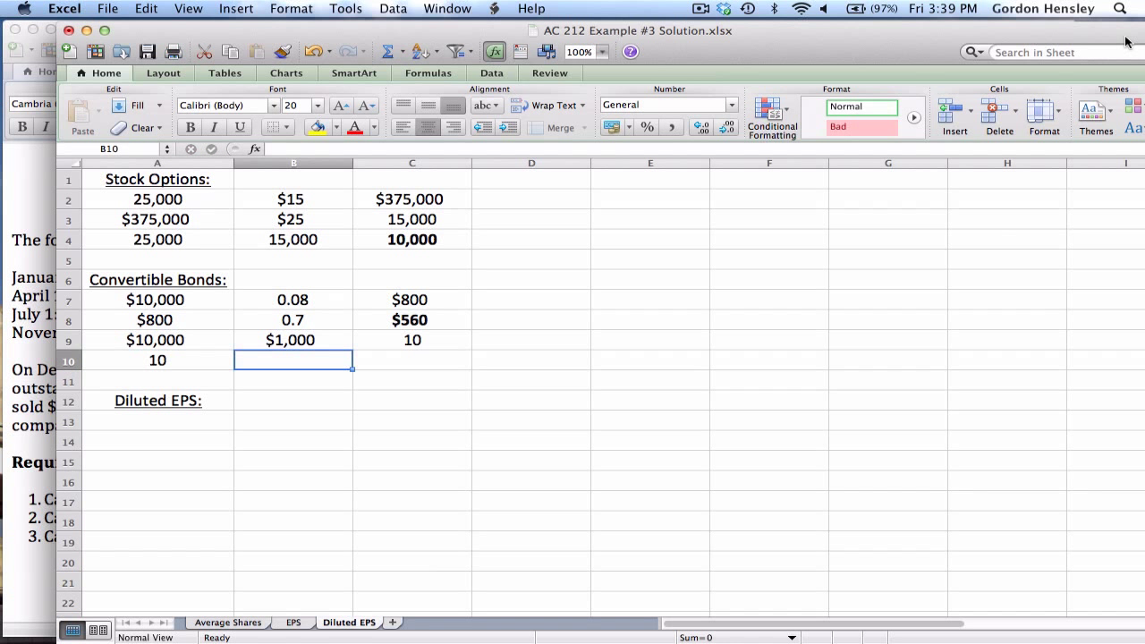
text(5)
key(Tab)
- Calculate the additional shares from converting the bonds in cell C10 with the formula =A10*B10
text(=)
key(Left)
key(Left)
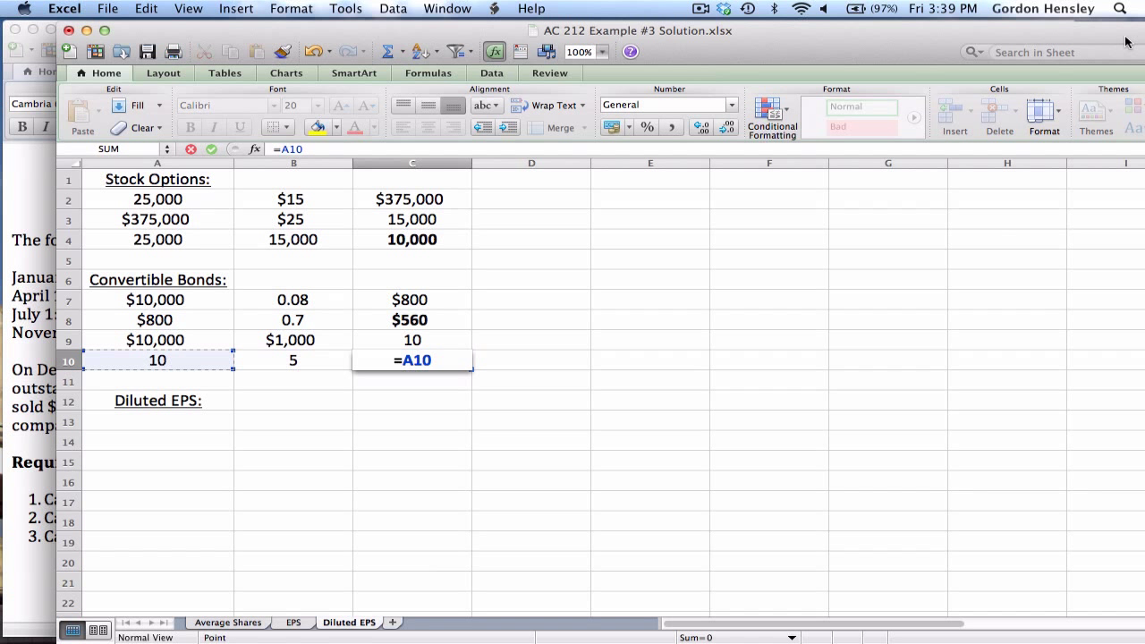
text(*)
key(Left)
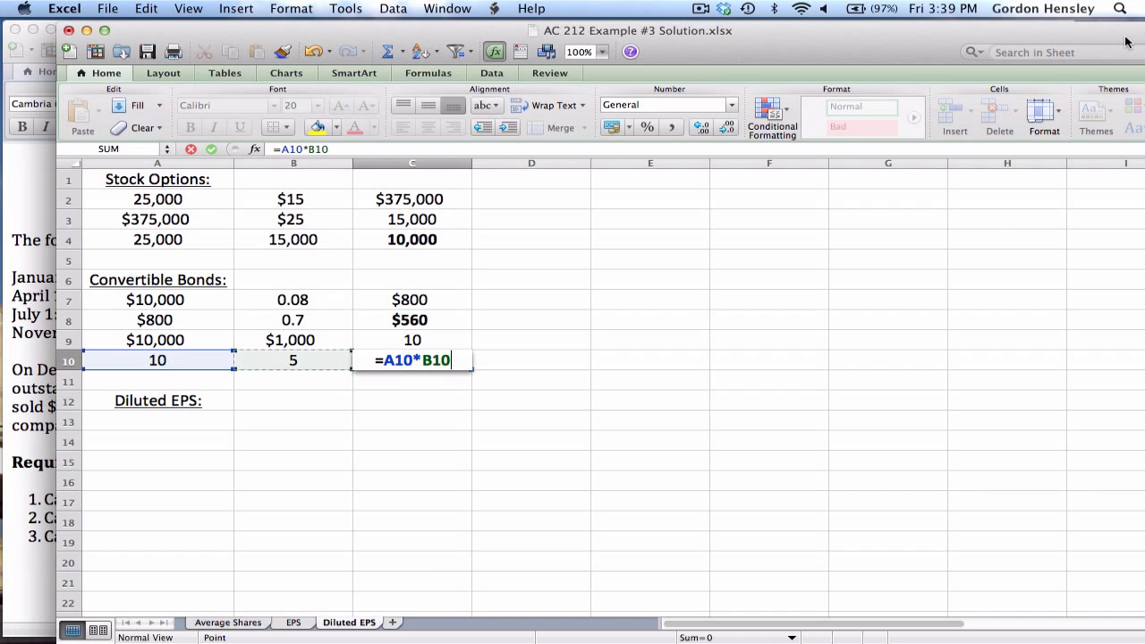
key(Return)
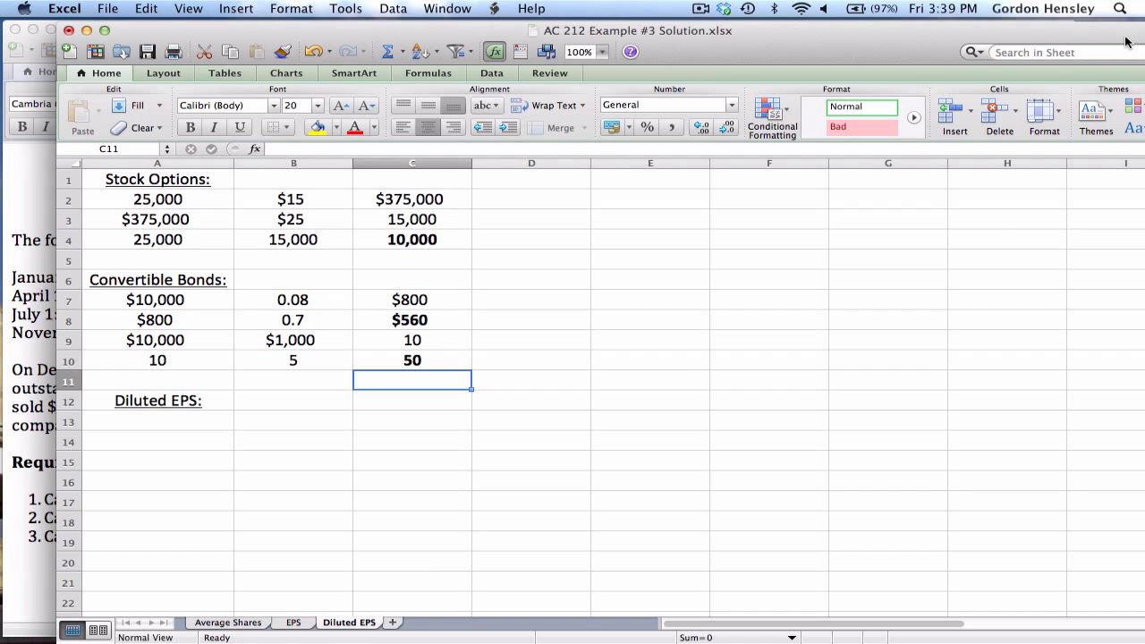
- Check the net income on the EPS sheet, then enter the adjusted income of $670,560 in cell A13 of the Diluted EPS sheet
key(Down)
key(Down)
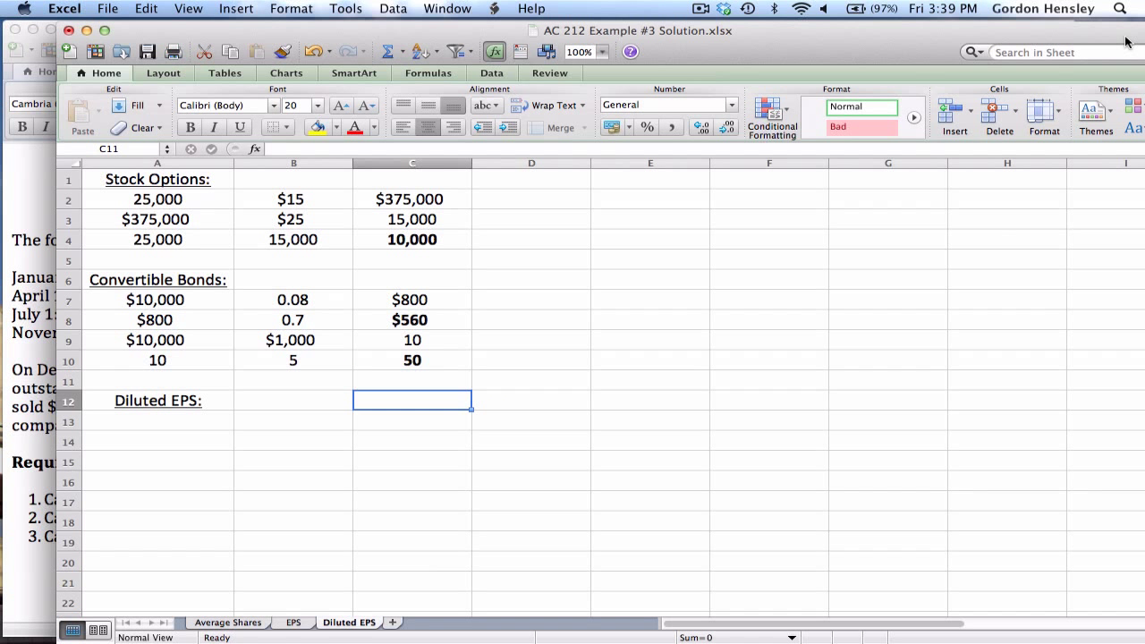
key(Left)
key(Left)
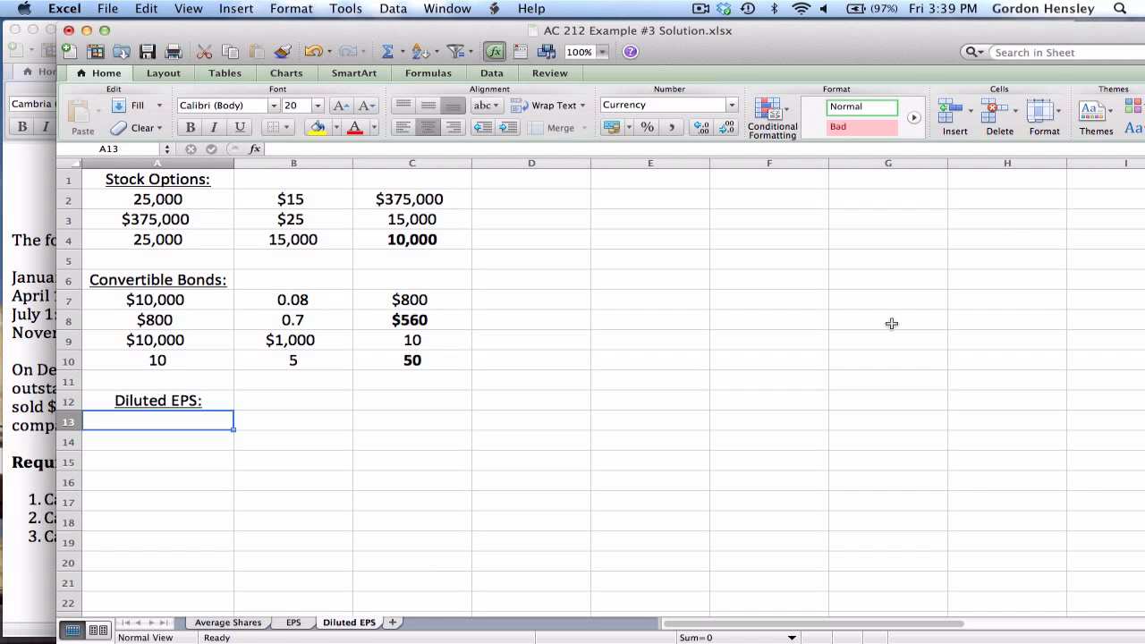
click(288, 622)
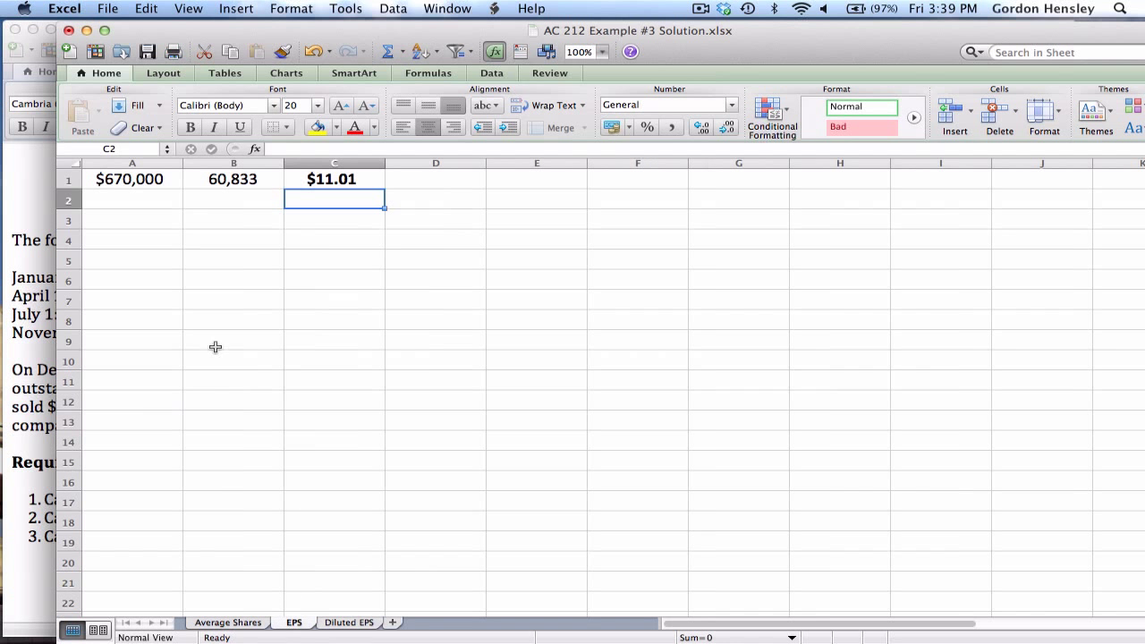
click(141, 179)
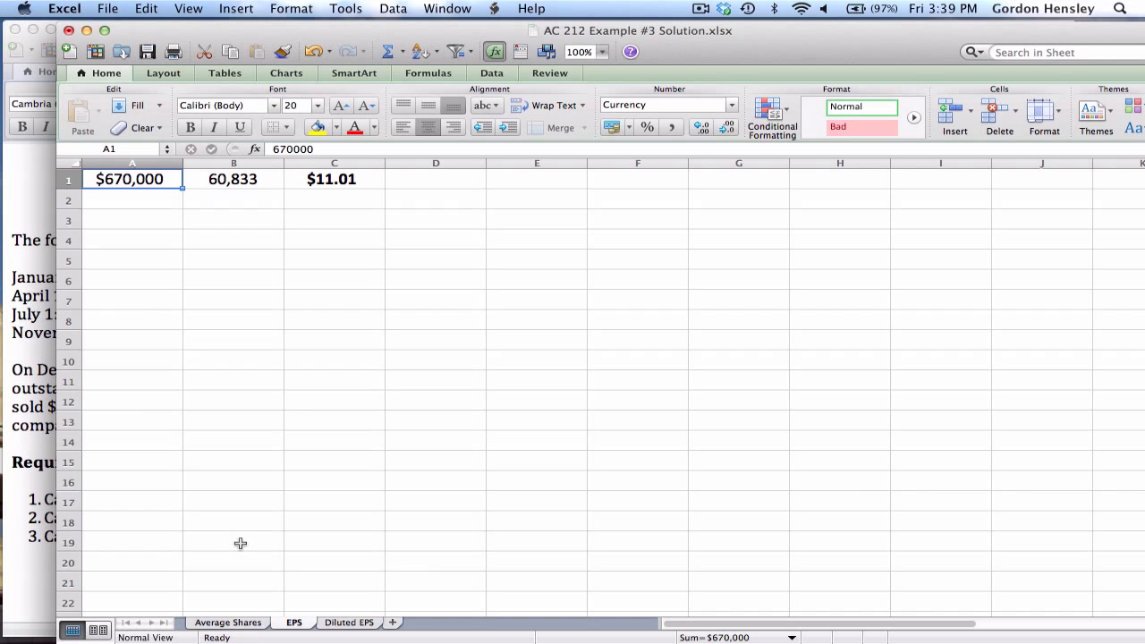
click(331, 624)
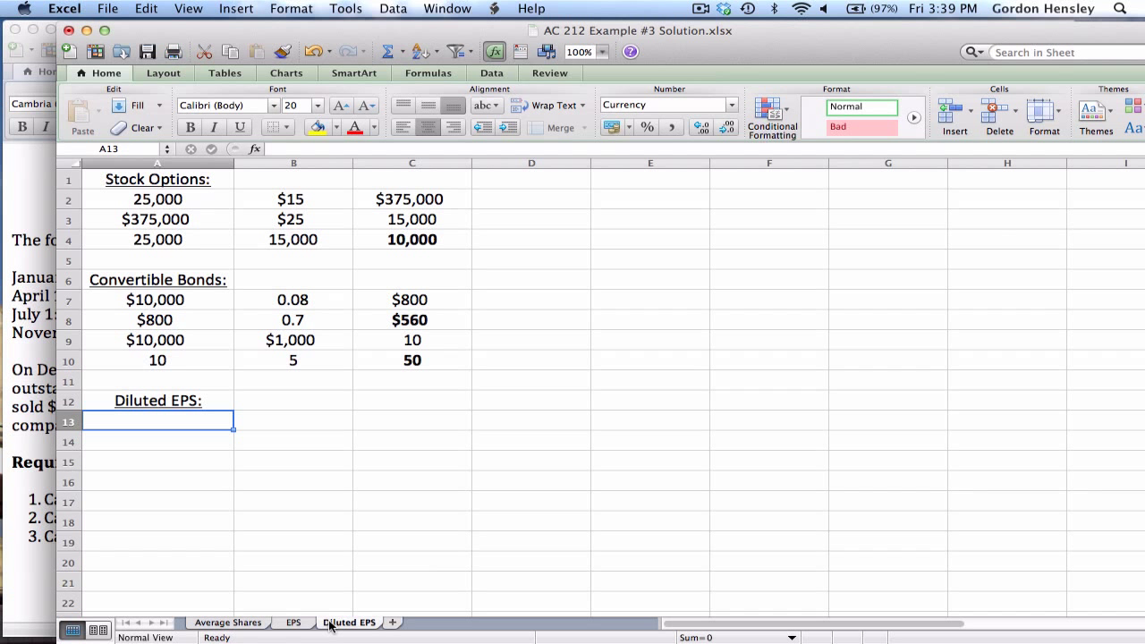
text(670)
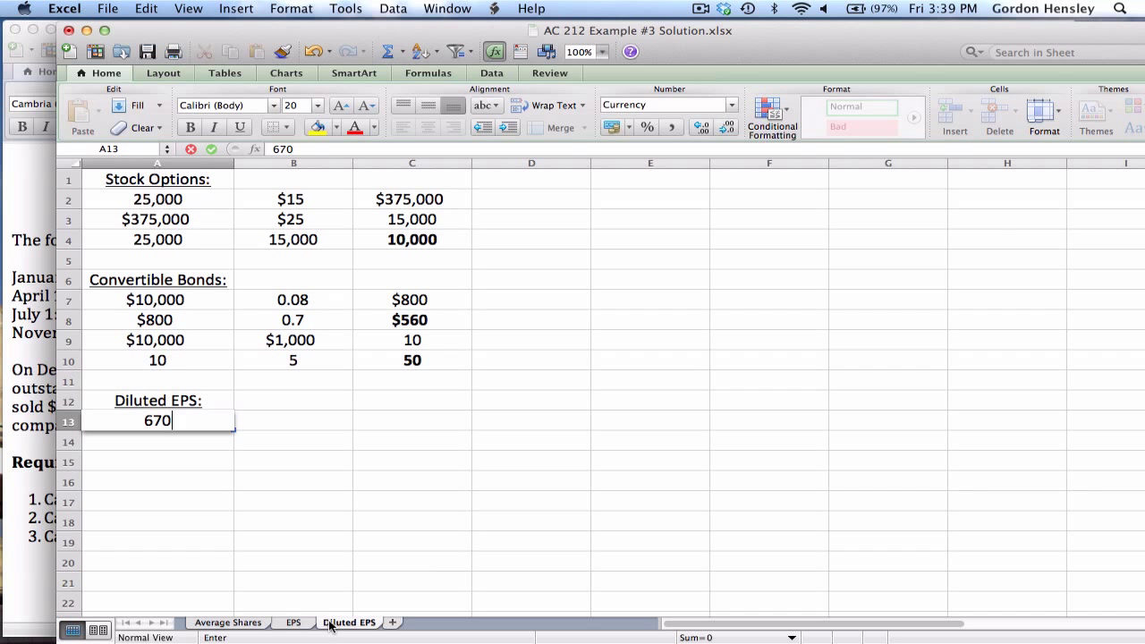
text(560)
key(Tab)
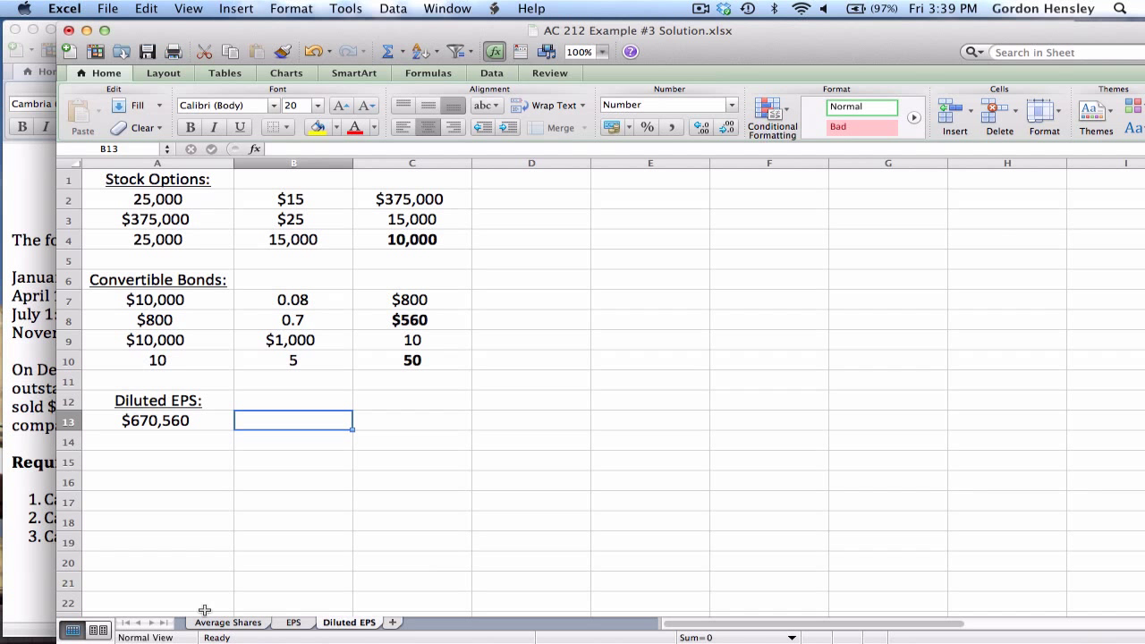
- Review the net income on the EPS sheet and the after-tax bond interest in cell C8 of the Diluted EPS sheet
click(294, 622)
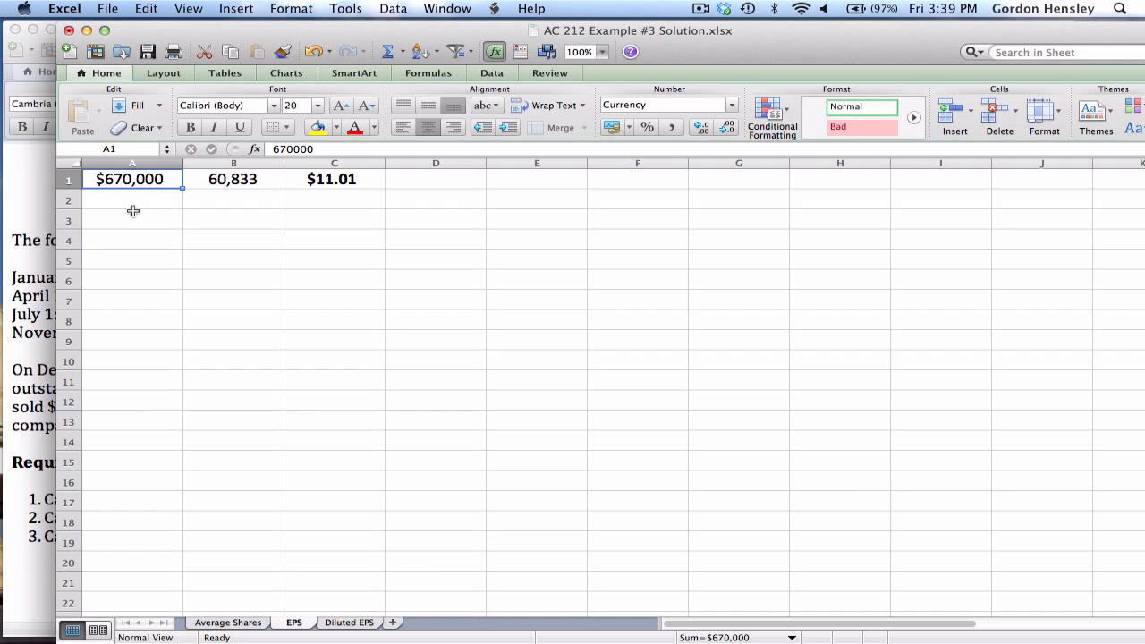
click(333, 625)
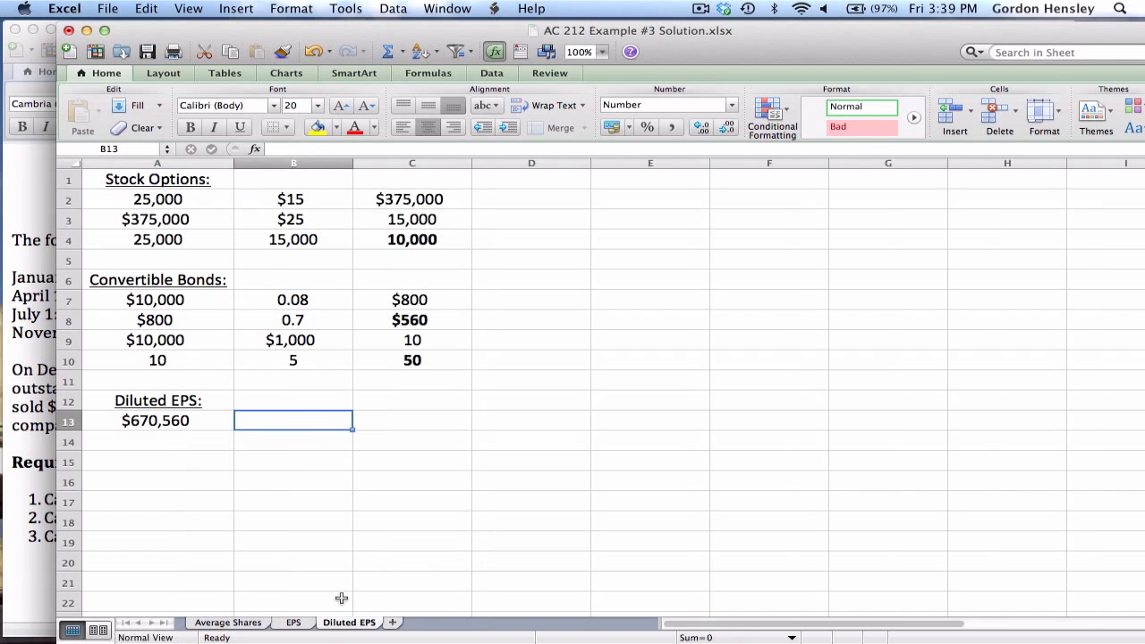
click(418, 326)
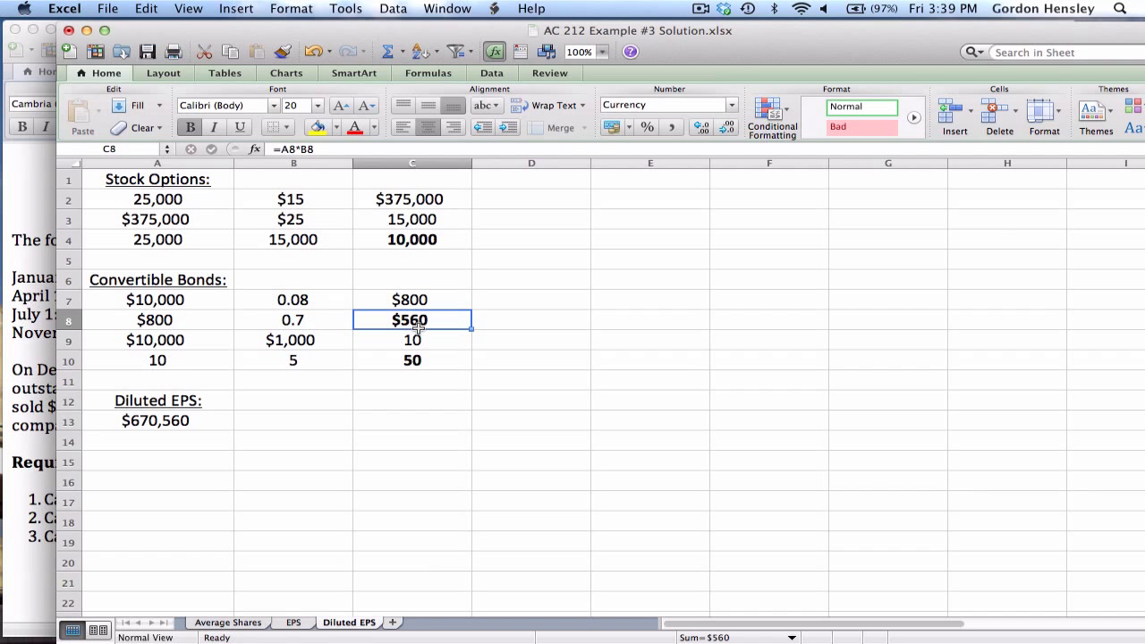
- Check the average shares on the EPS sheet, calculate =60833+10000+50 in cell B13 of Diluted EPS, and replace that formula with the value 70883
click(277, 420)
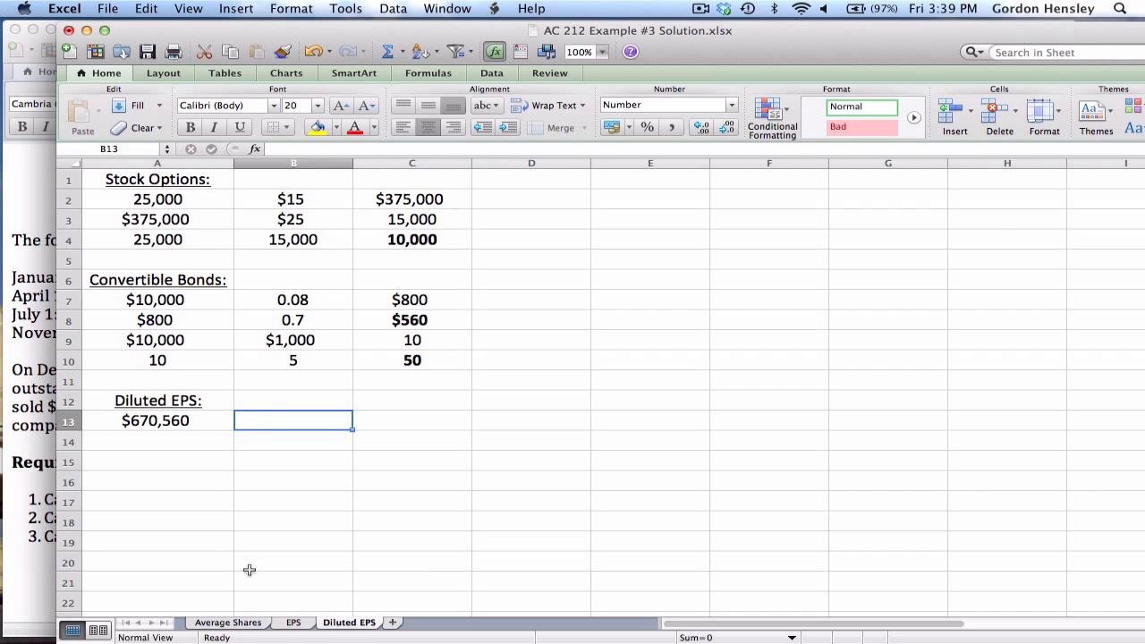
click(293, 622)
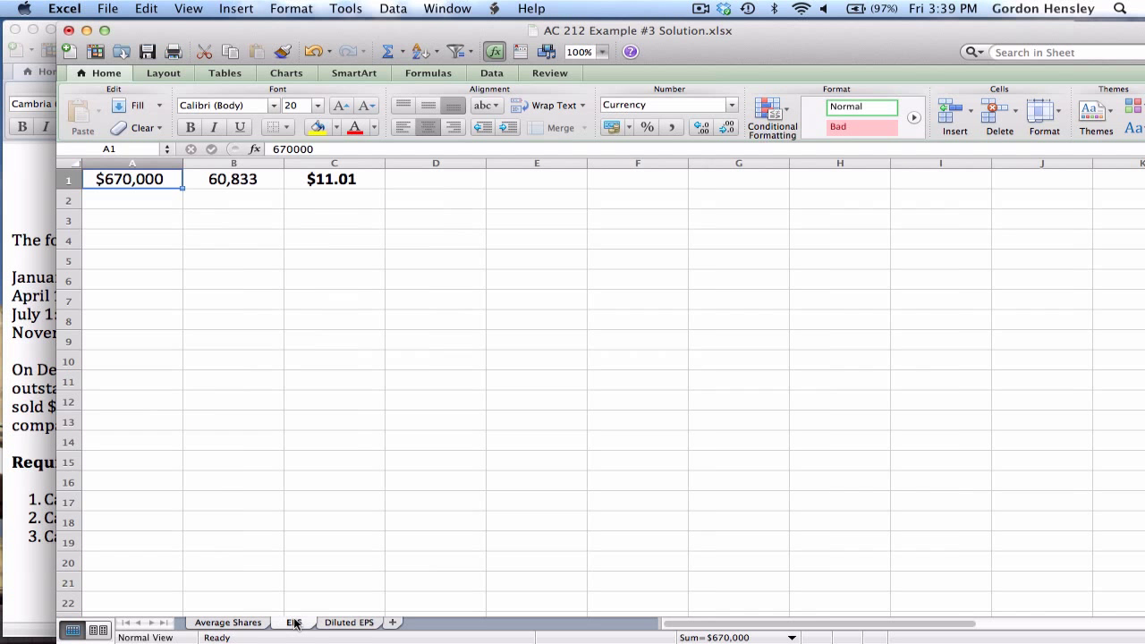
click(343, 621)
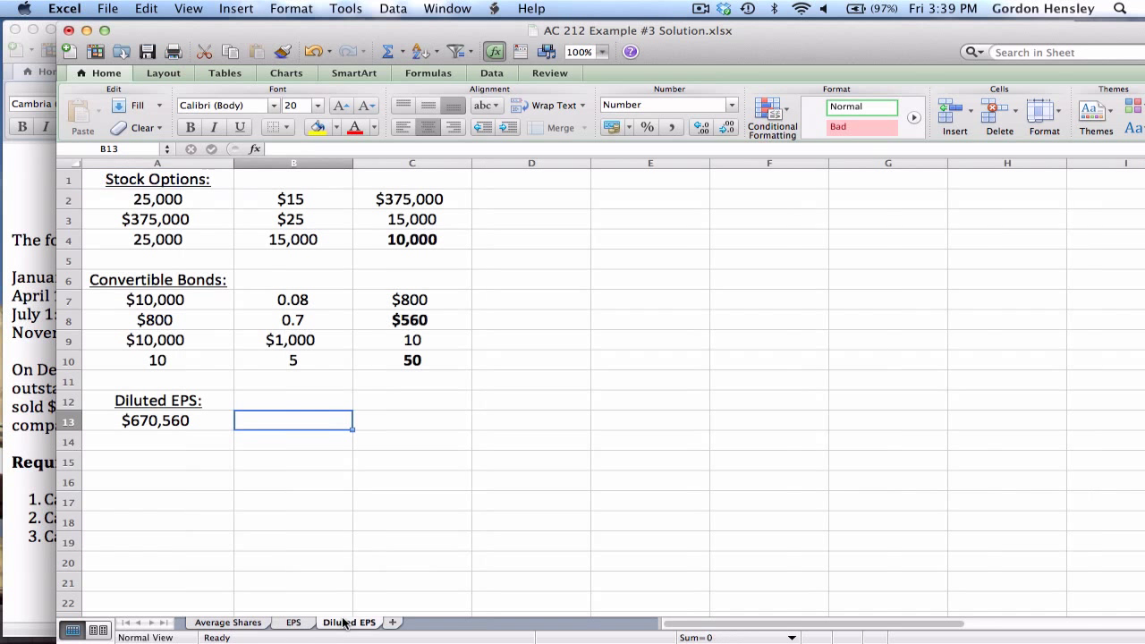
text(=60)
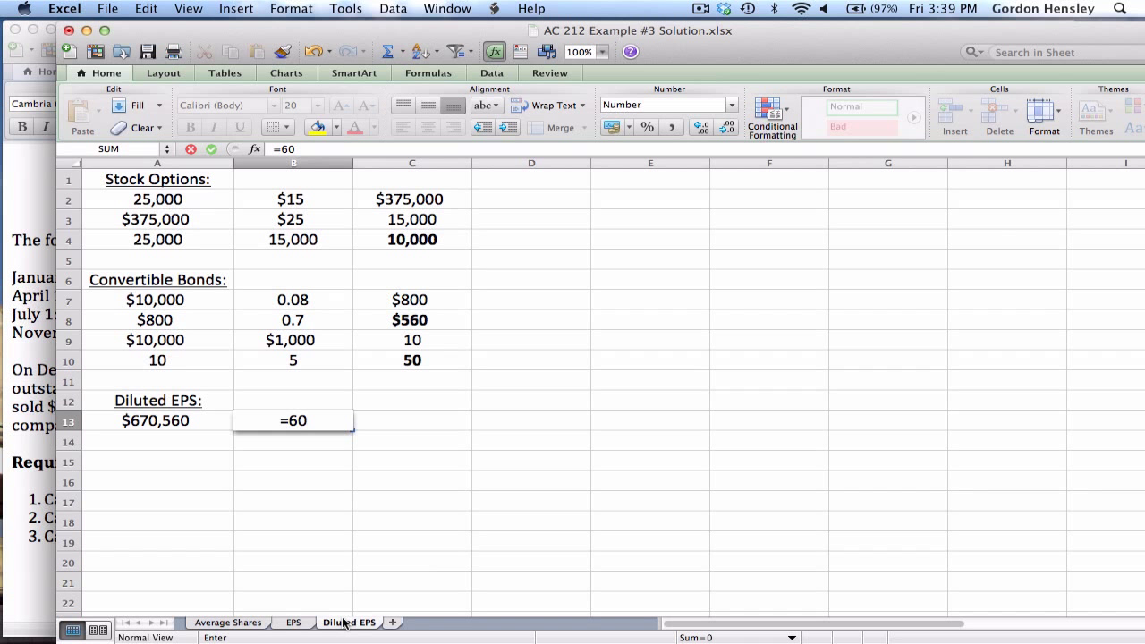
text(833+)
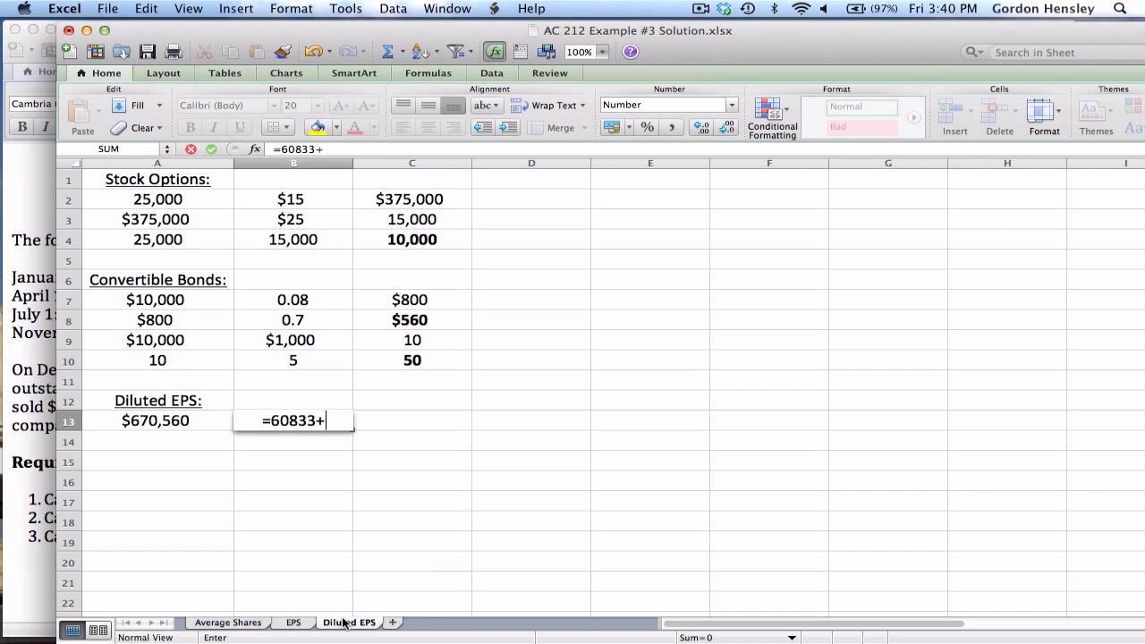
text(10000)
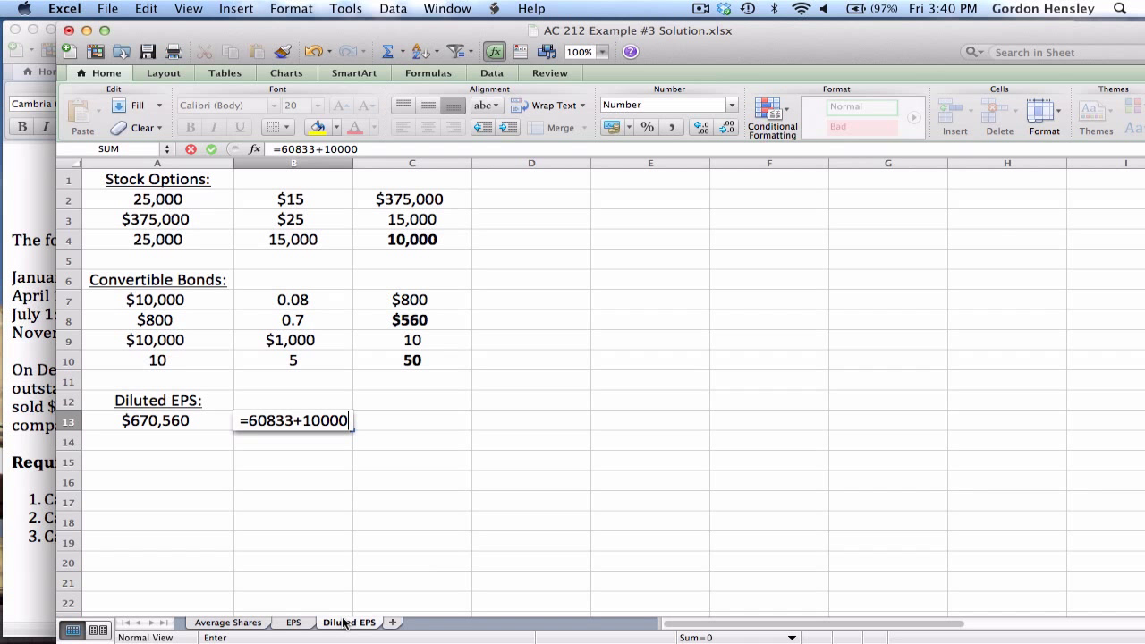
text(+50)
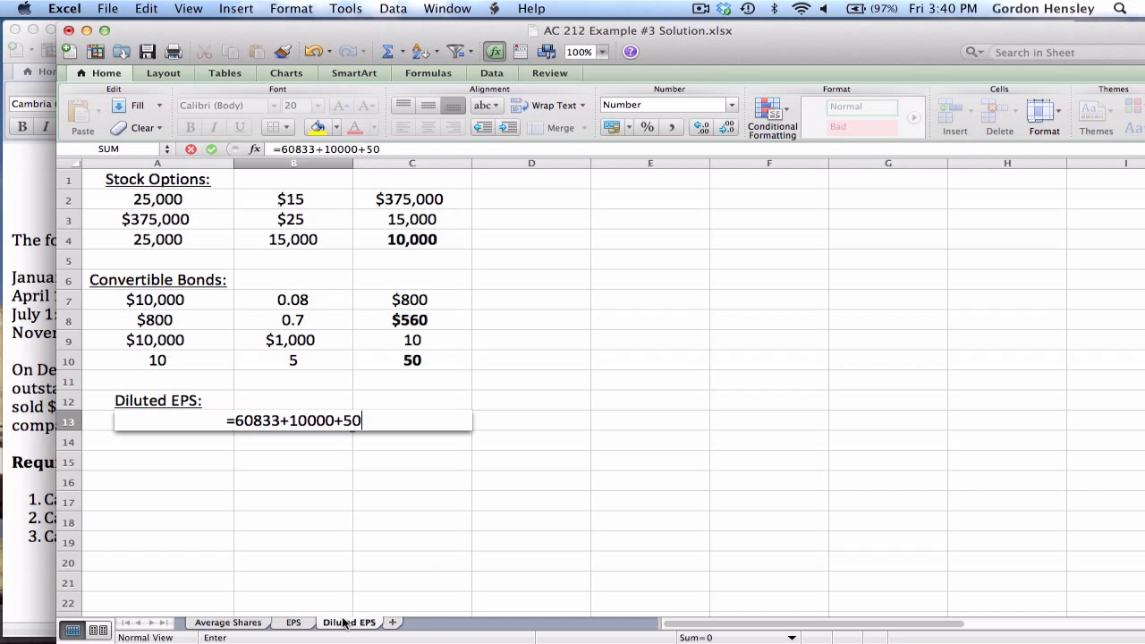
key(Return)
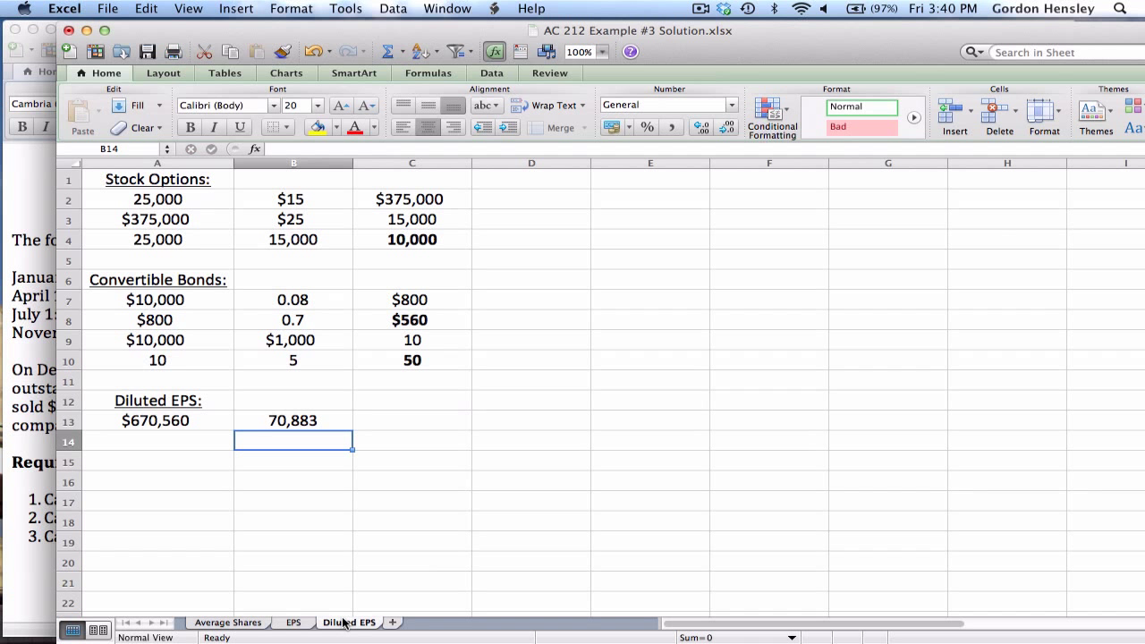
key(Up)
text(70883)
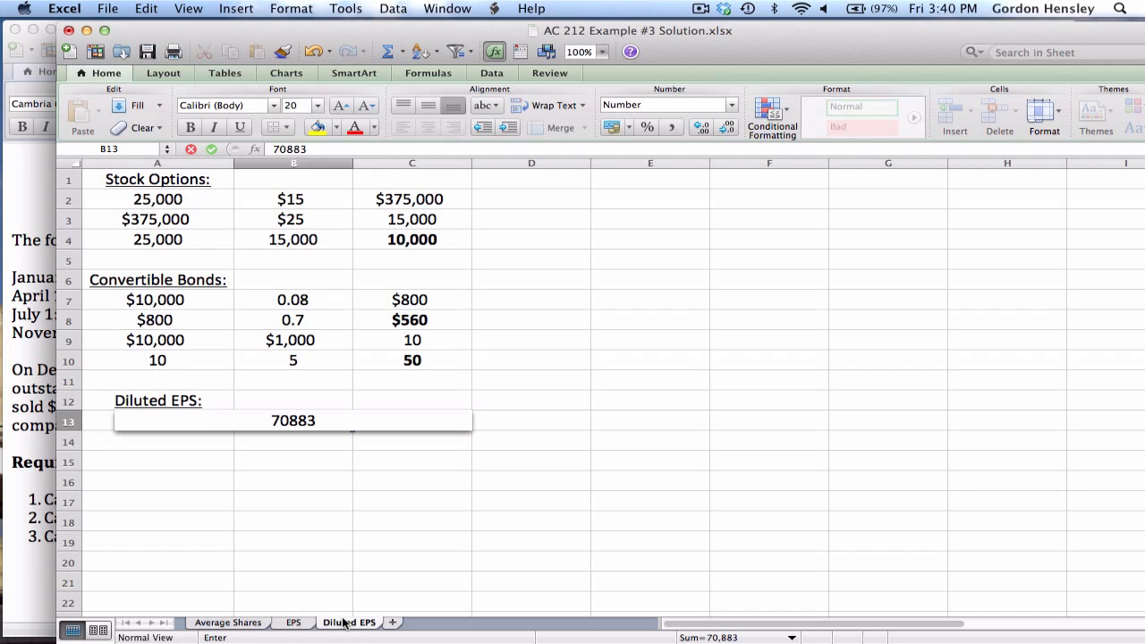
key(Return)
- Review the stock option and convertible bond results in column C, ending at cell C13
key(Up)
key(Right)
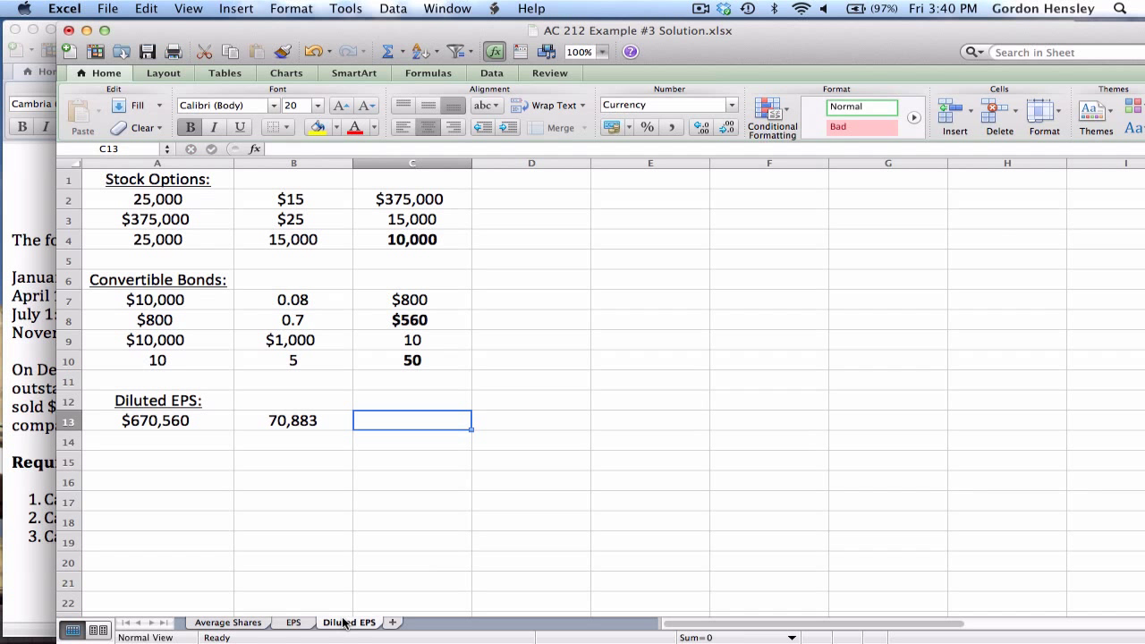
key(Up)
key(Up)
key(Up)
key(Up)
key(Up)
key(Up)
key(Up)
key(Up)
key(Up)
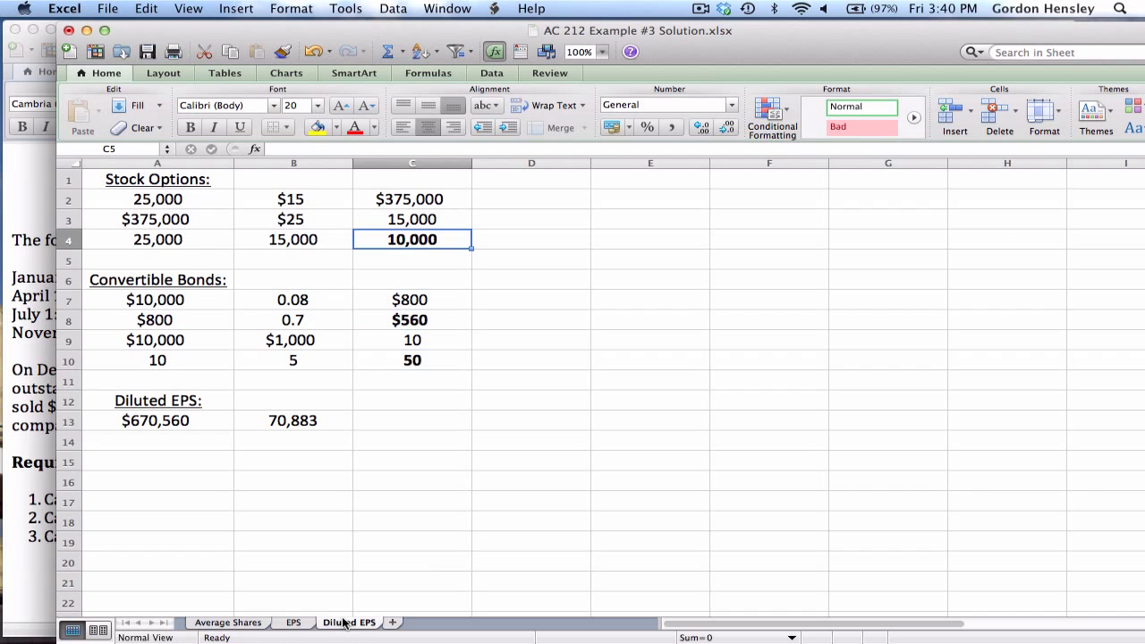
key(Down)
key(Down)
key(Down)
key(Down)
key(Down)
key(Down)
key(Down)
key(Down)
key(Down)
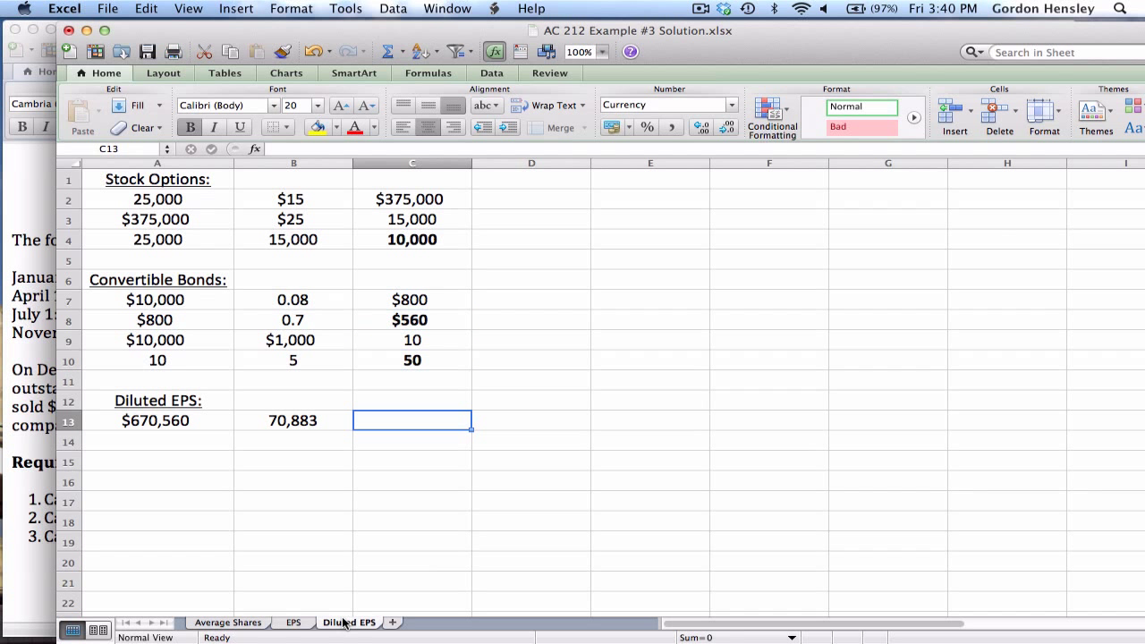
- Calculate the diluted earnings per share in cell C13 with the formula =A13/B13
text(=)
key(Left)
key(Left)
text(/)
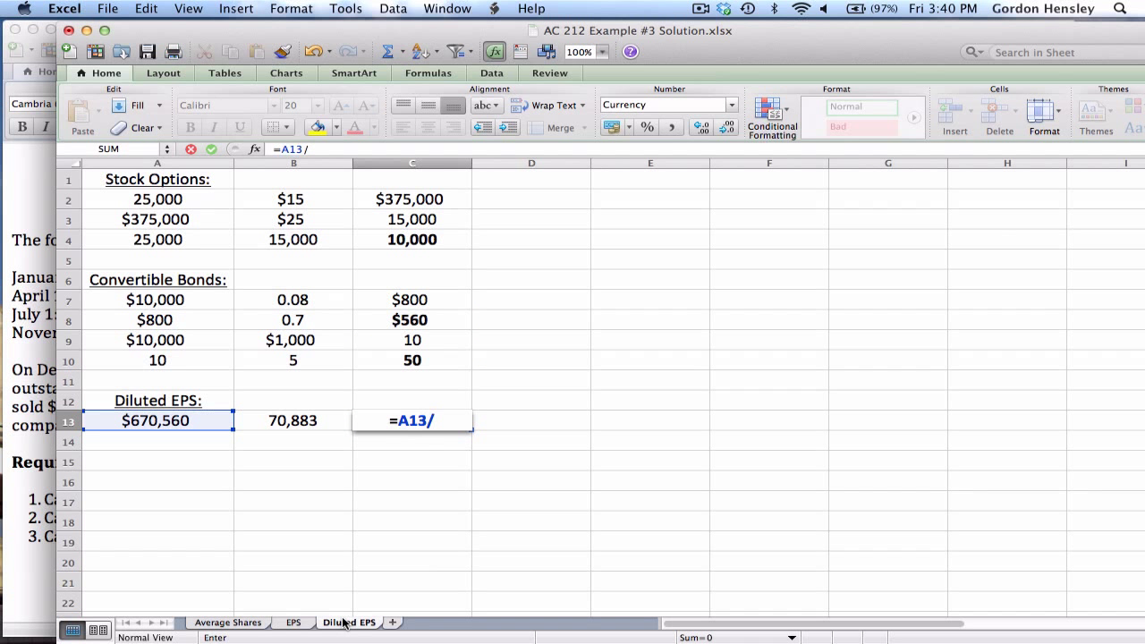
key(Right)
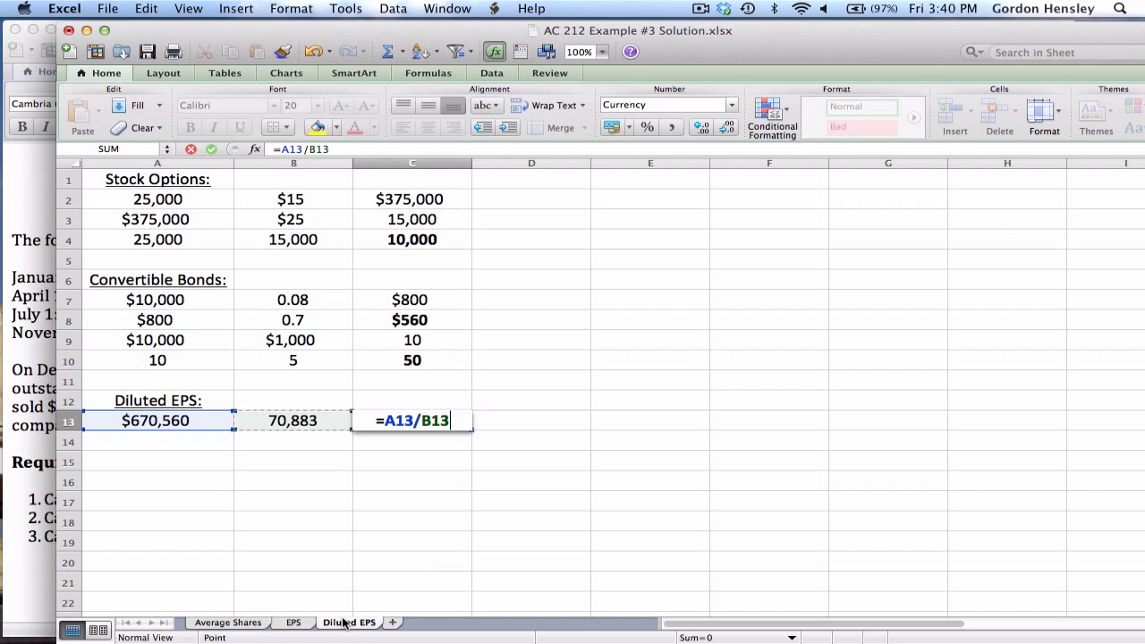
key(Return)
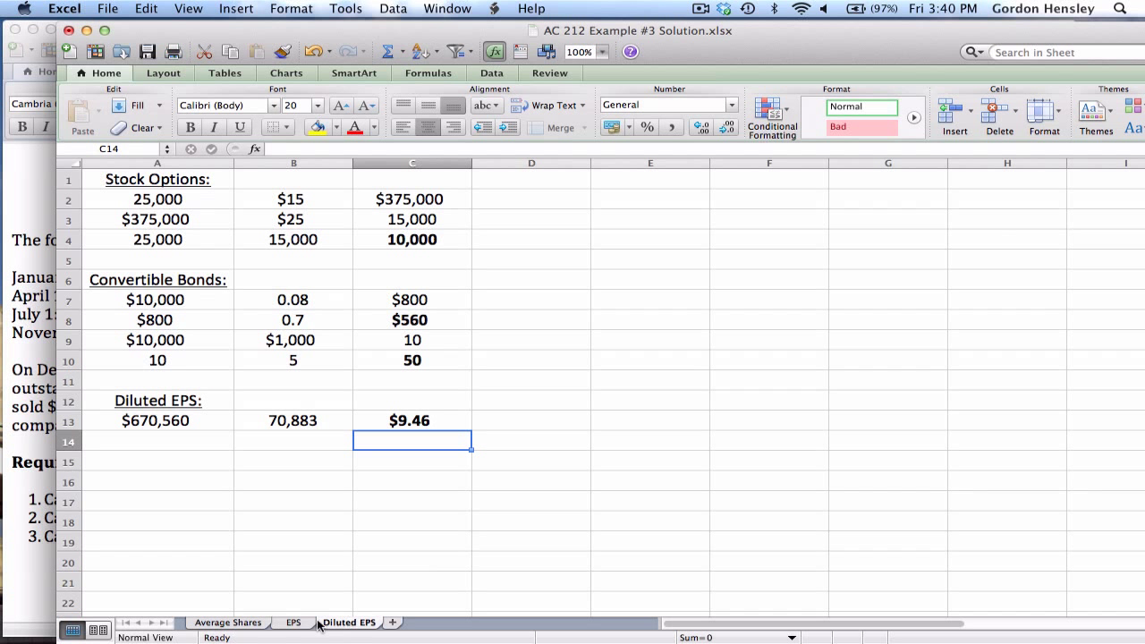
- Compare the basic EPS in cell C1 of the EPS sheet with the diluted EPS in cell C13 of the Diluted EPS sheet
click(302, 625)
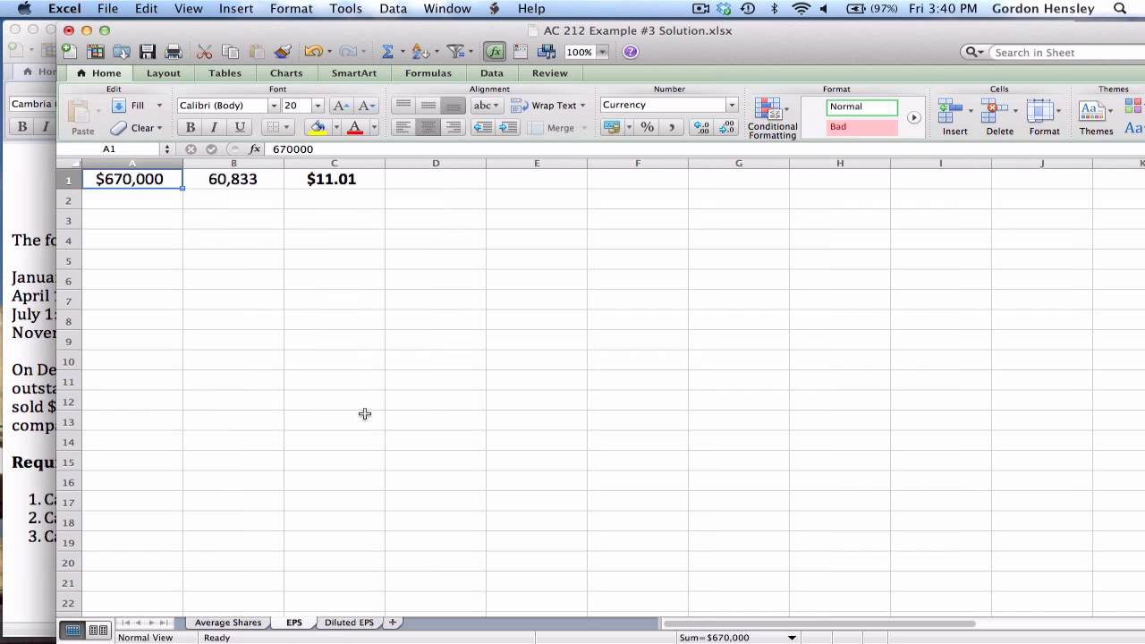
click(360, 183)
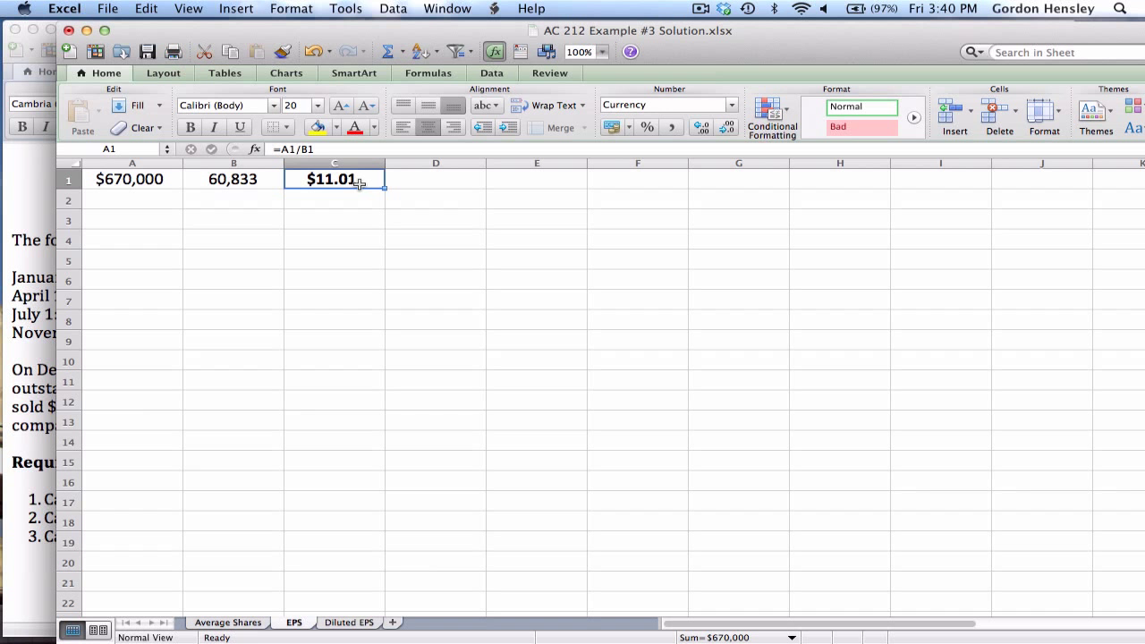
click(327, 625)
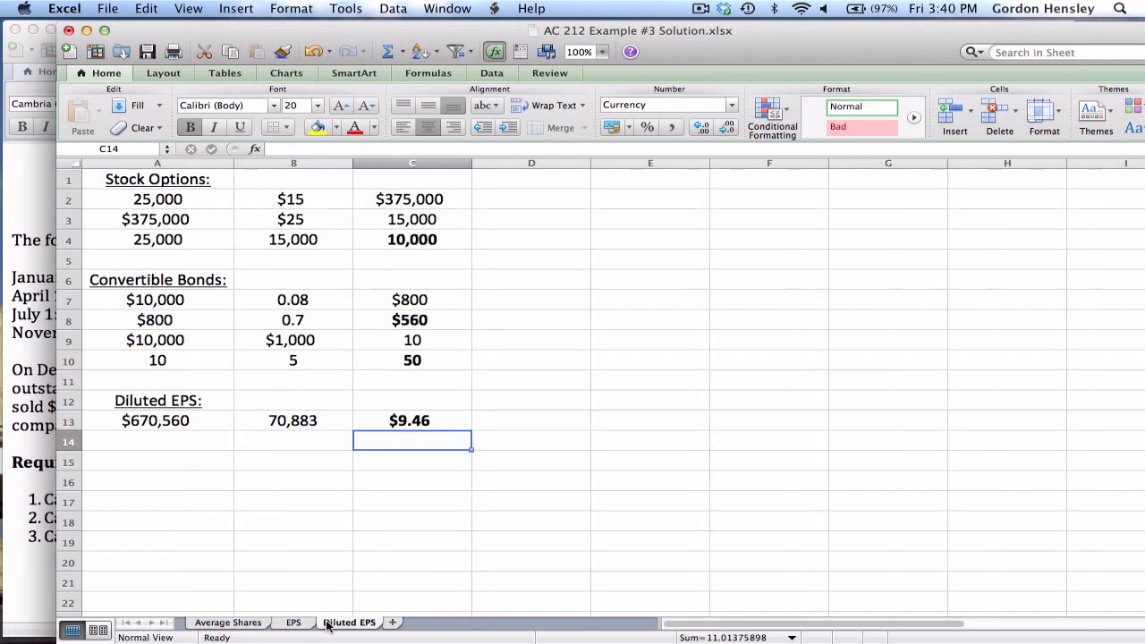
click(422, 426)
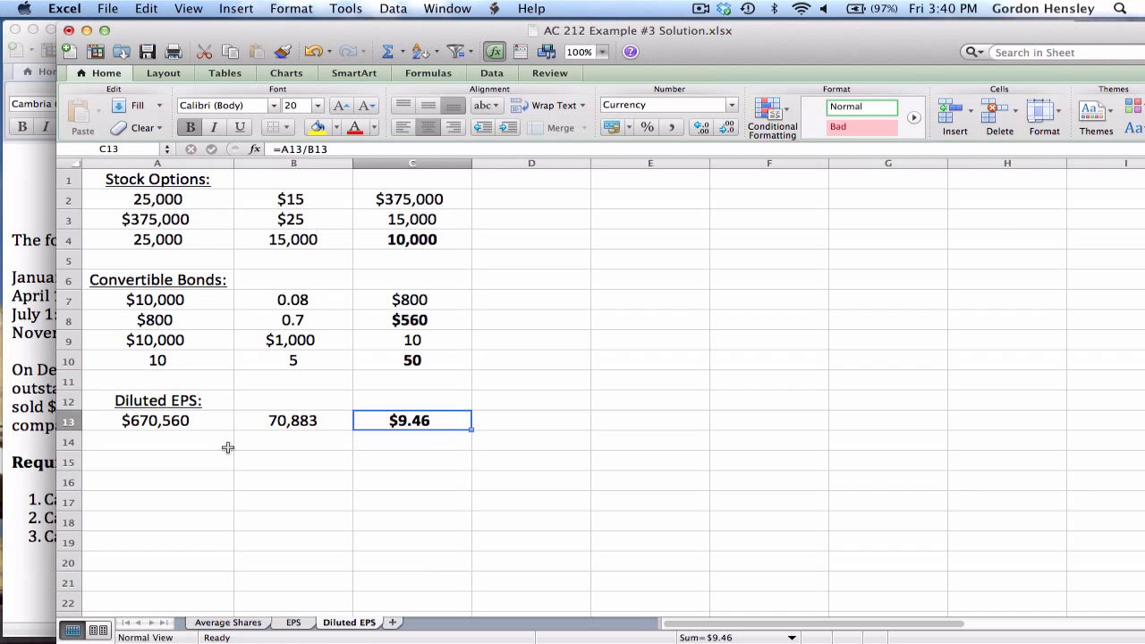